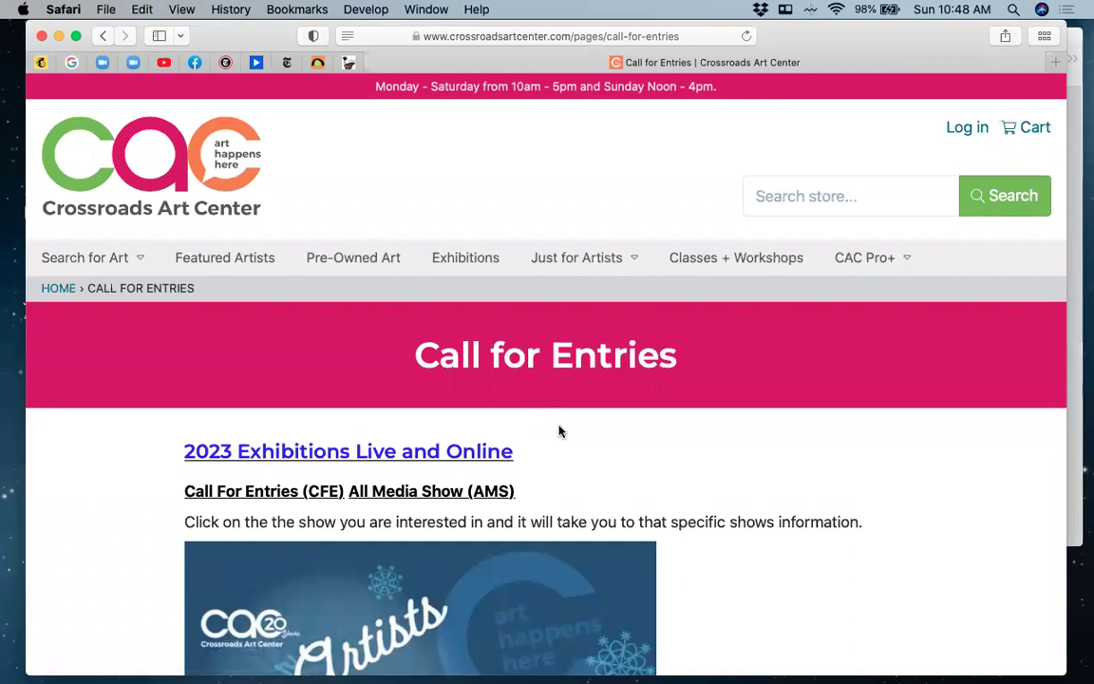
Open the January 2023 AMS CFE show information in a new tab from the Call for Entries page
scroll(484, 470, "down", 16)
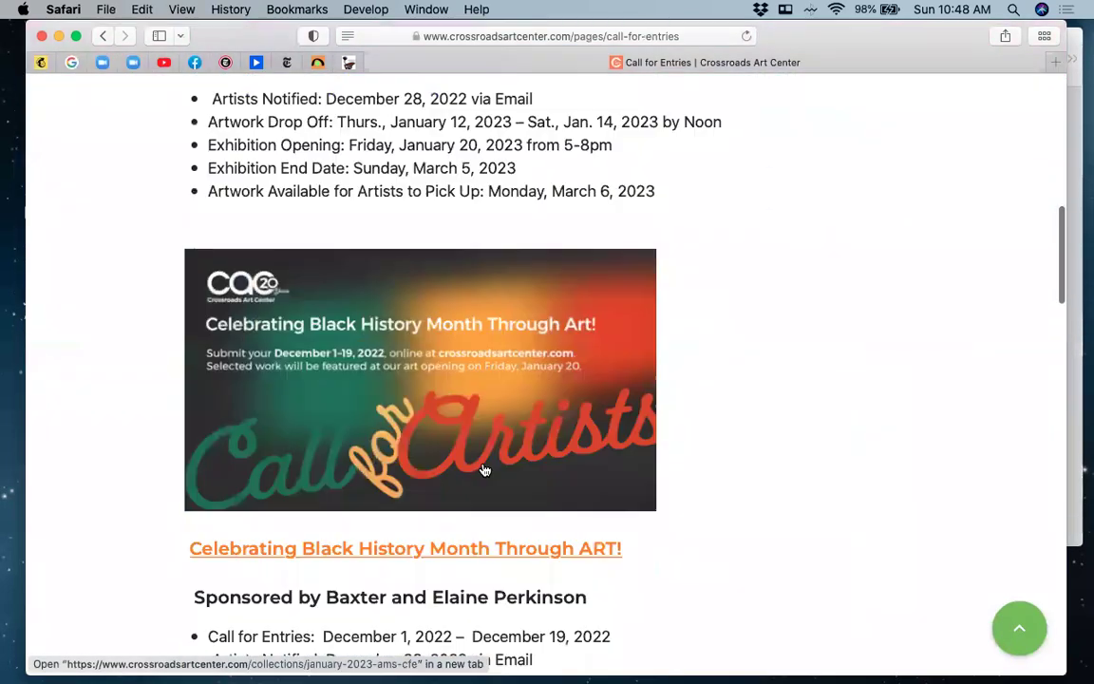
scroll(485, 467, "up", 5)
scroll(484, 468, "up", 12)
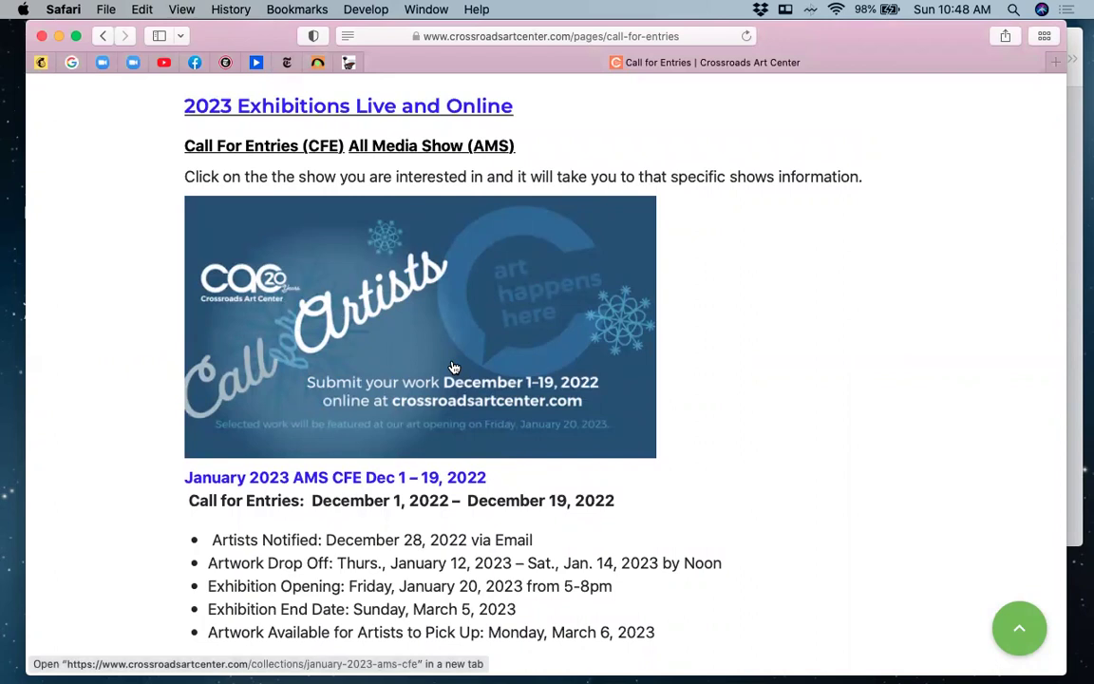
scroll(454, 367, "down", 11)
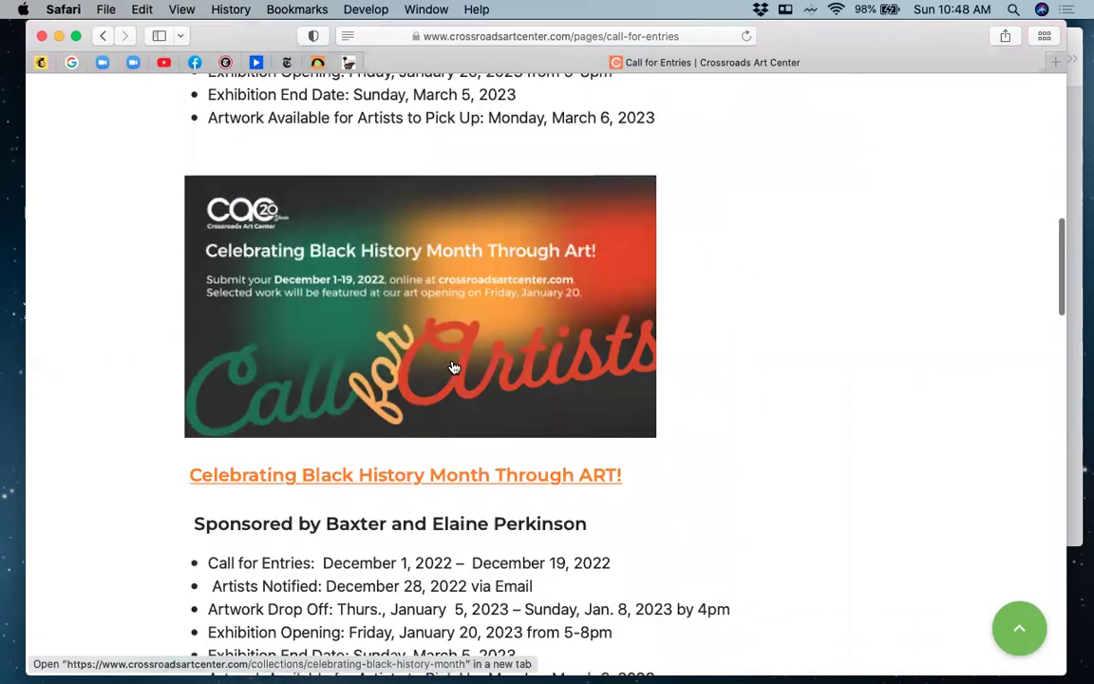
scroll(454, 367, "up", 11)
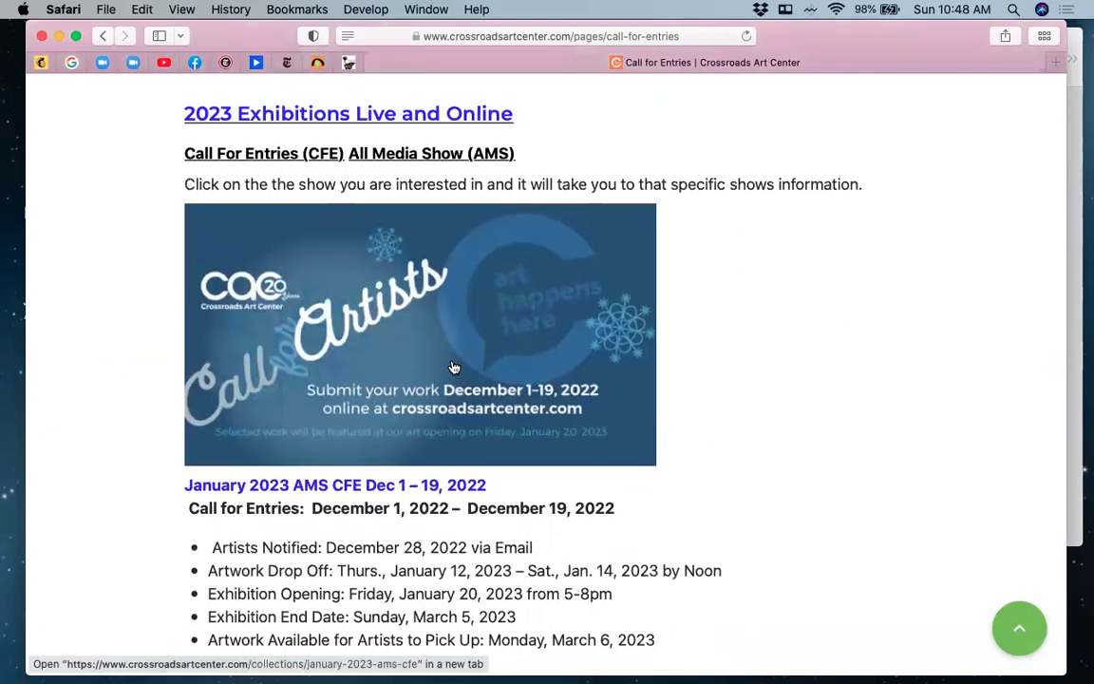
left_click(454, 368, "super")
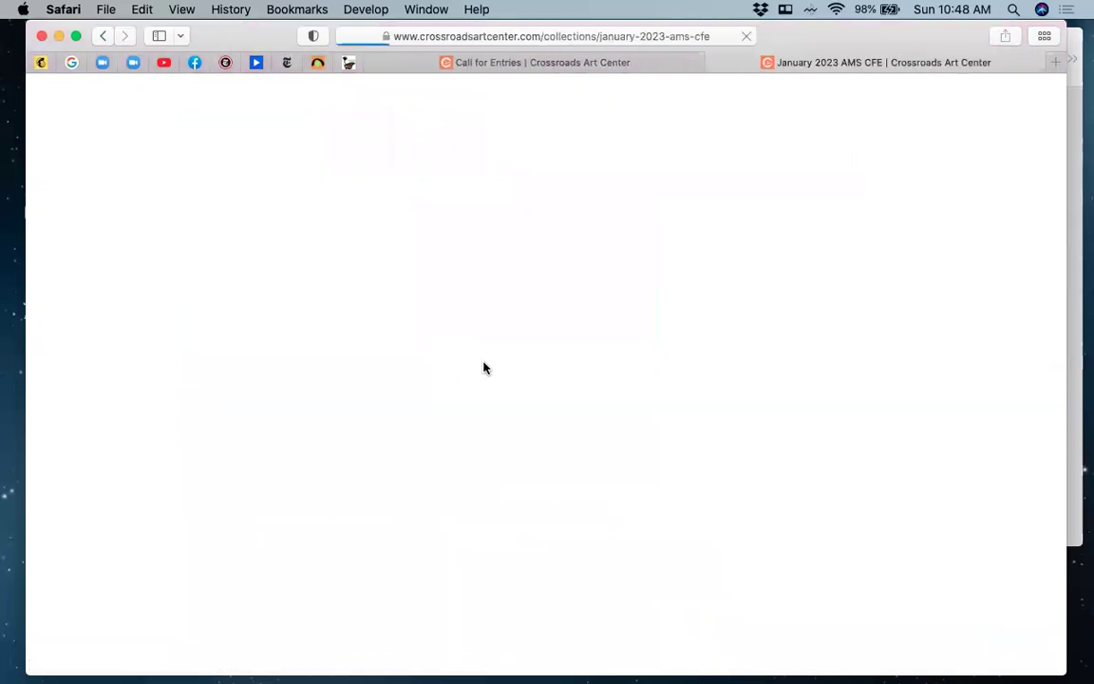
Follow the link in the January 2023 AMS CFE details to the show's Artcall.org entry website
scroll(637, 444, "down", 8)
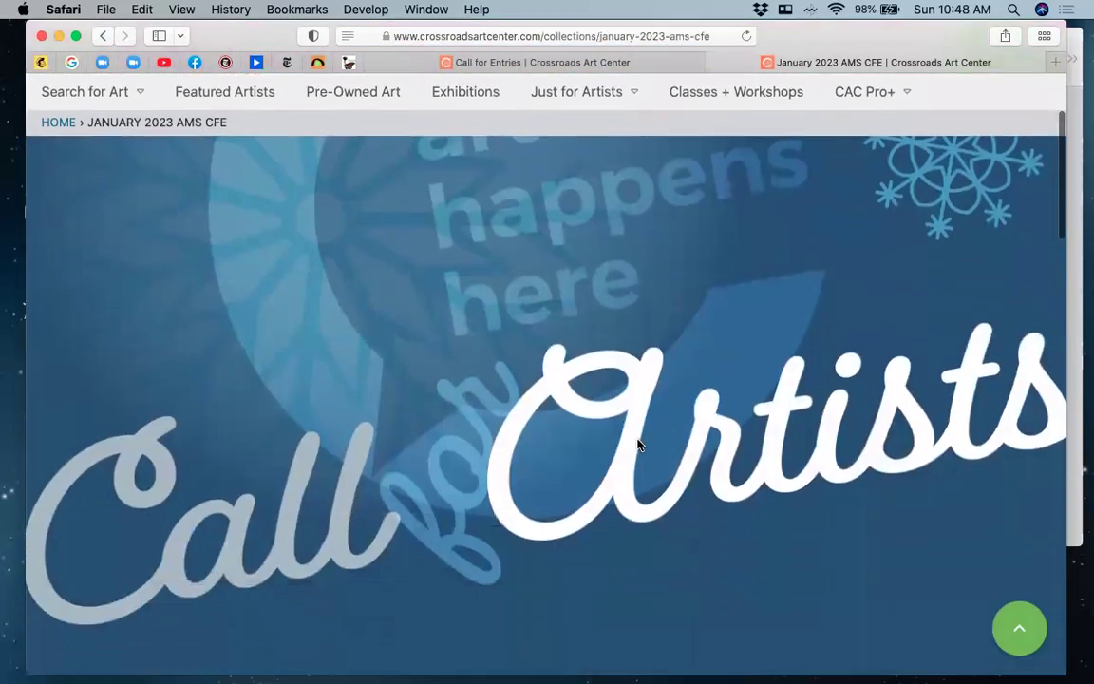
scroll(637, 445, "down", 12)
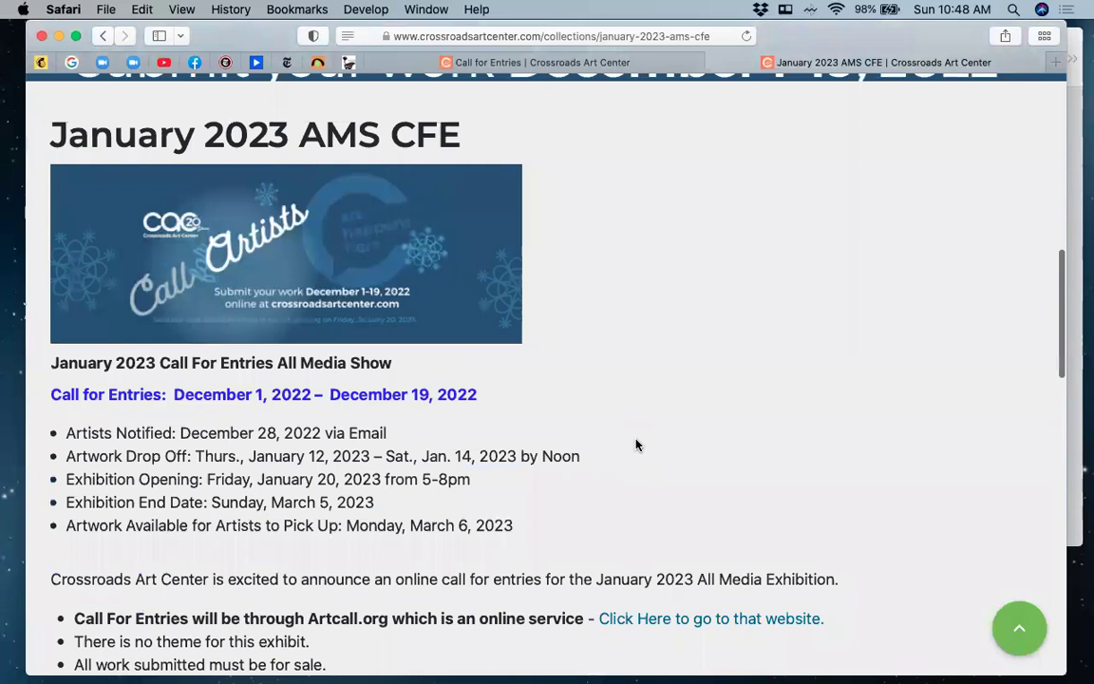
scroll(427, 304, "down", 1)
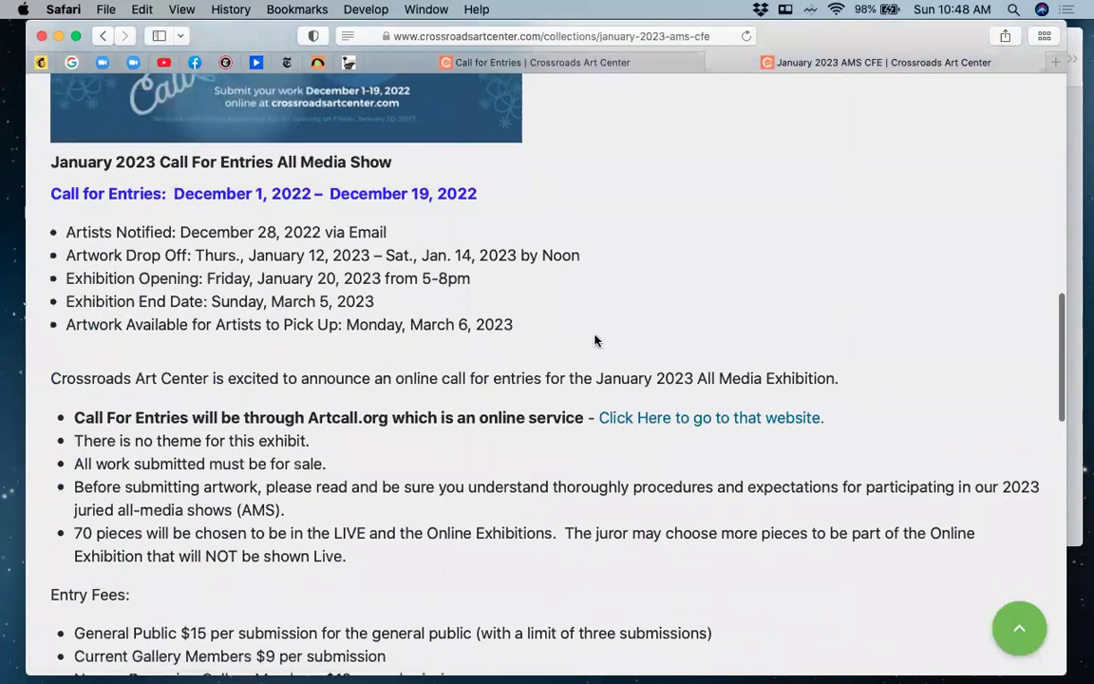
scroll(600, 334, "down", 2)
scroll(603, 330, "down", 1)
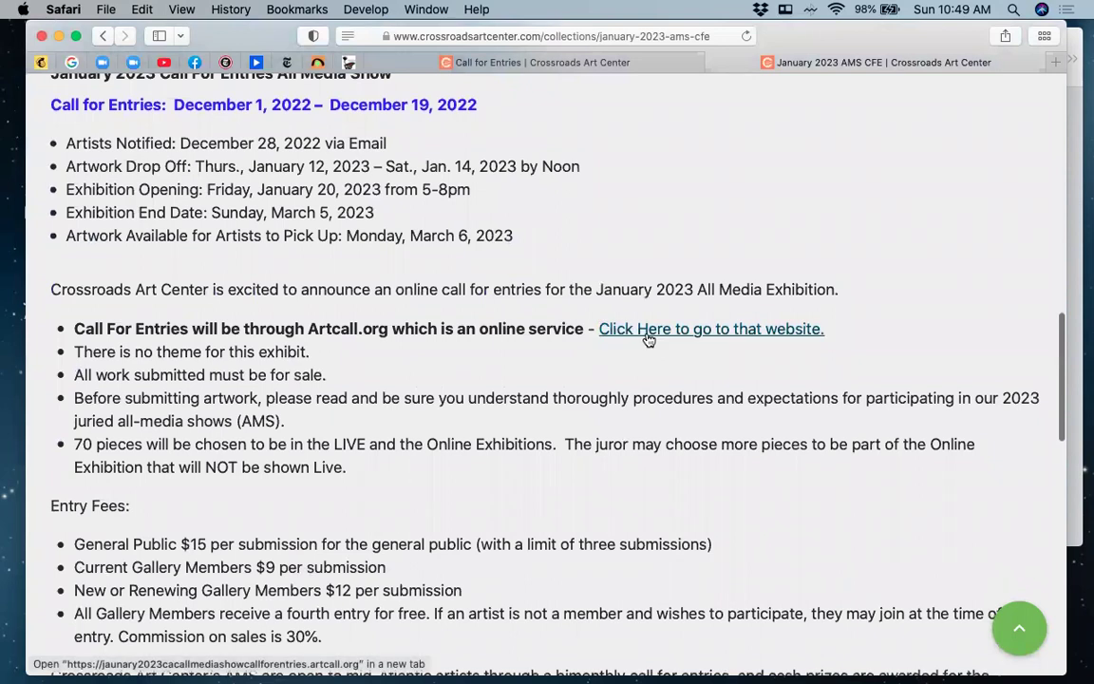
left_click(649, 334)
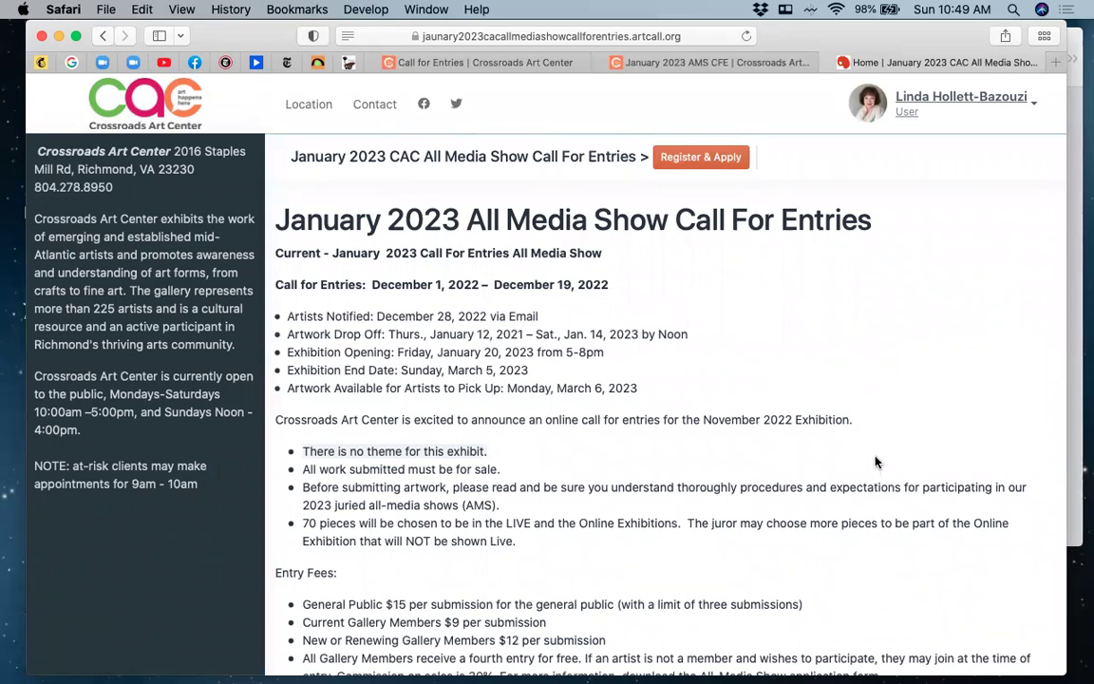
Review the January 2023 All Media Show entry requirements and open the Register & Apply form
scroll(875, 463, "down", 4)
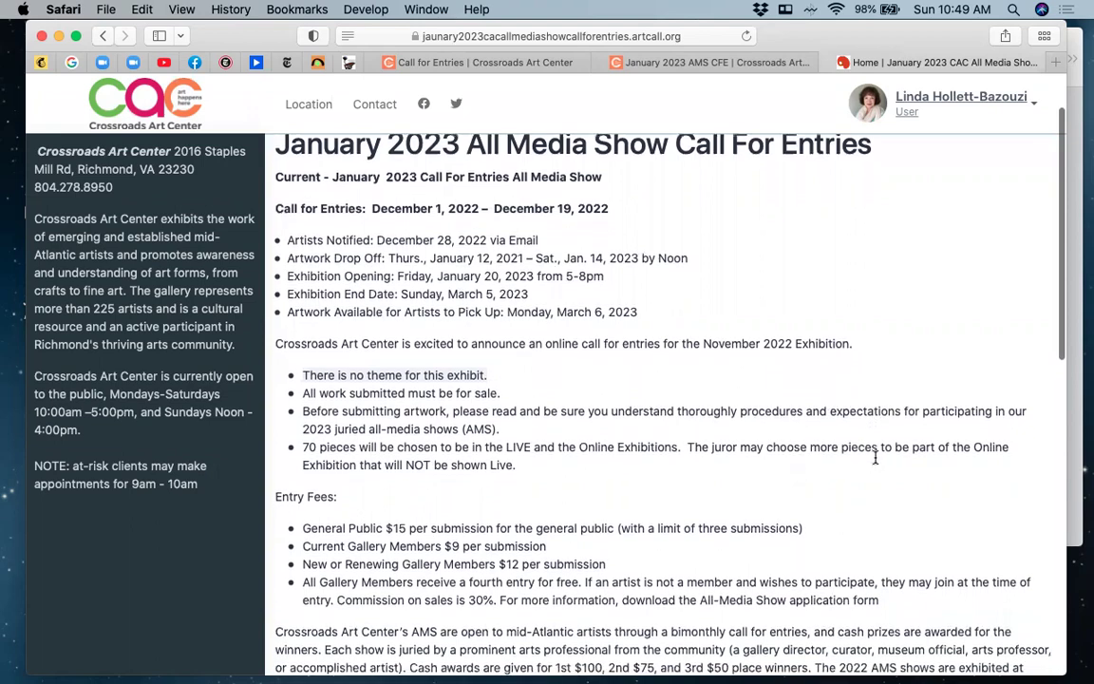
scroll(875, 457, "down", 3)
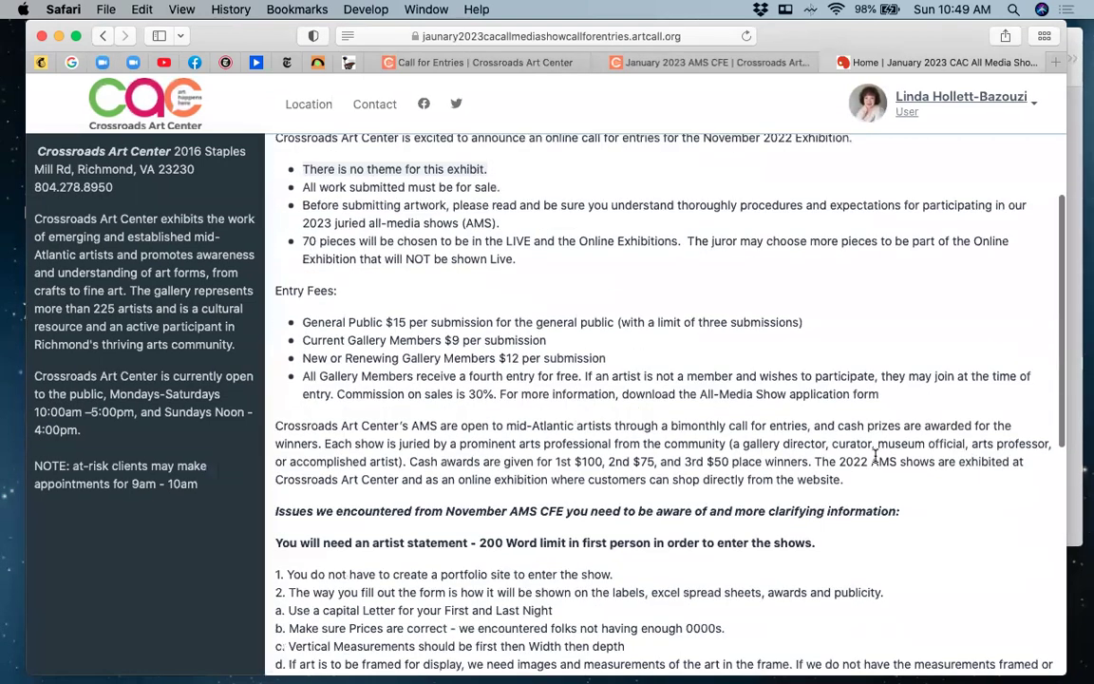
scroll(876, 458, "down", 12)
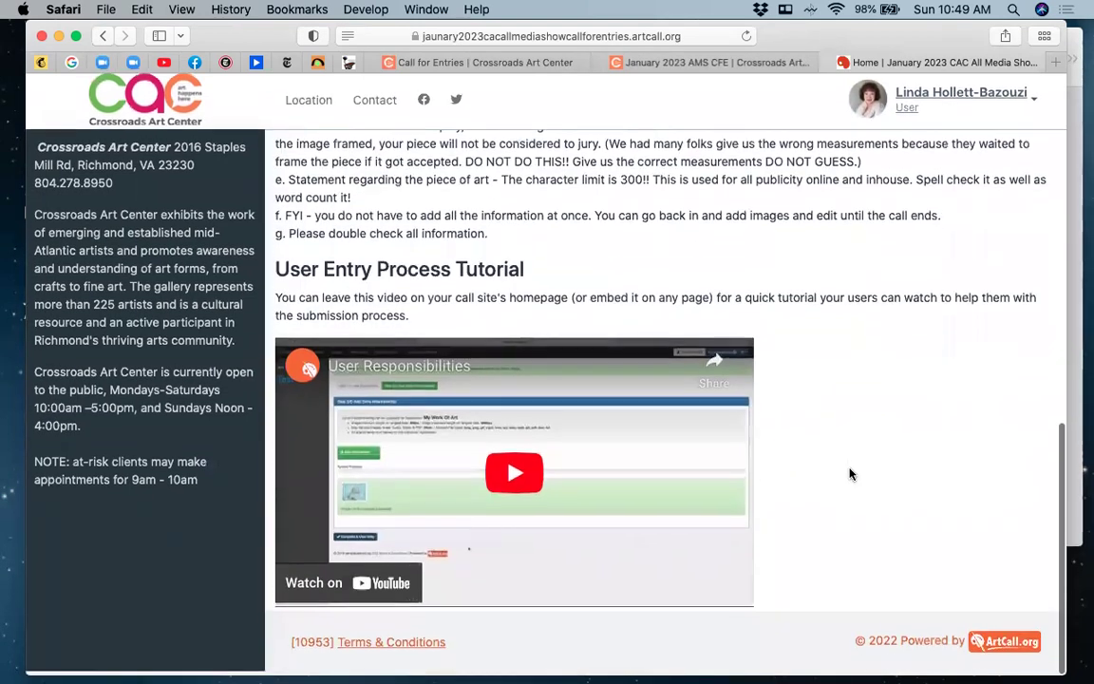
scroll(850, 473, "up", 8)
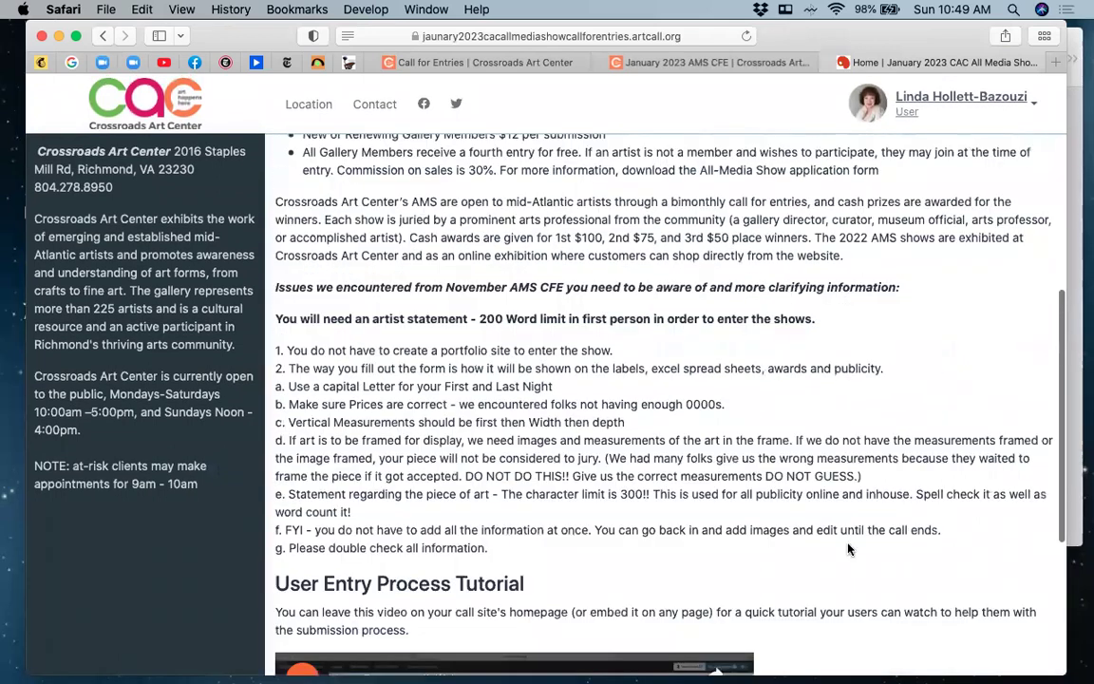
scroll(848, 549, "up", 13)
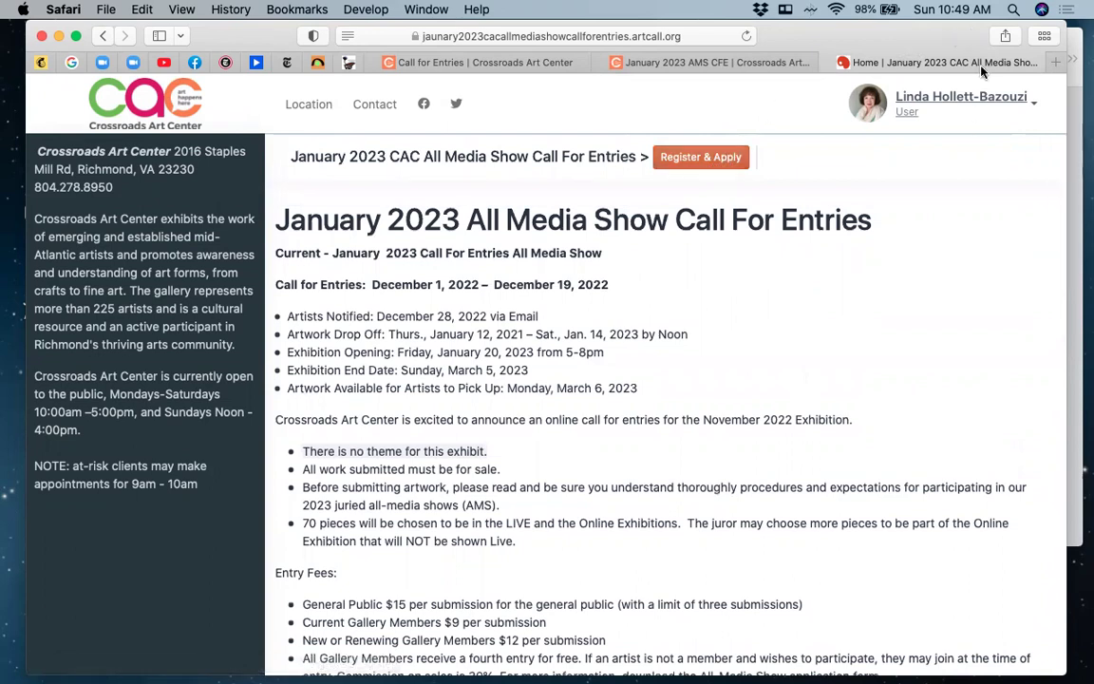
left_click(698, 158)
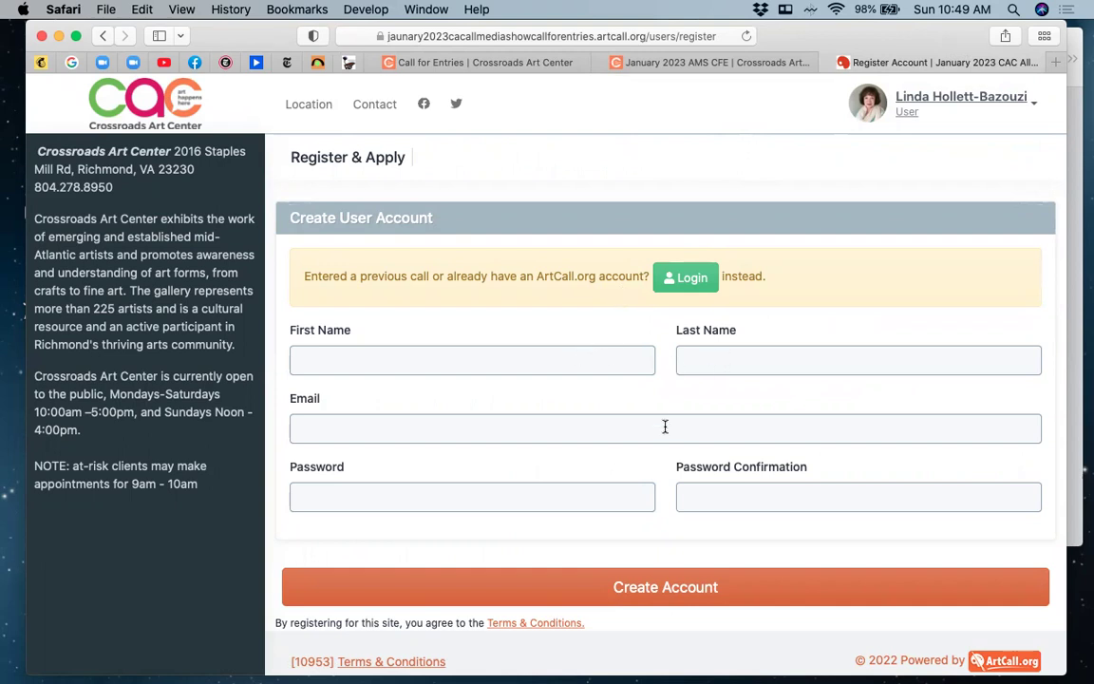
Log in to the existing ArtCall.org account with the saved email address and password instead of registering
scroll(639, 430, "down", 1)
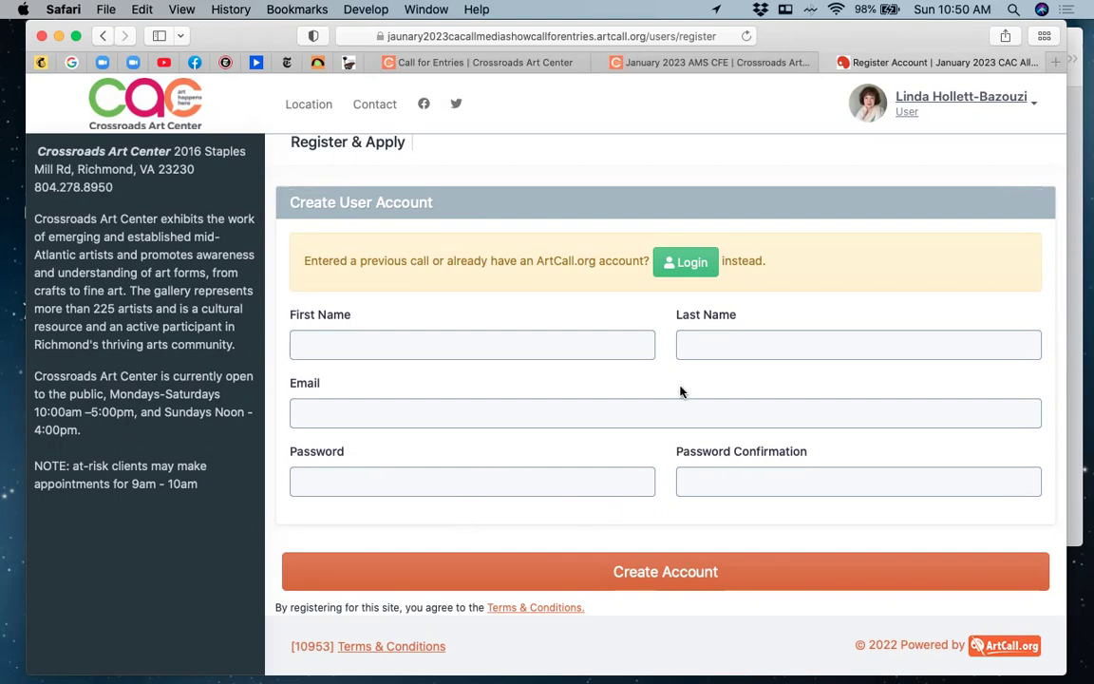
left_click(688, 264)
left_click(611, 277)
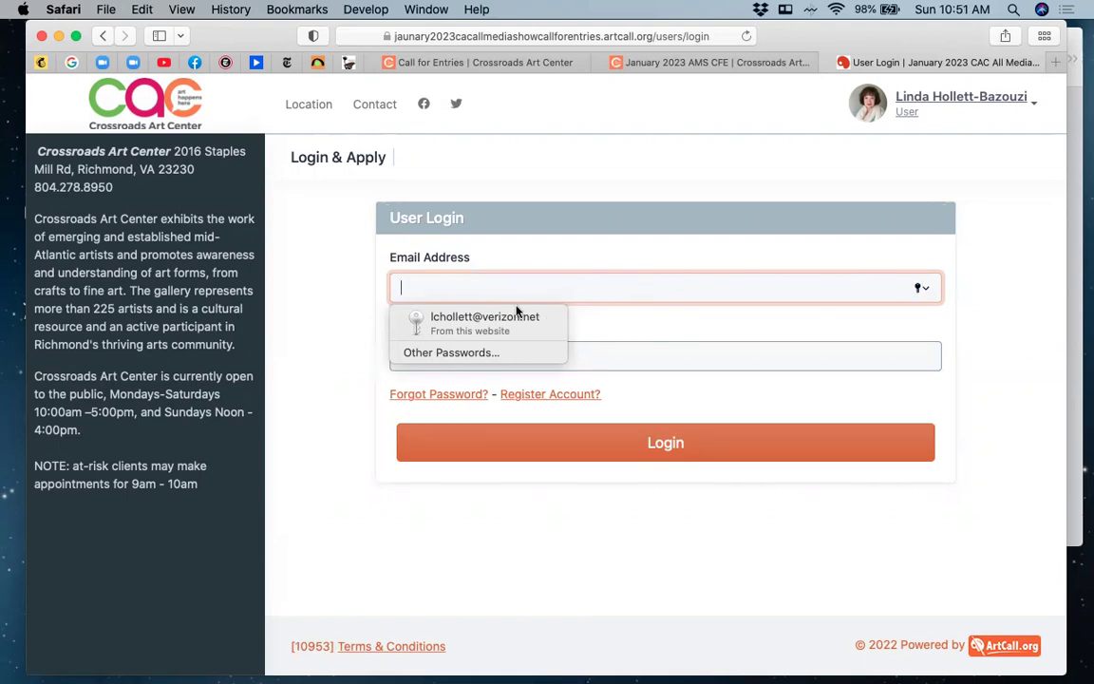
left_click(480, 321)
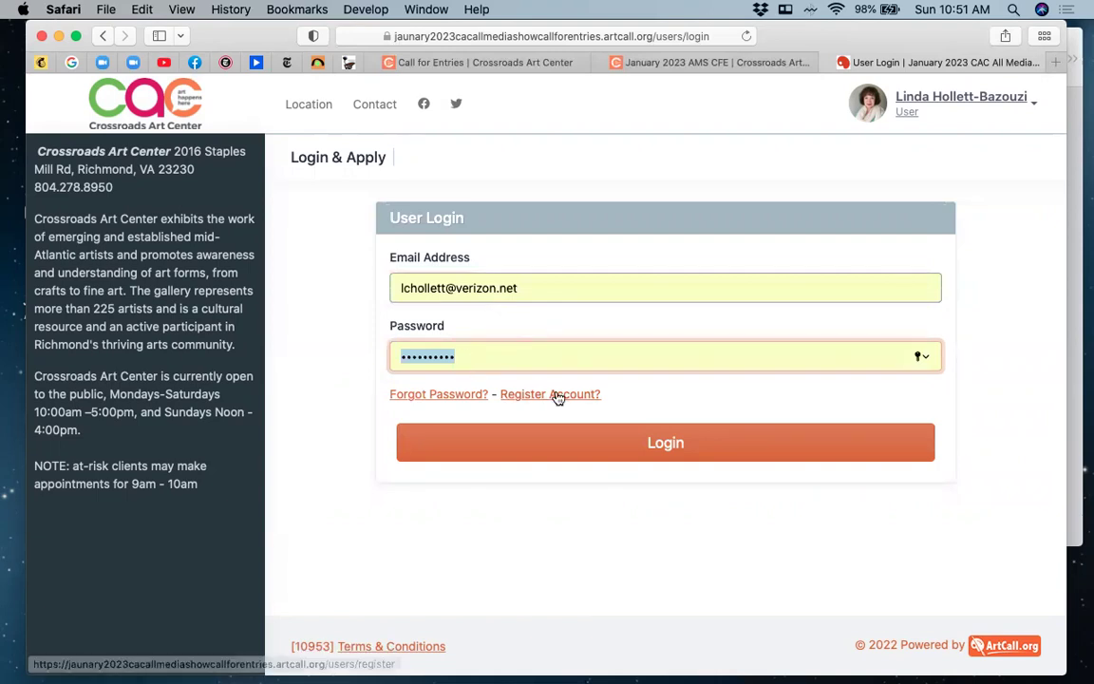
left_click(667, 452)
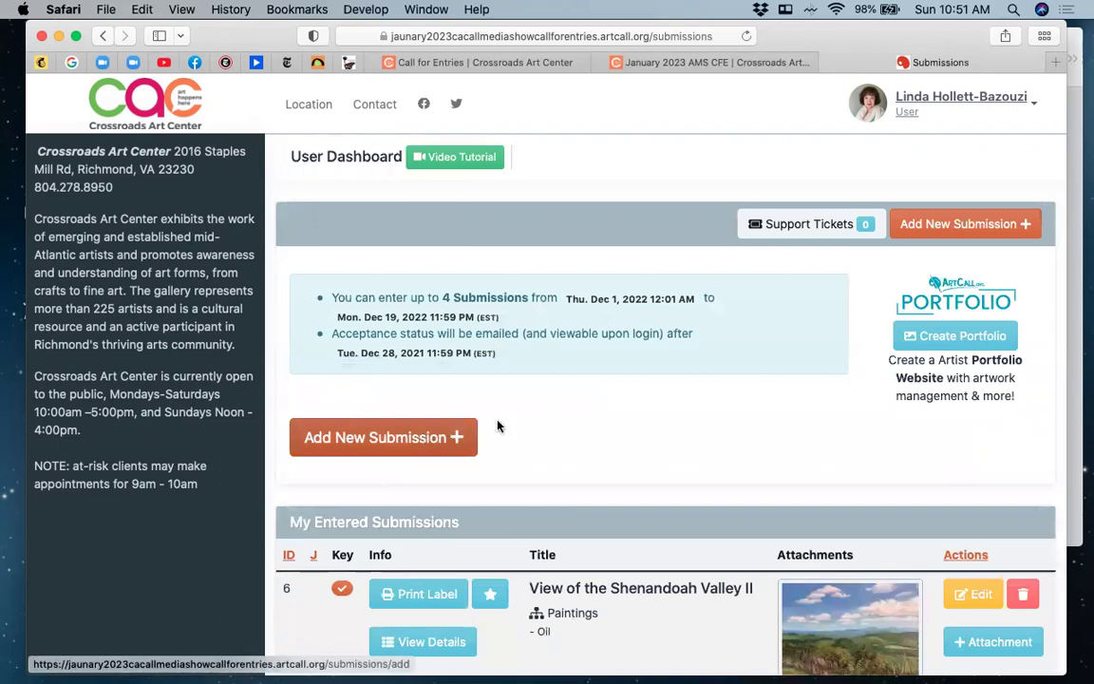
Review the entered submissions on the user dashboard and start a new submission
scroll(530, 415, "down", 3)
scroll(530, 415, "down", 3)
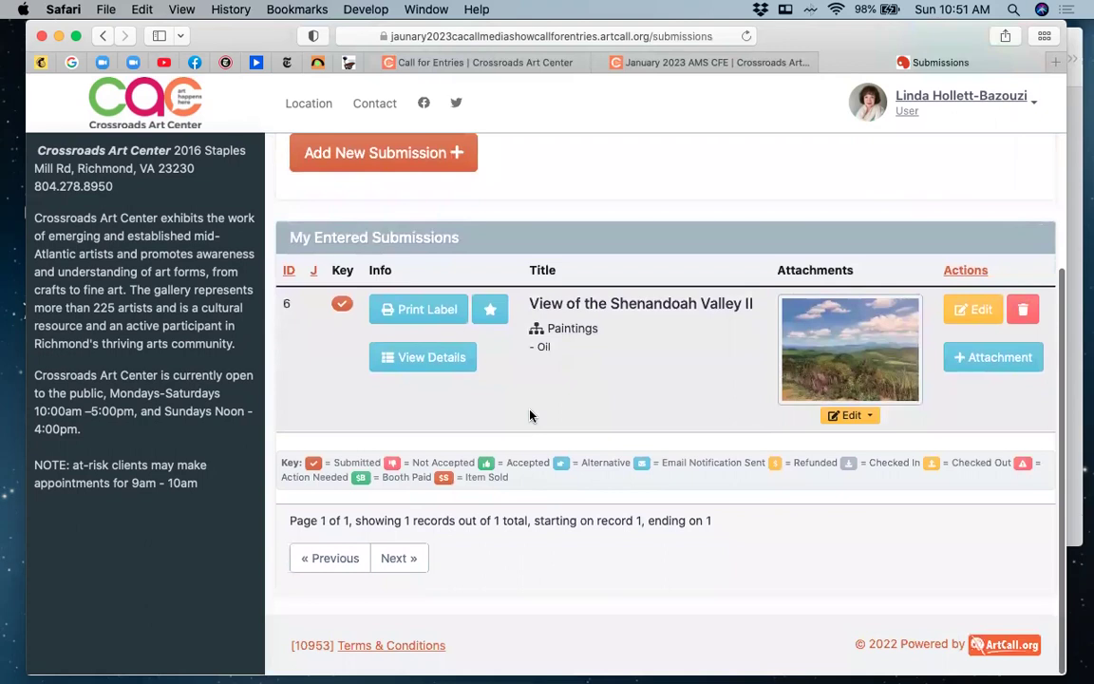
scroll(530, 415, "up", 4)
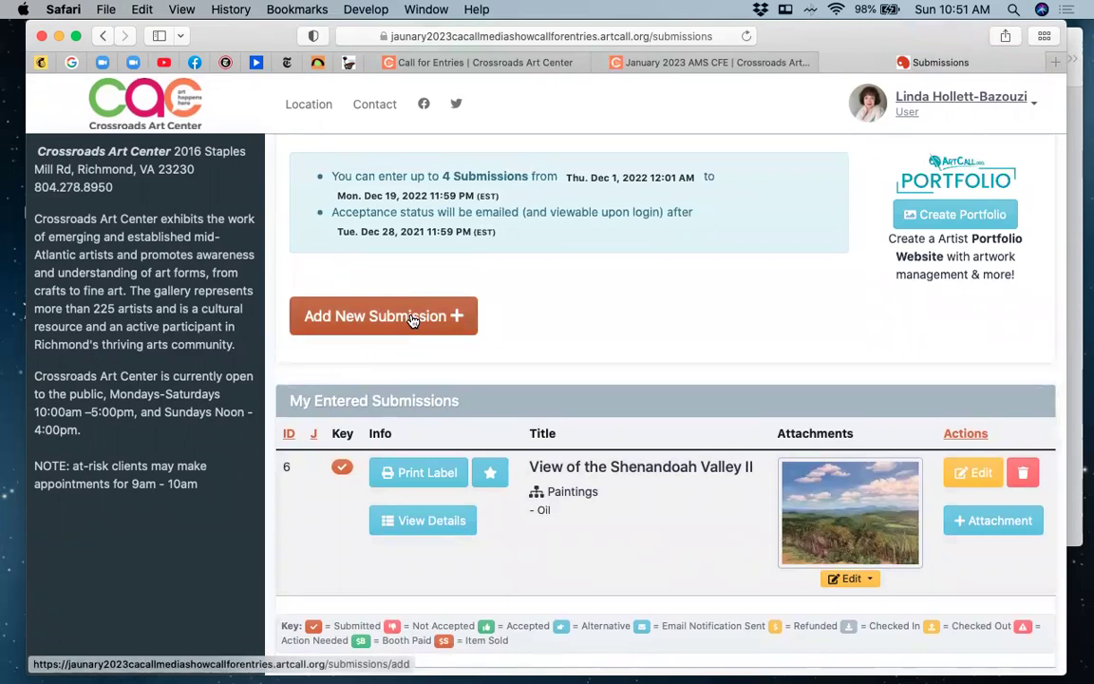
left_click(413, 321)
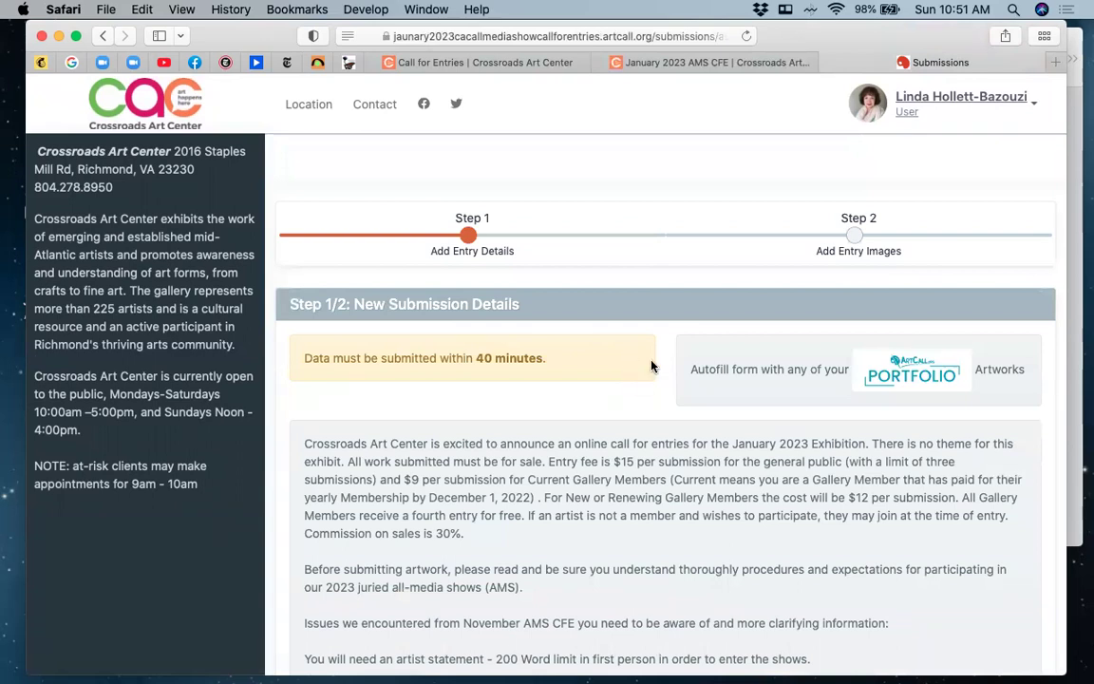
Set the new submission's category to Paintings and its sub-category to Oil
scroll(652, 366, "down", 7)
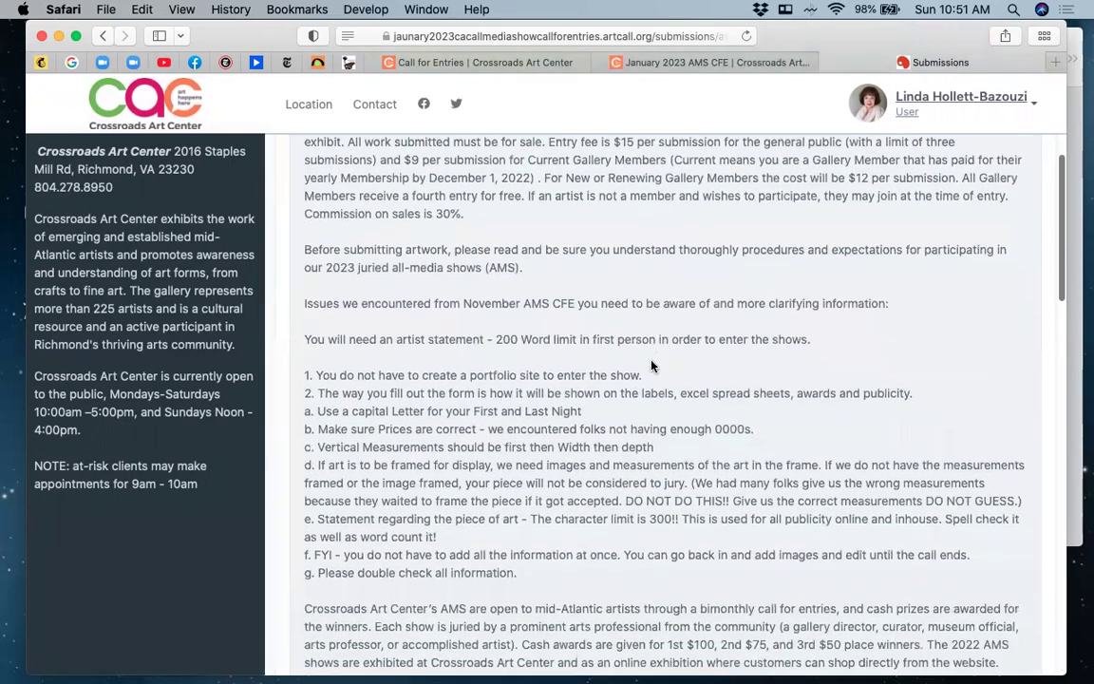
scroll(650, 361, "down", 1)
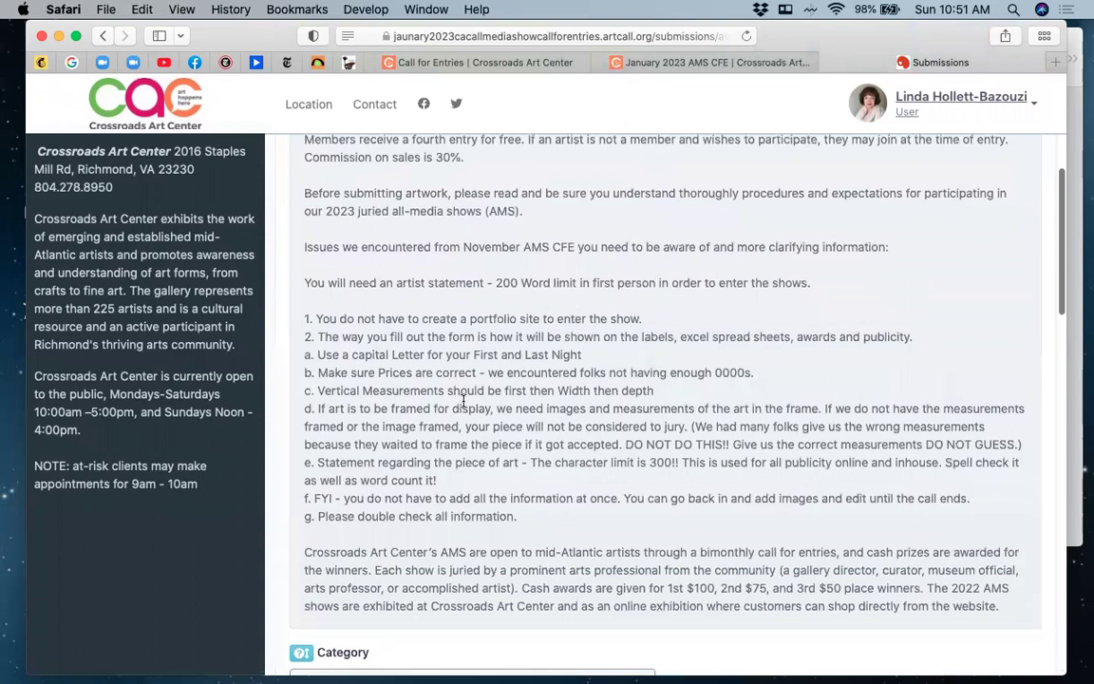
scroll(504, 399, "down", 3)
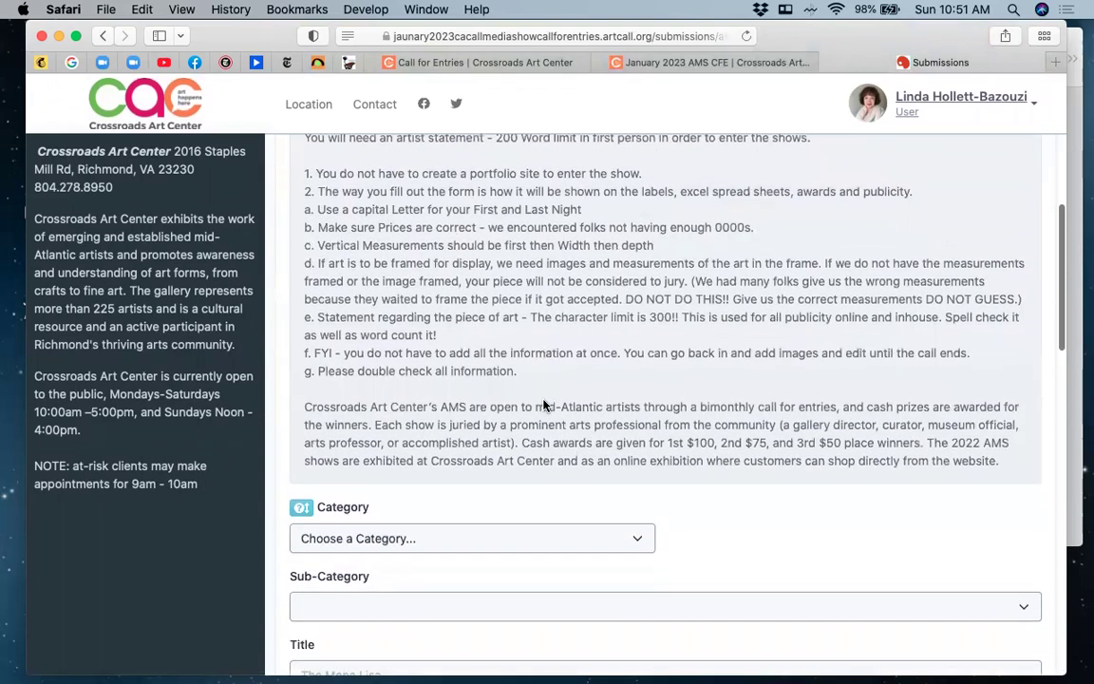
scroll(545, 406, "down", 2)
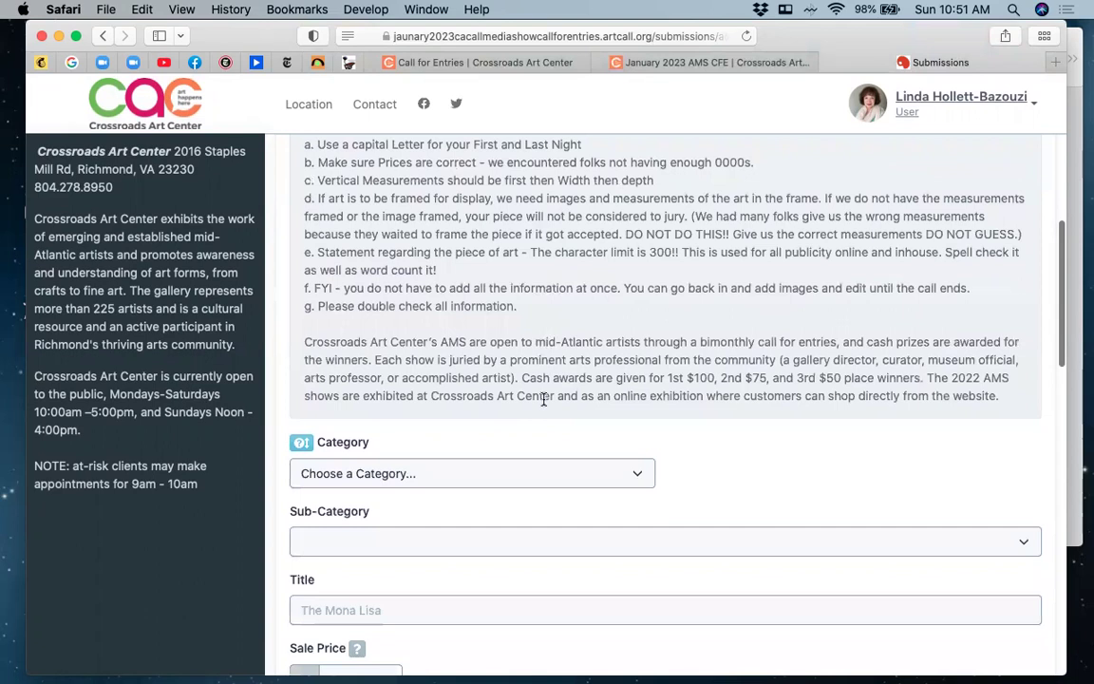
scroll(584, 318, "up", 1)
scroll(648, 356, "down", 3)
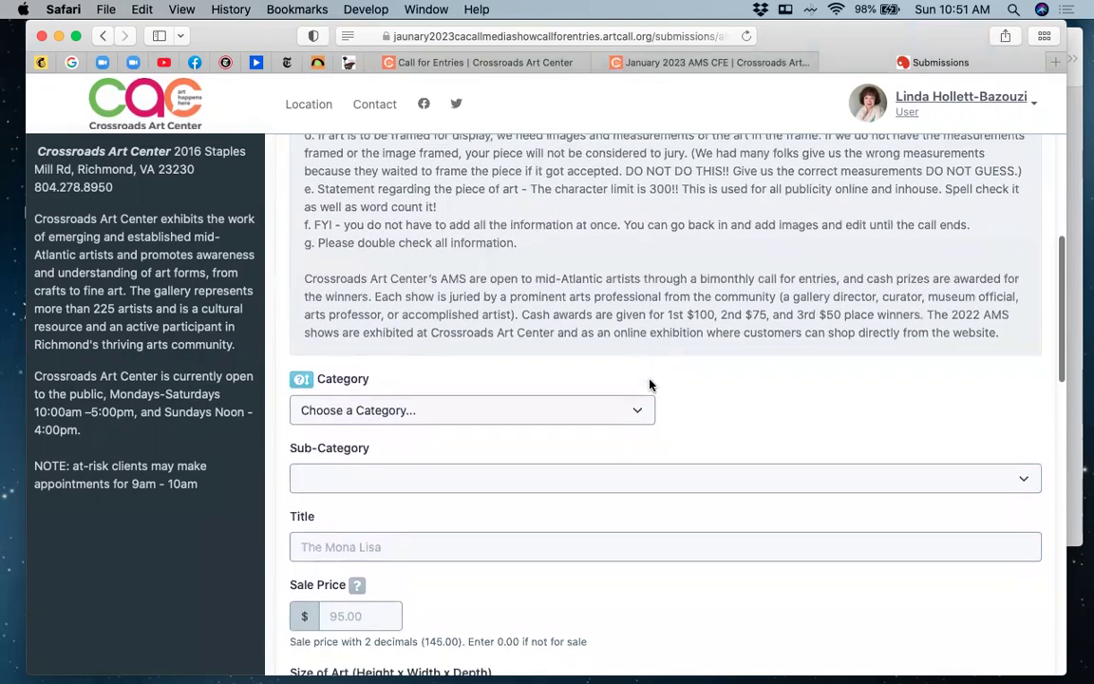
scroll(677, 355, "down", 2)
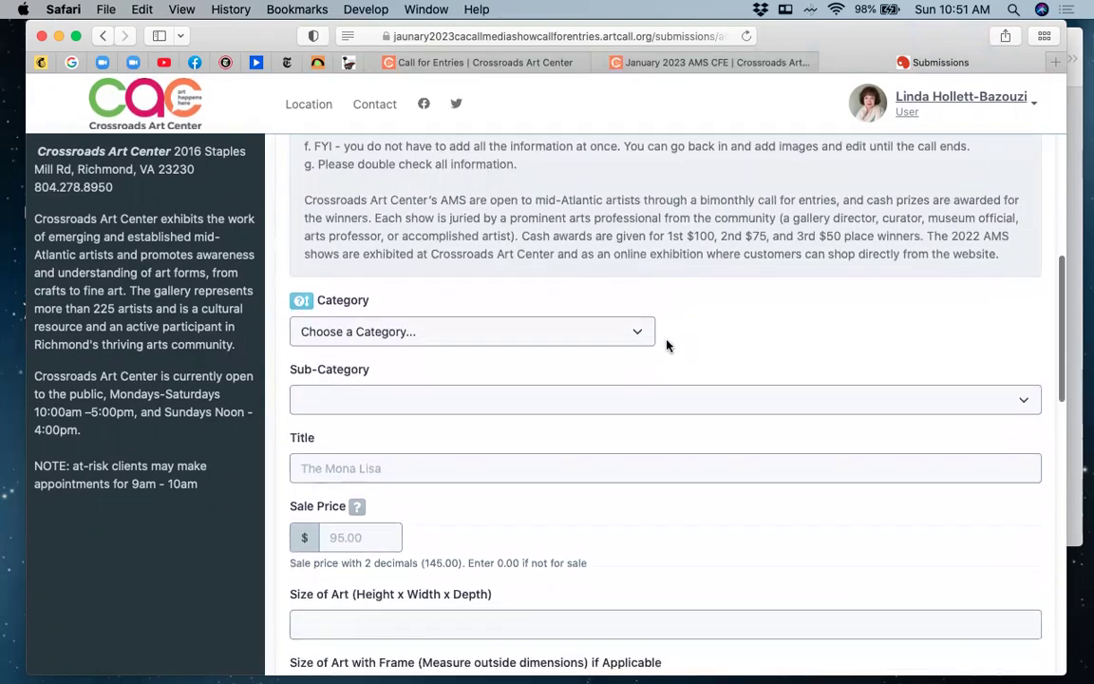
left_click(636, 334)
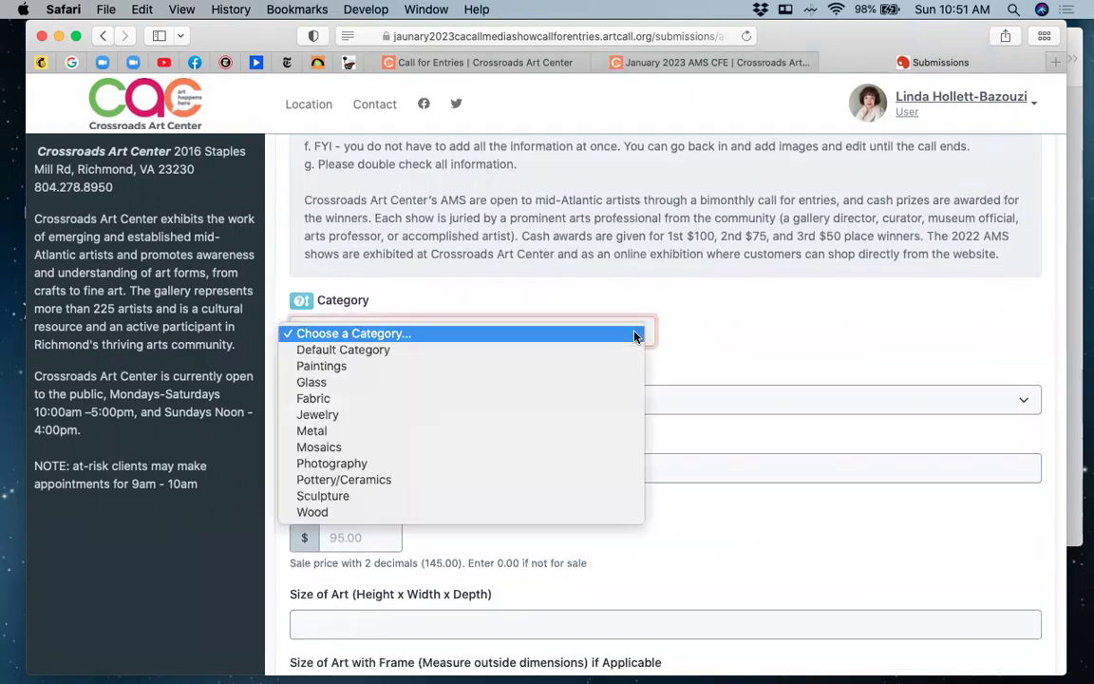
left_click(349, 369)
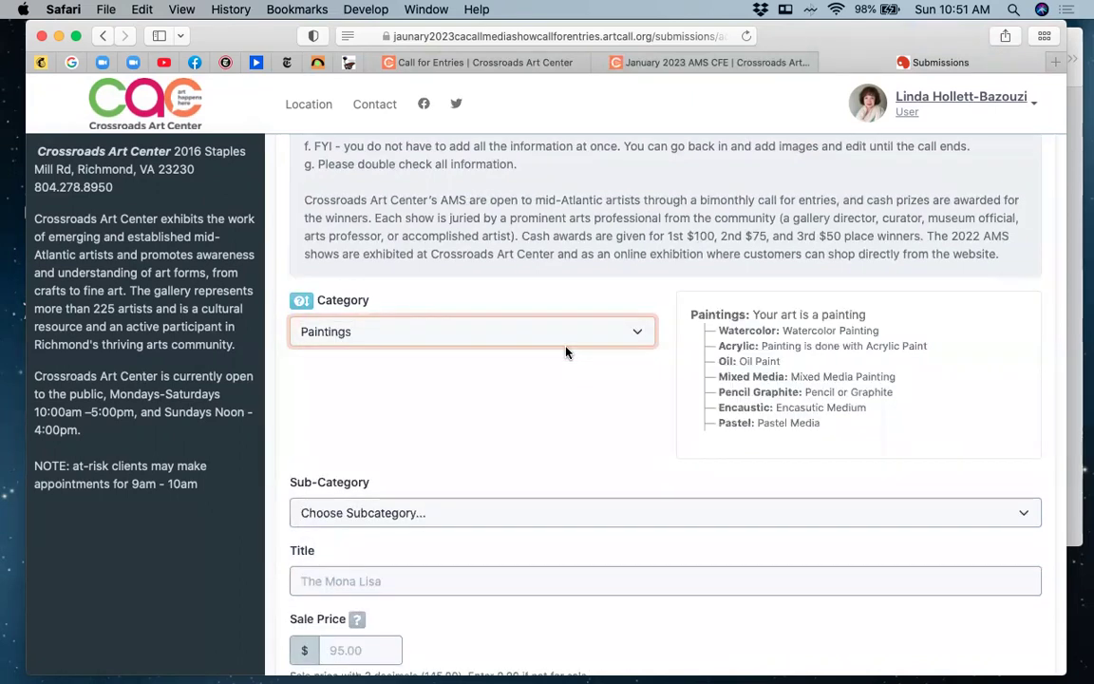
scroll(616, 390, "down", 5)
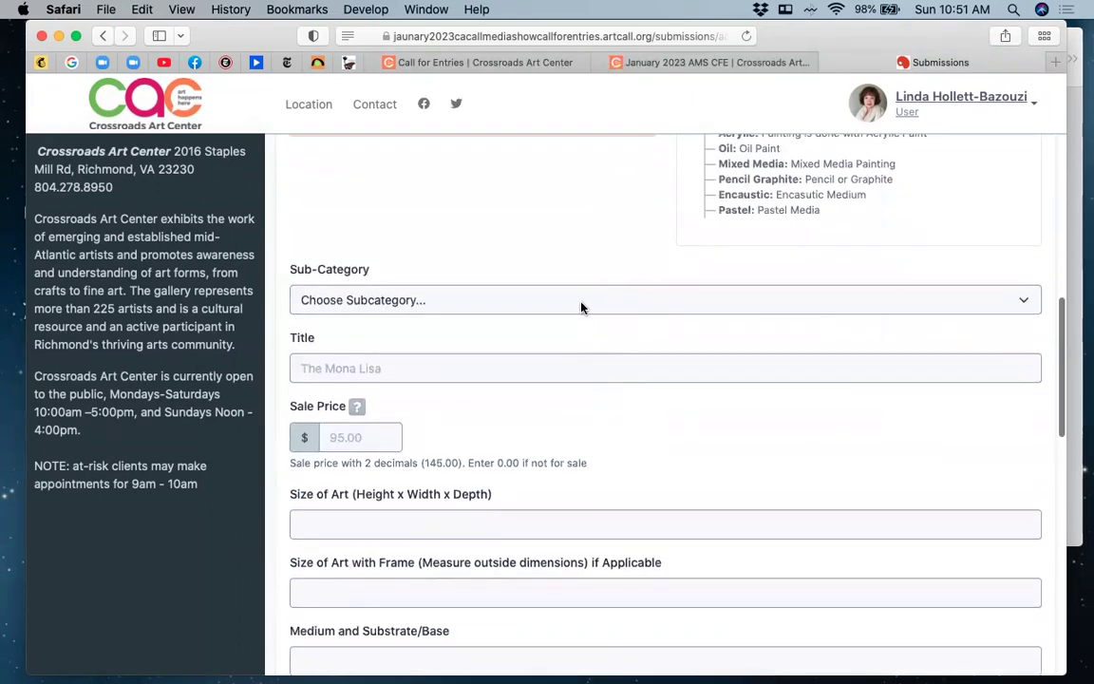
left_click(582, 302)
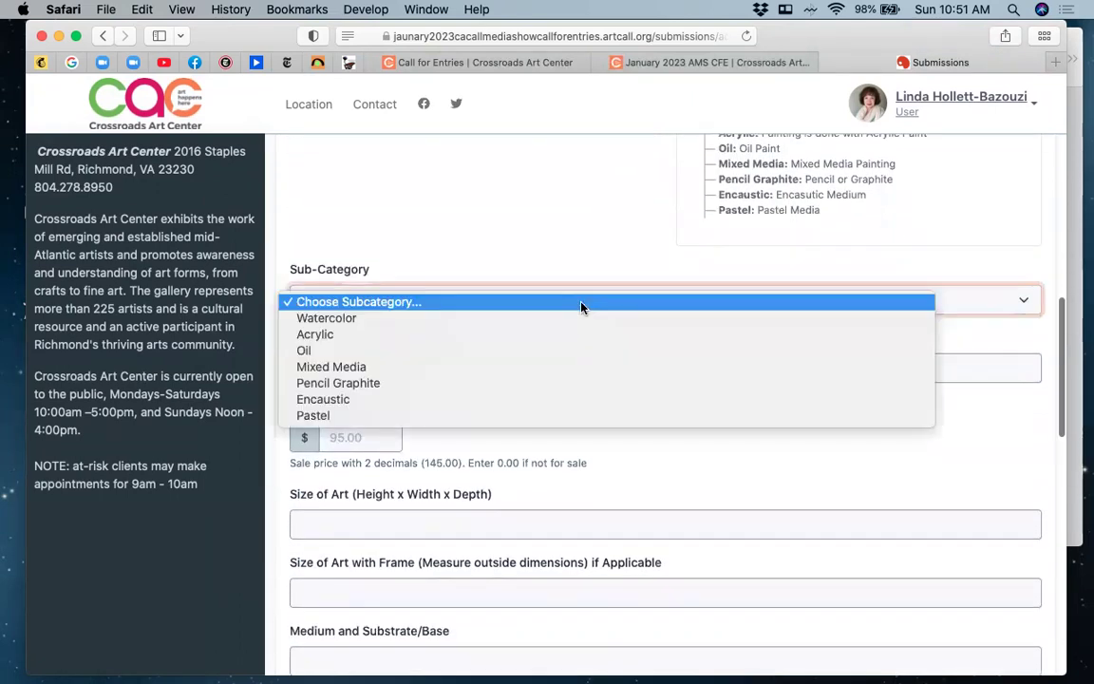
left_click(519, 353)
Title the artwork "Winter Silence" and set its sale price to 750.00
left_click(503, 369)
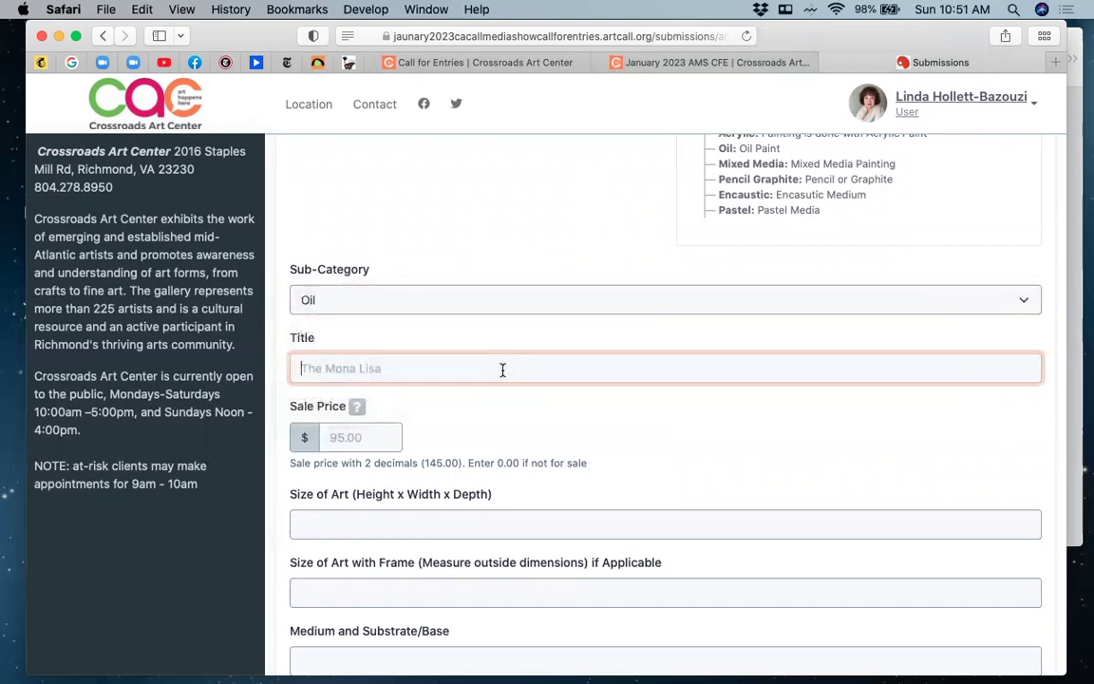
type("Winter ")
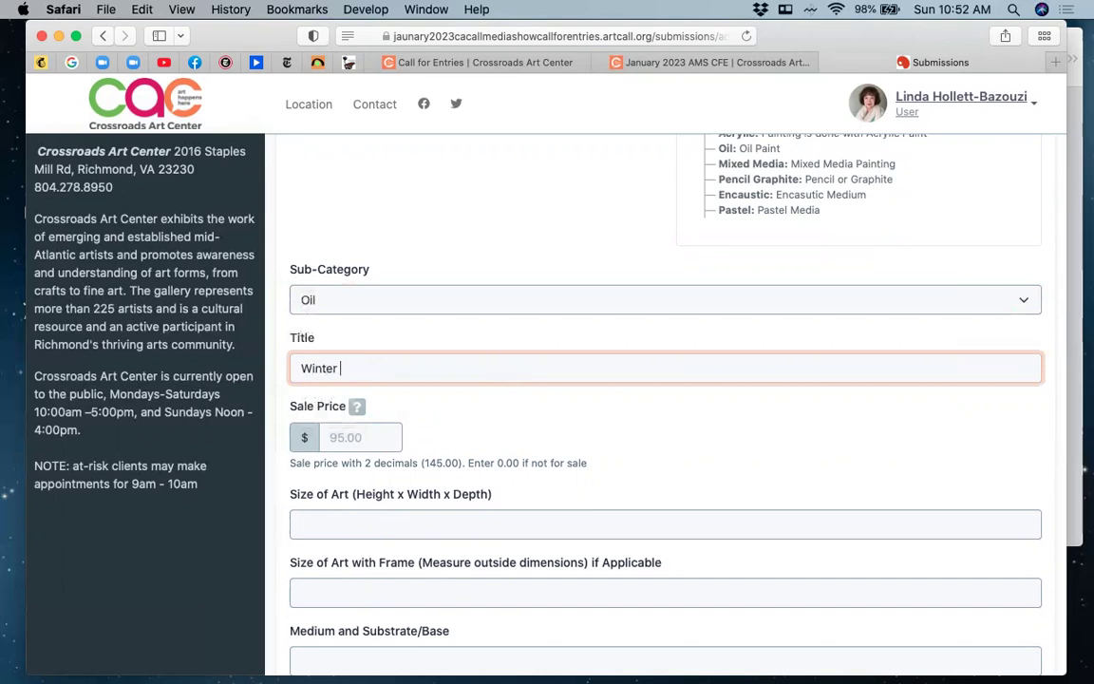
type("Silence")
left_click(370, 437)
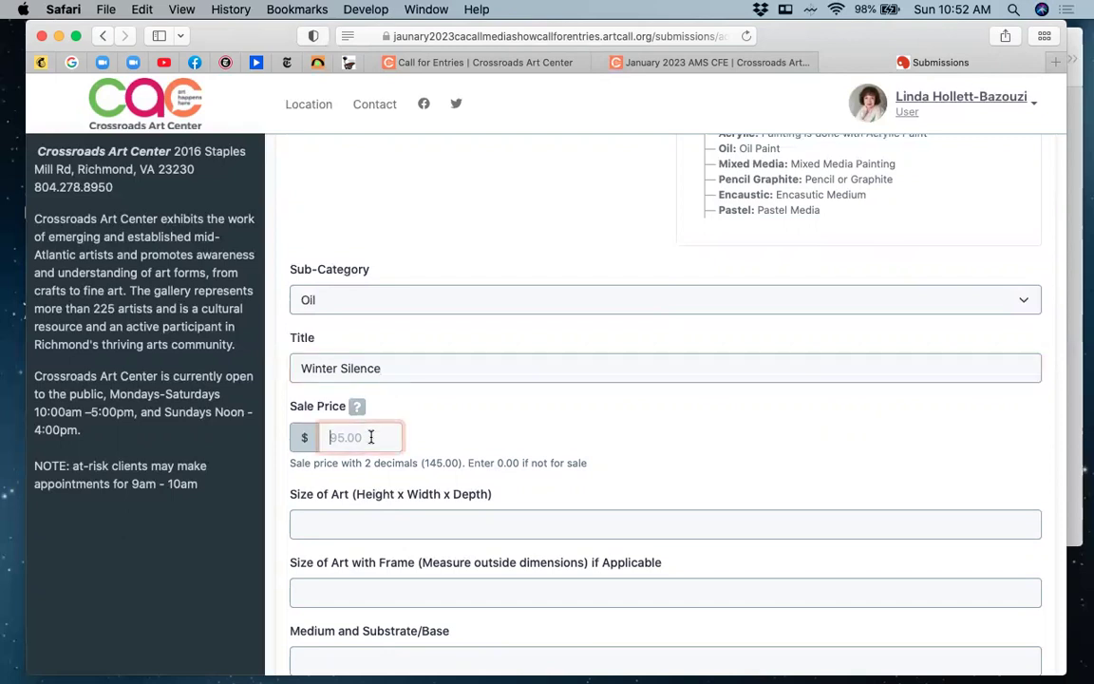
type("750.00")
Enter 20 x 16 x1.5 as the size of the art (height x width x depth)
scroll(427, 426, "down", 2)
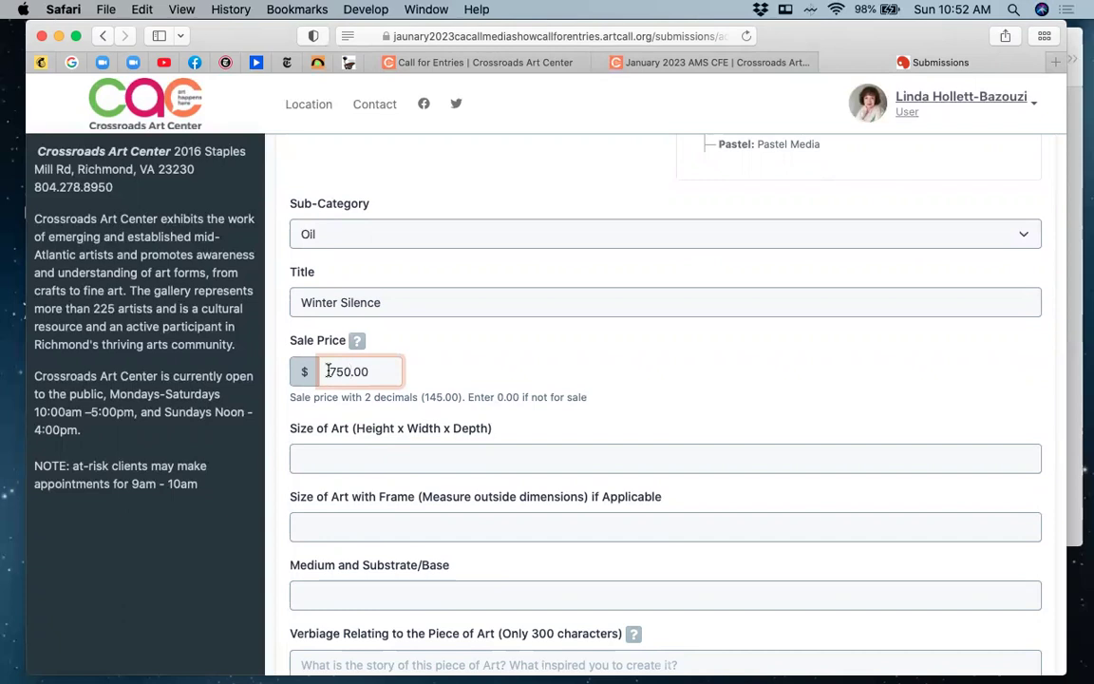
left_click(302, 454)
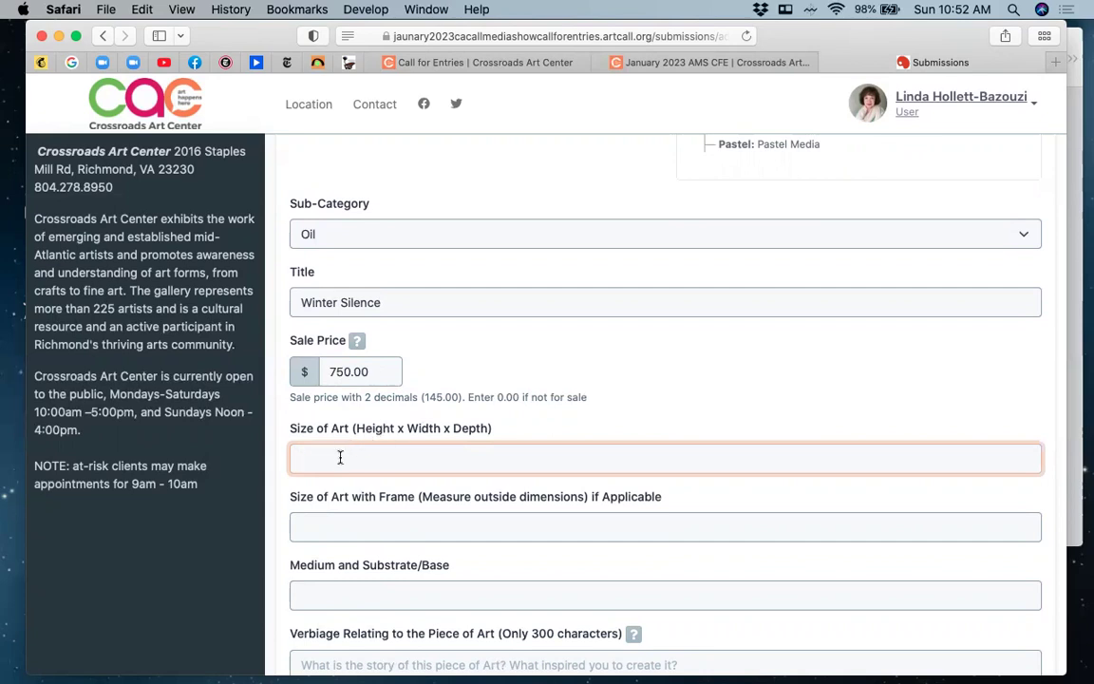
type("20 x0")
key("BackSpace")
type("16")
type(" 1.")
key("BackSpace")
key("BackSpace")
key("BackSpace")
key("BackSpace")
type("x1.5")
Enter n/a for the framed size and "Oil on Canvas" as the medium and substrate
left_click(300, 525)
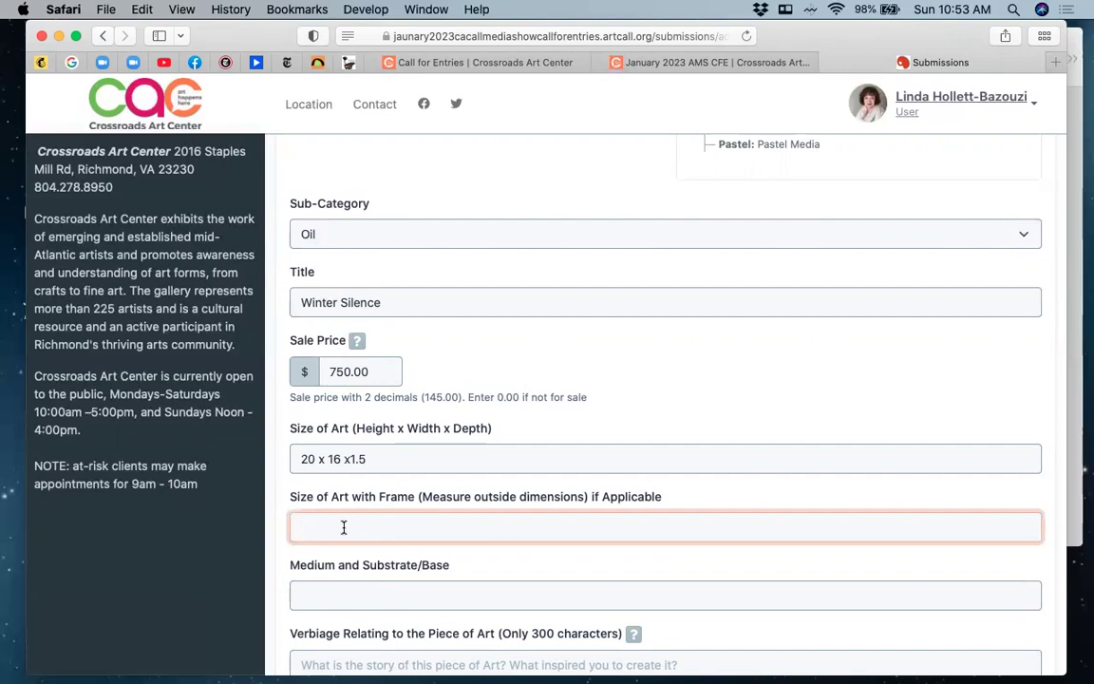
type("n/a")
scroll(464, 475, "down", 3)
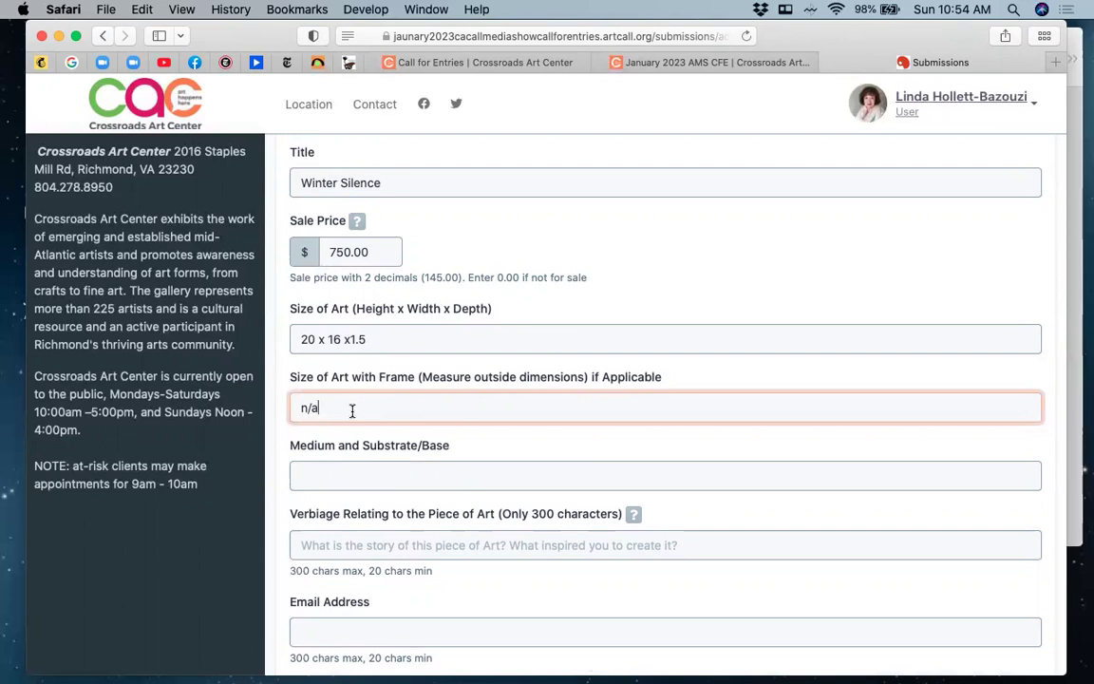
left_click(327, 473)
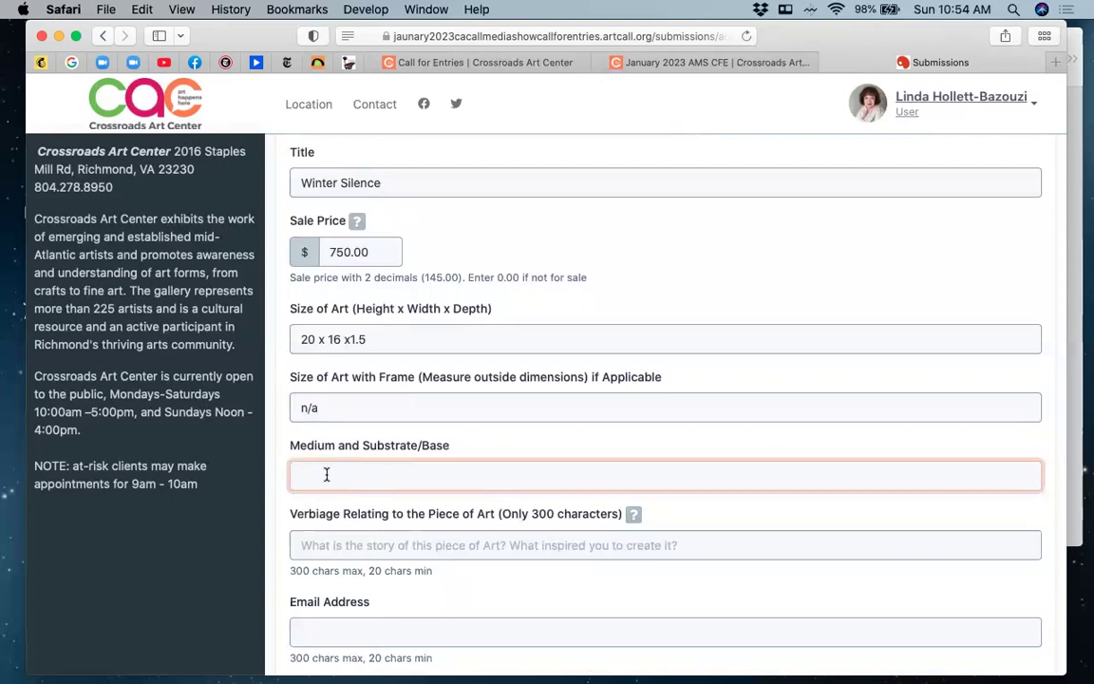
type("Oil on Canvas")
Move the browser window to uncover the "Text for shows" document and look through it for the Winter Silence description
scroll(422, 473, "down", 3)
left_click(342, 433)
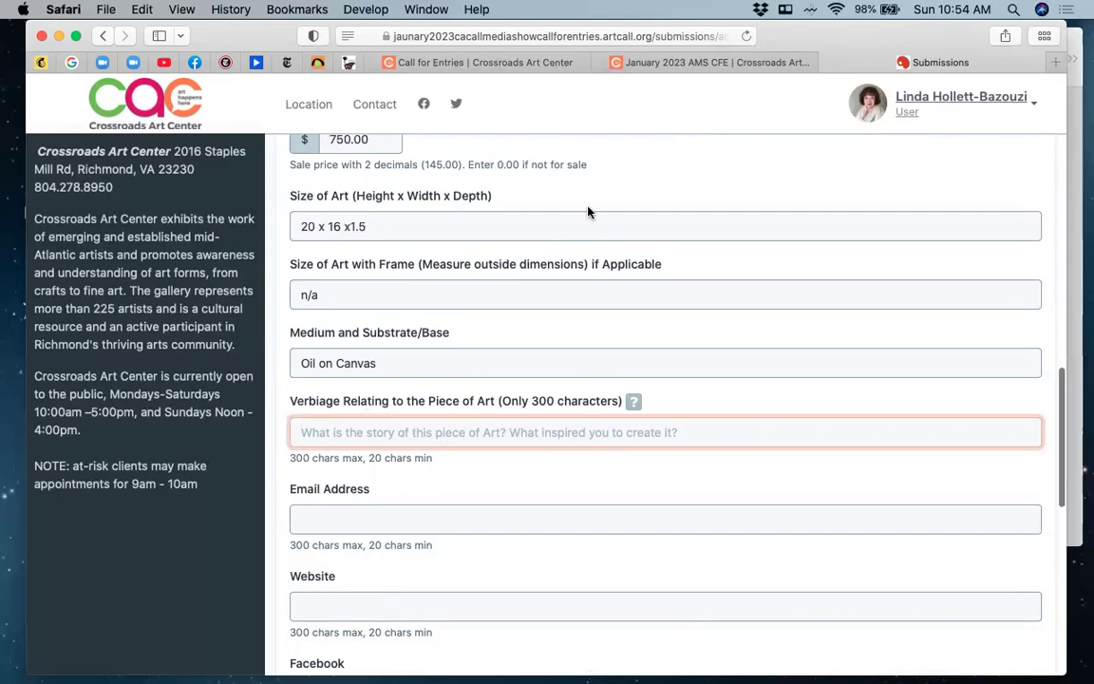
left_click_drag(807, 29, 805, 256)
scroll(806, 220, "up", 10)
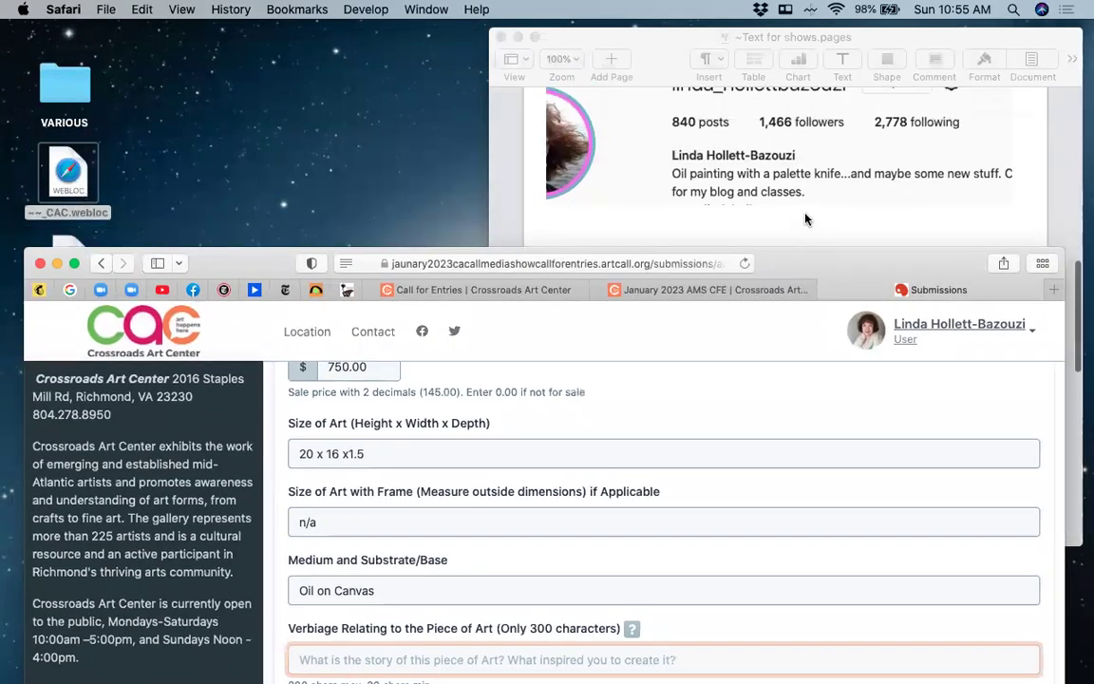
scroll(806, 220, "down", 5)
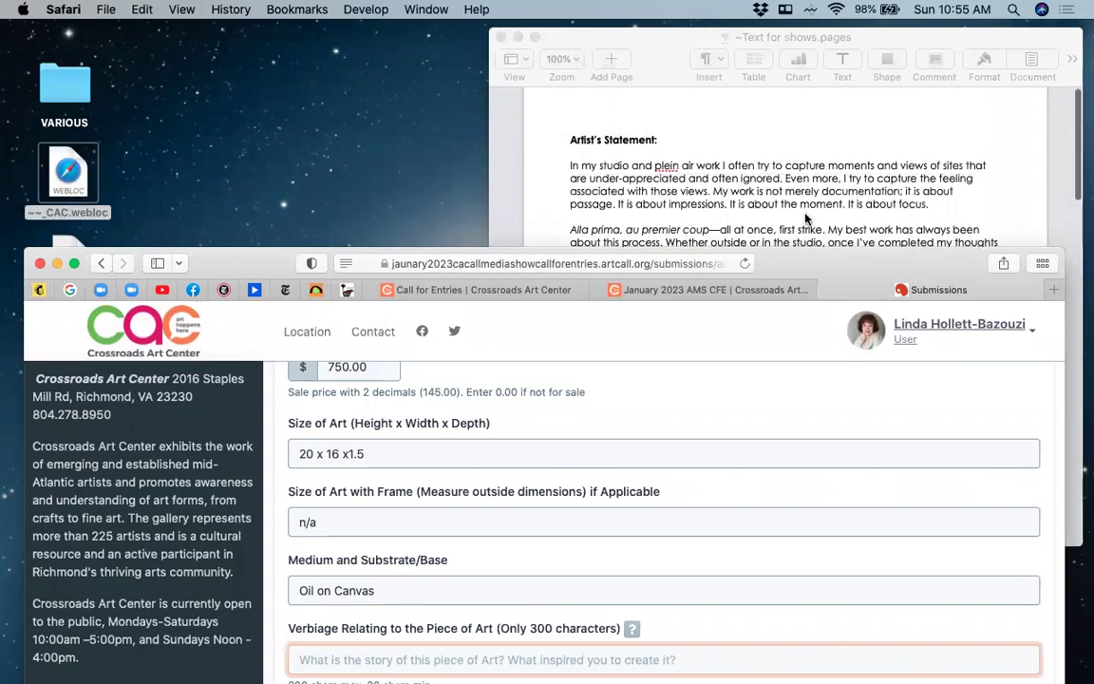
scroll(806, 219, "down", 6)
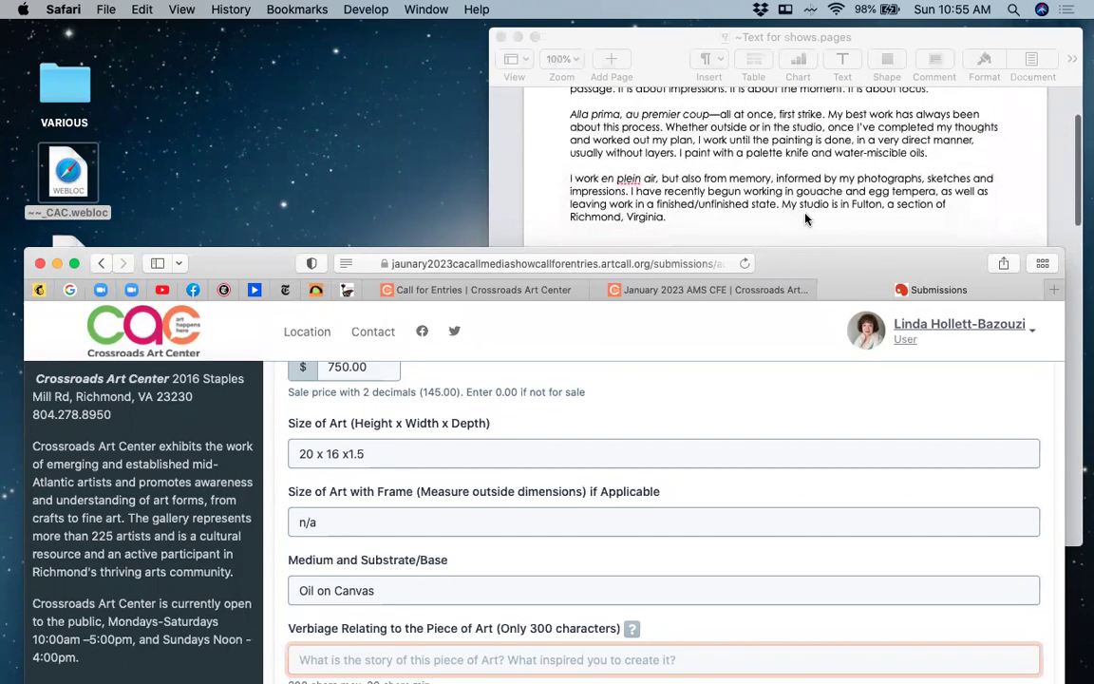
scroll(805, 220, "down", 15)
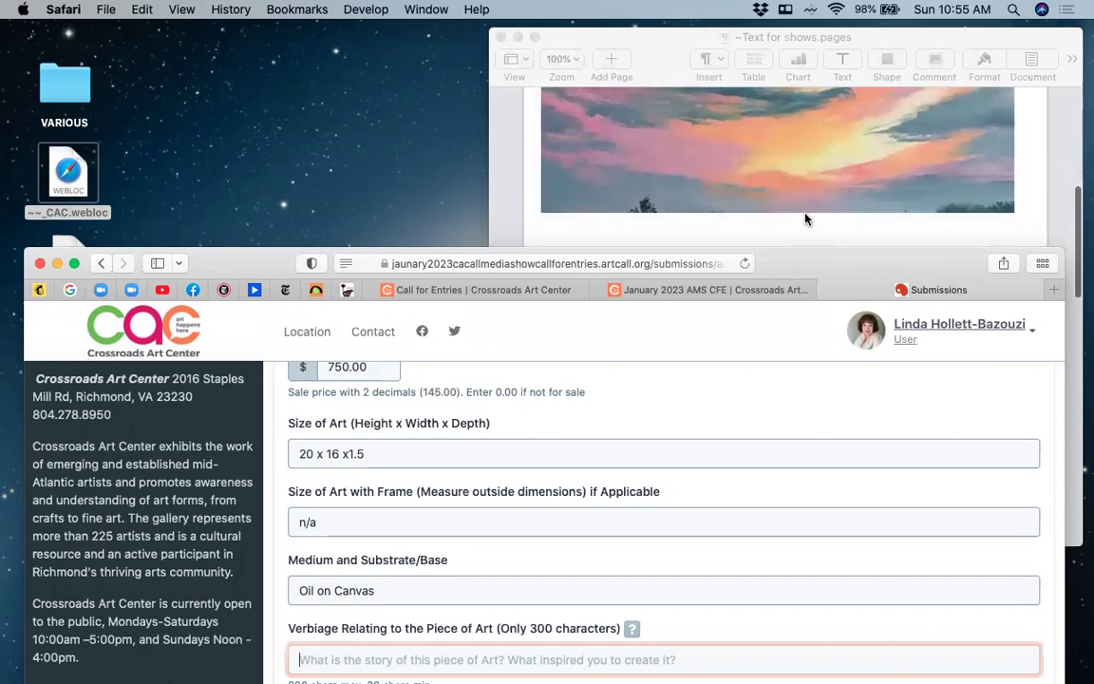
scroll(805, 219, "down", 5)
scroll(806, 219, "up", 4)
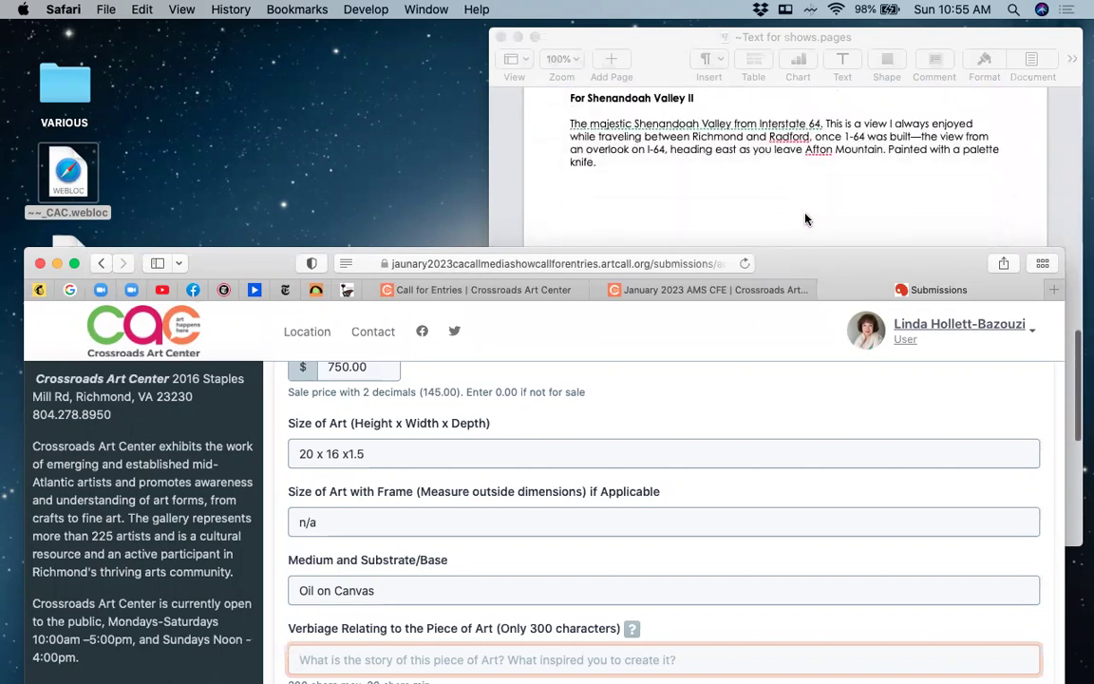
scroll(805, 219, "up", 1)
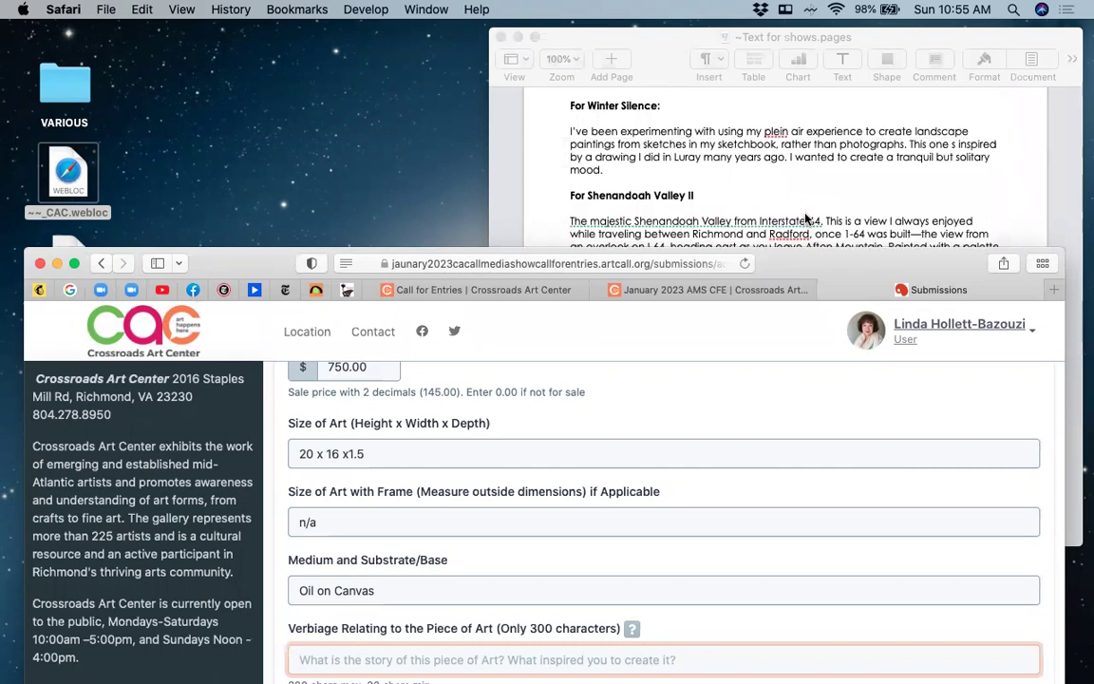
scroll(806, 218, "down", 2)
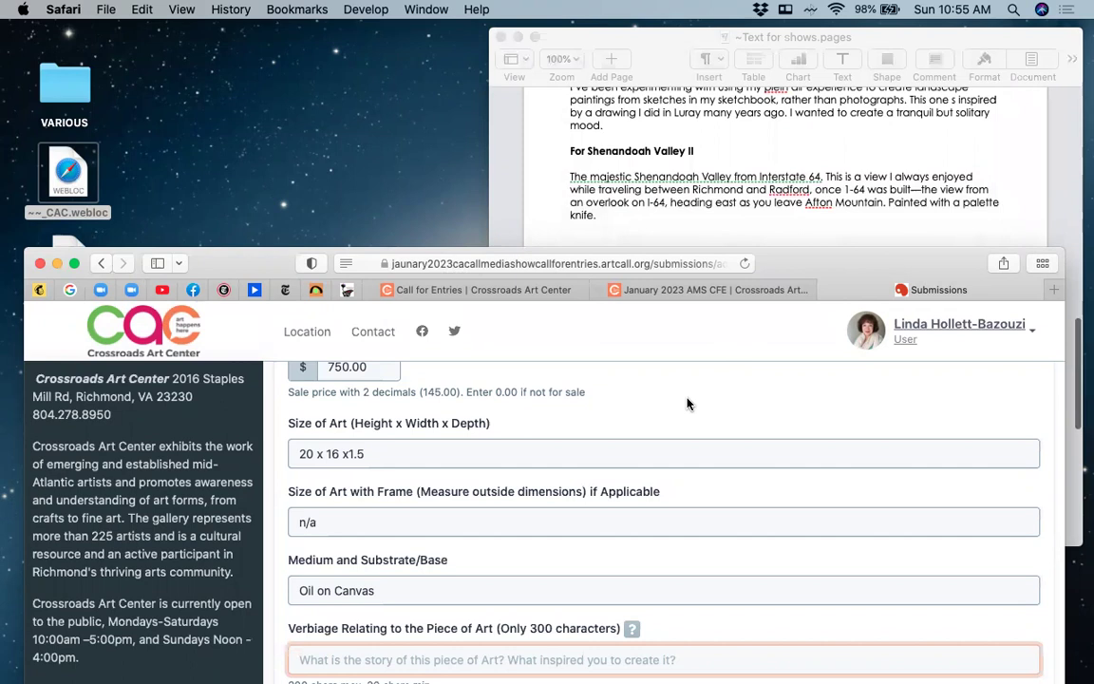
scroll(687, 403, "down", 3)
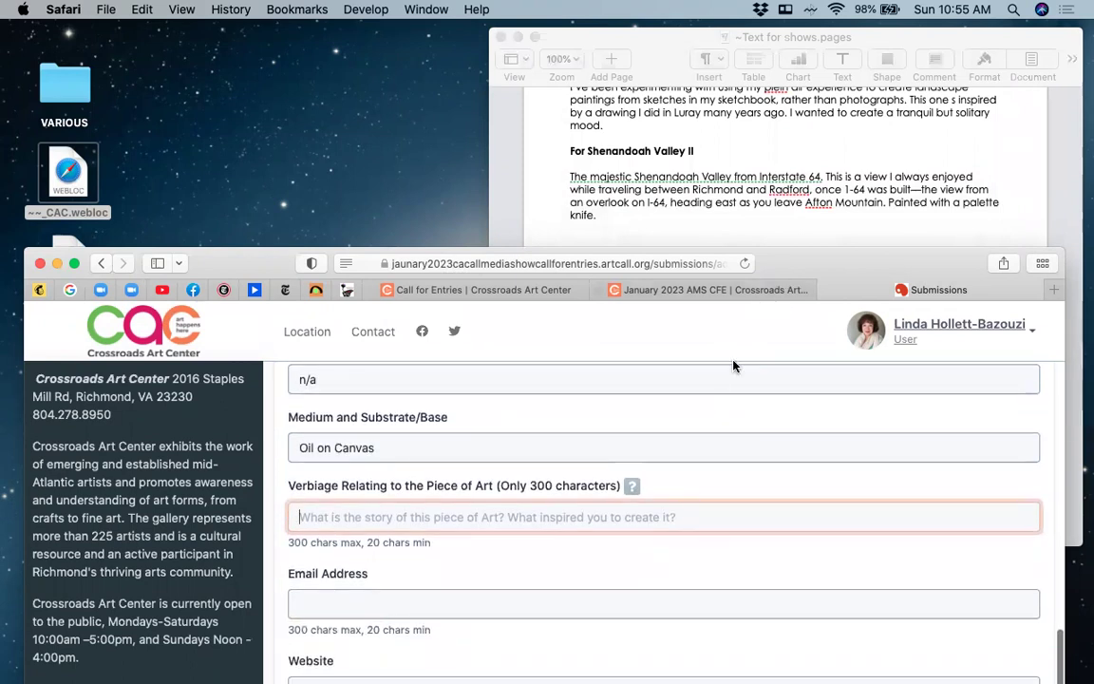
scroll(535, 493, "down", 1)
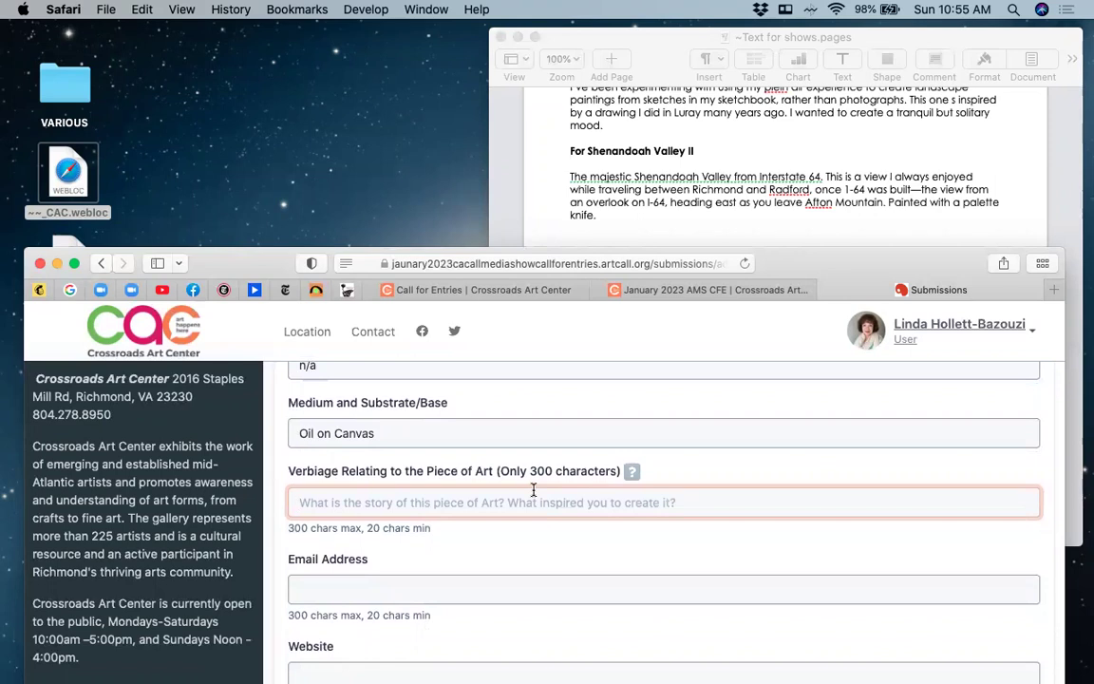
Switch to Pages, select the paragraph under "For Winter Silence" and check its character count against the 300-character limit
left_click(788, 231)
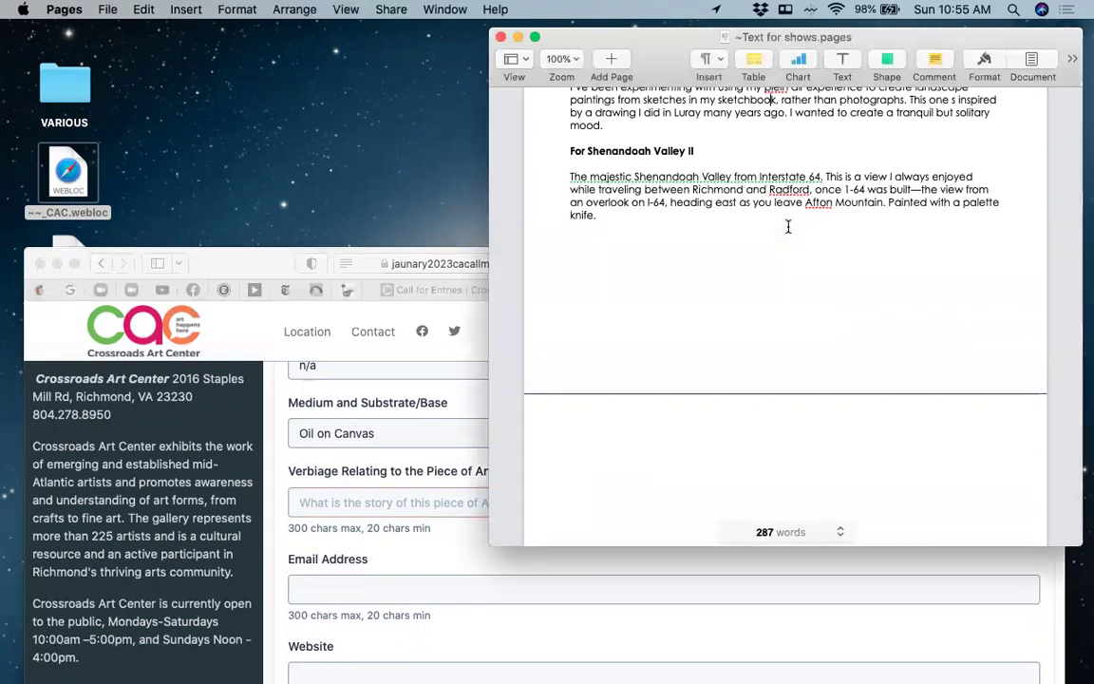
scroll(759, 272, "down", 3)
scroll(759, 273, "up", 1)
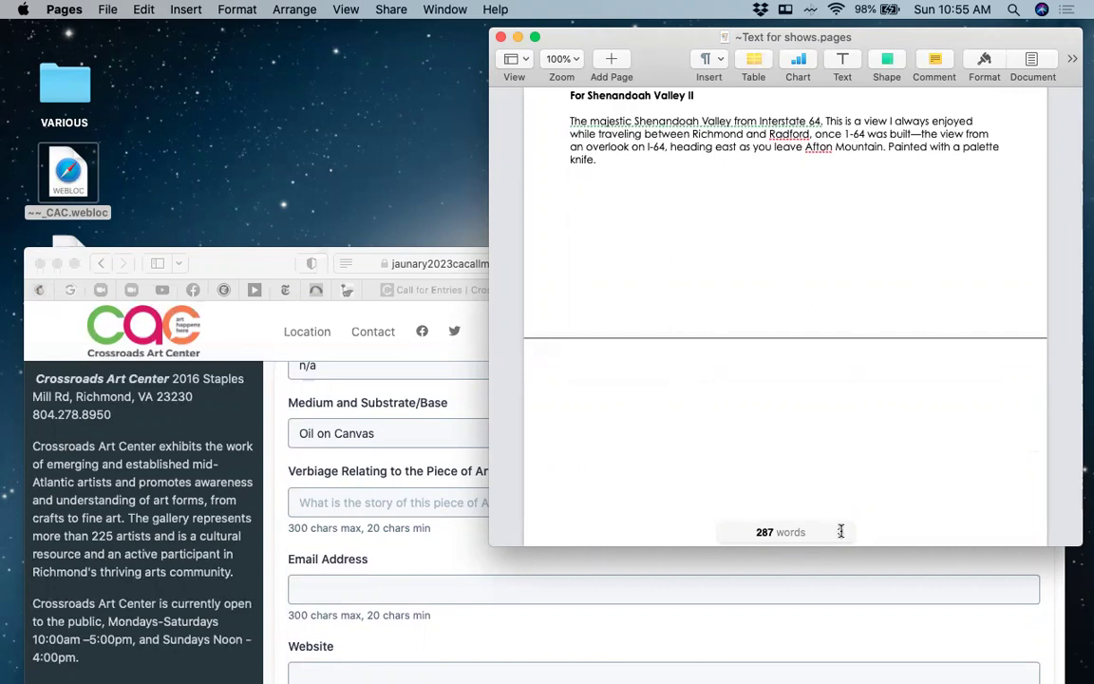
left_click(774, 531)
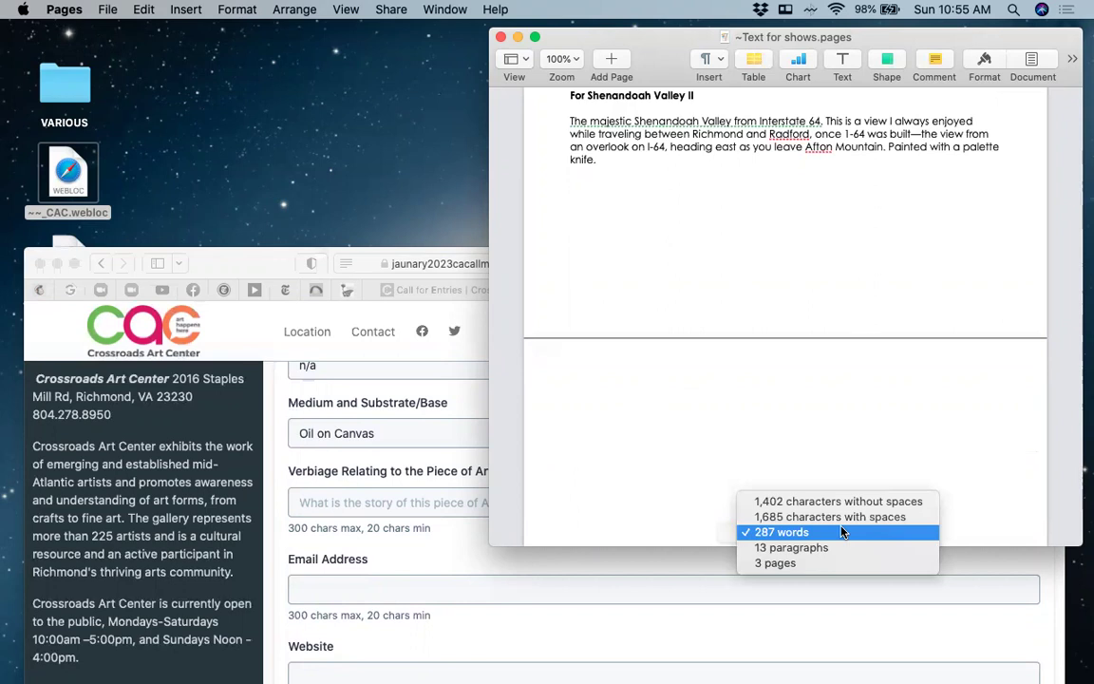
left_click(817, 416)
scroll(803, 342, "up", 5)
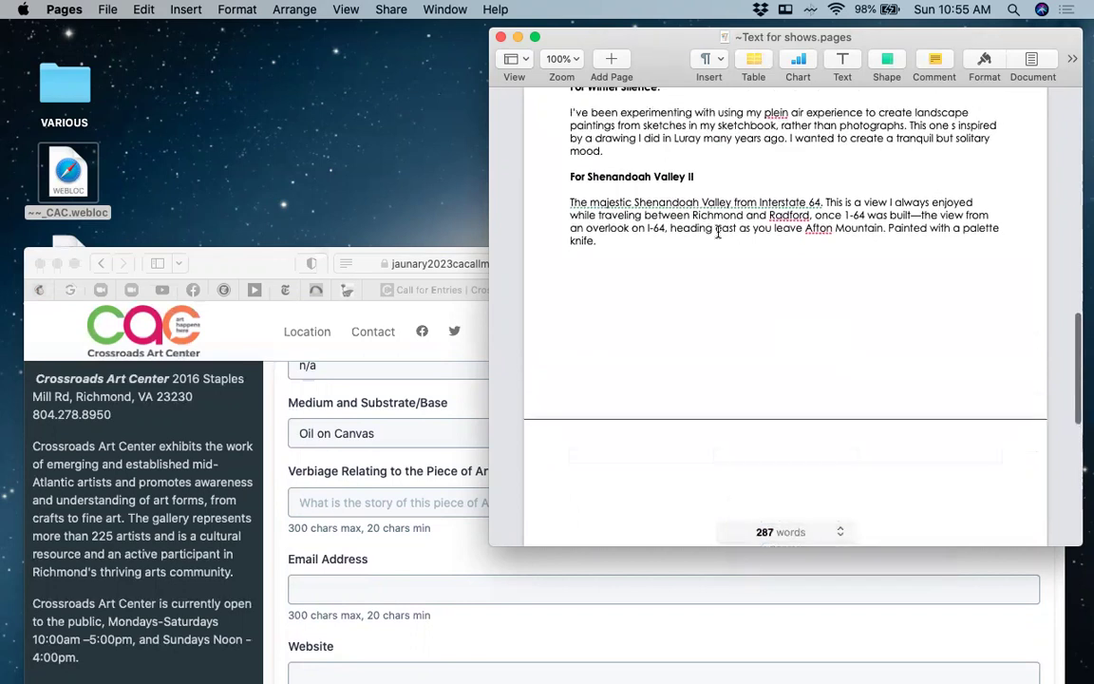
left_click_drag(569, 112, 613, 150)
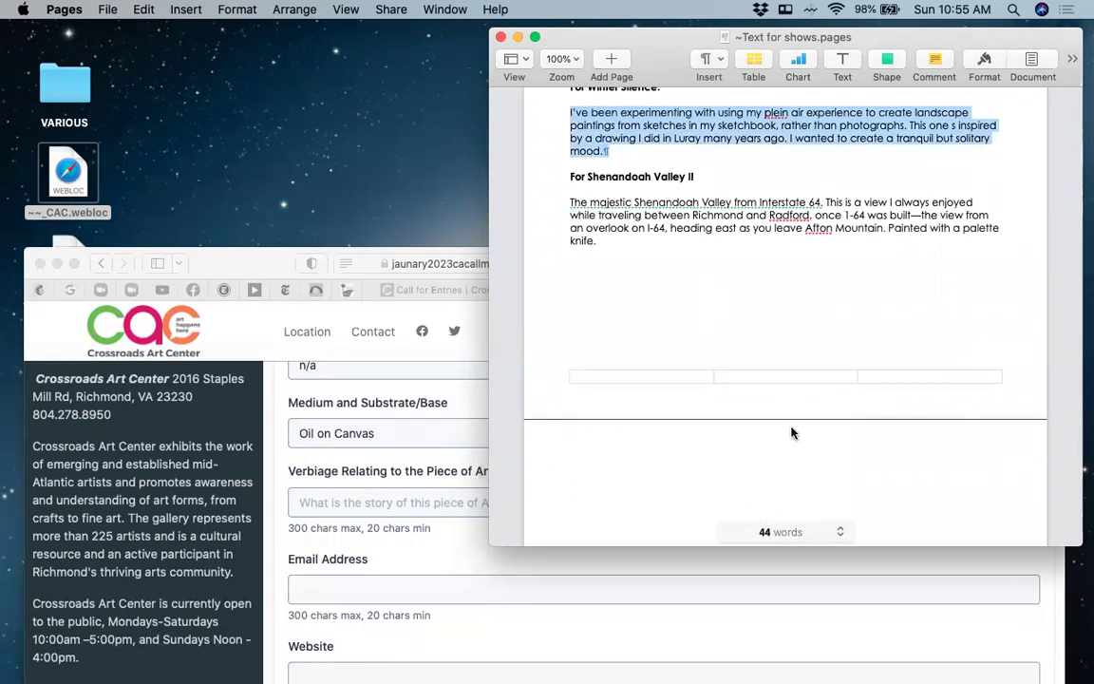
left_click(840, 533)
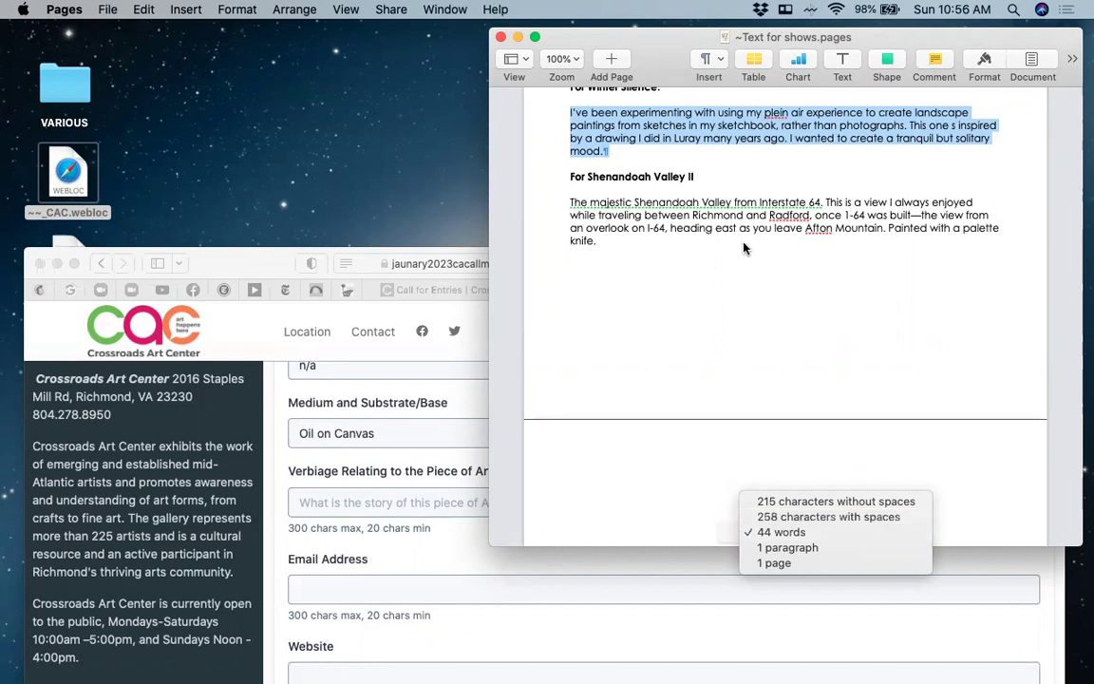
left_click(674, 149)
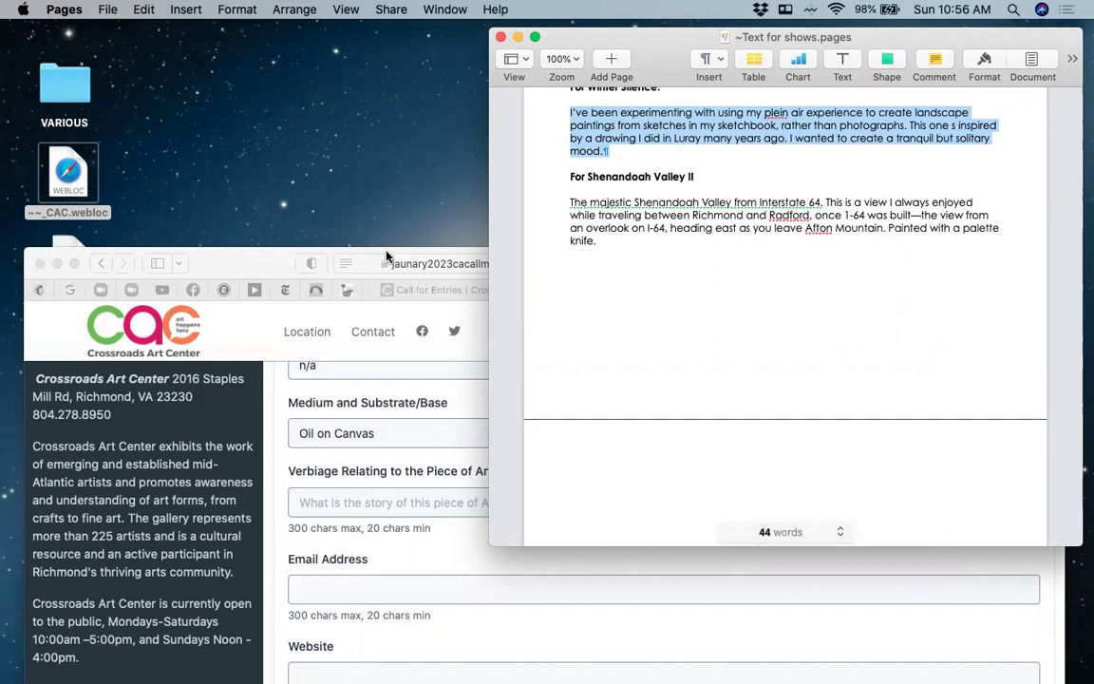
Back in Safari, paste the Winter Silence paragraph as the artwork's verbiage and correct "This one s" to "This one is"
double_click(238, 255)
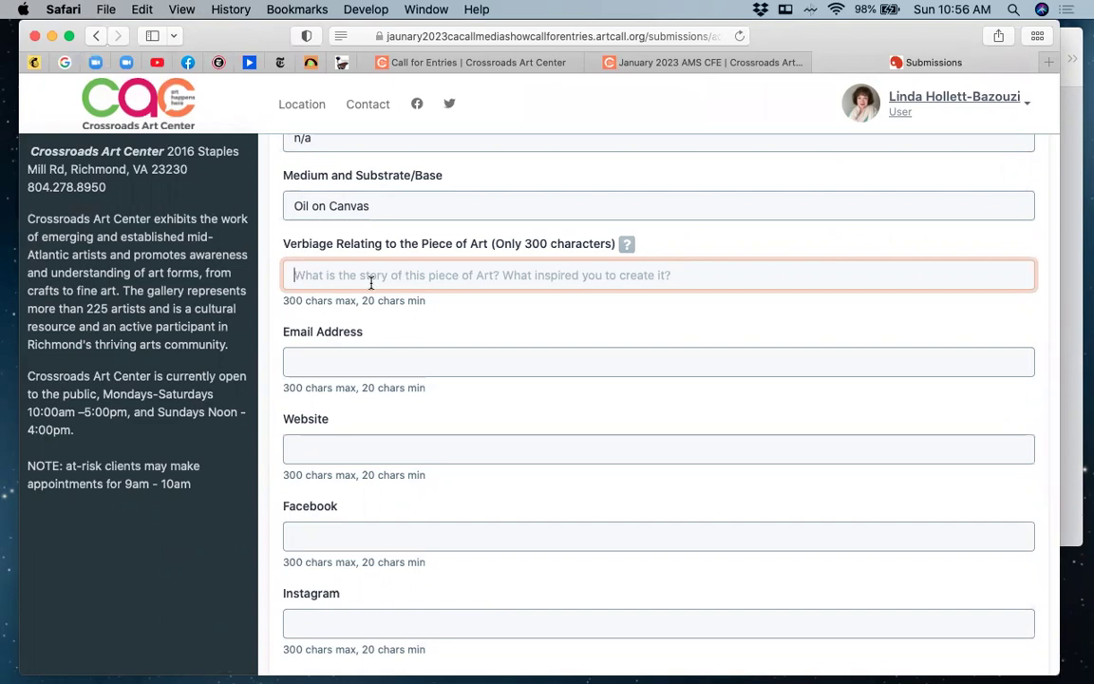
key("super+v")
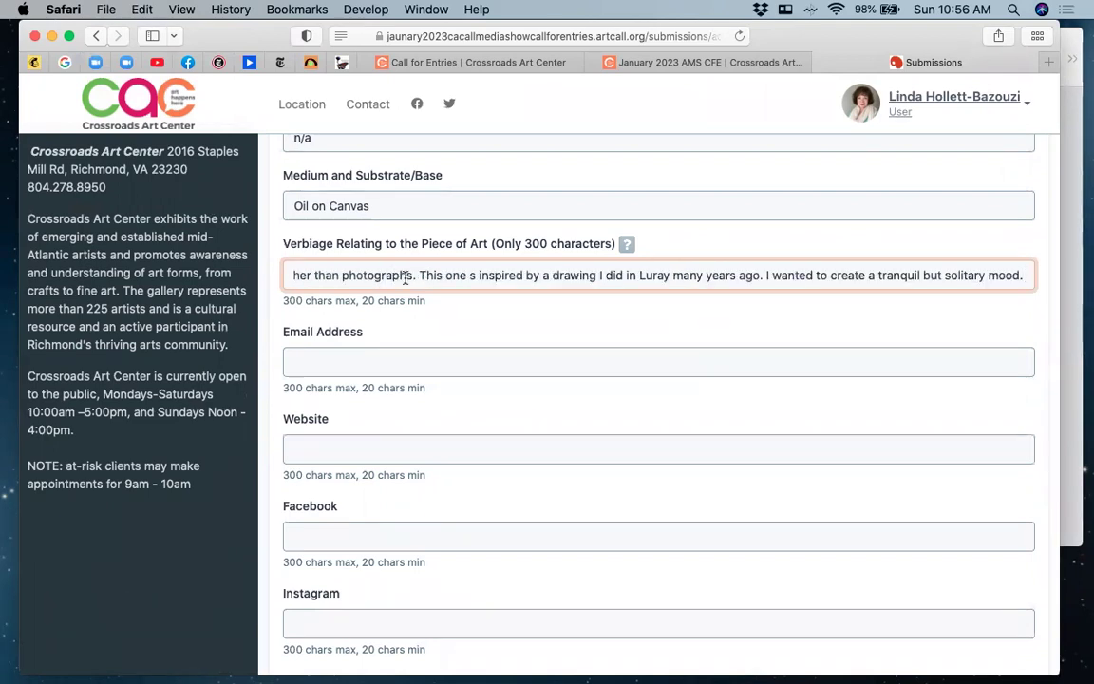
mouse_move(365, 275)
left_mouse_down()
mouse_move(276, 272)
mouse_move(438, 276)
left_mouse_up()
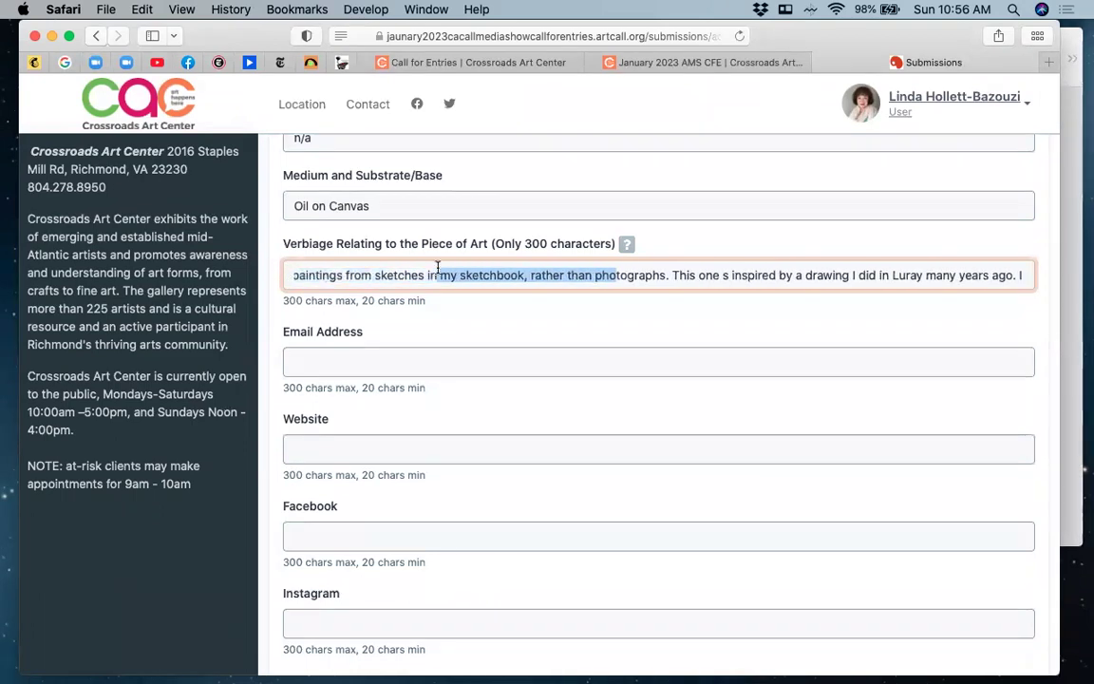
left_click(723, 274)
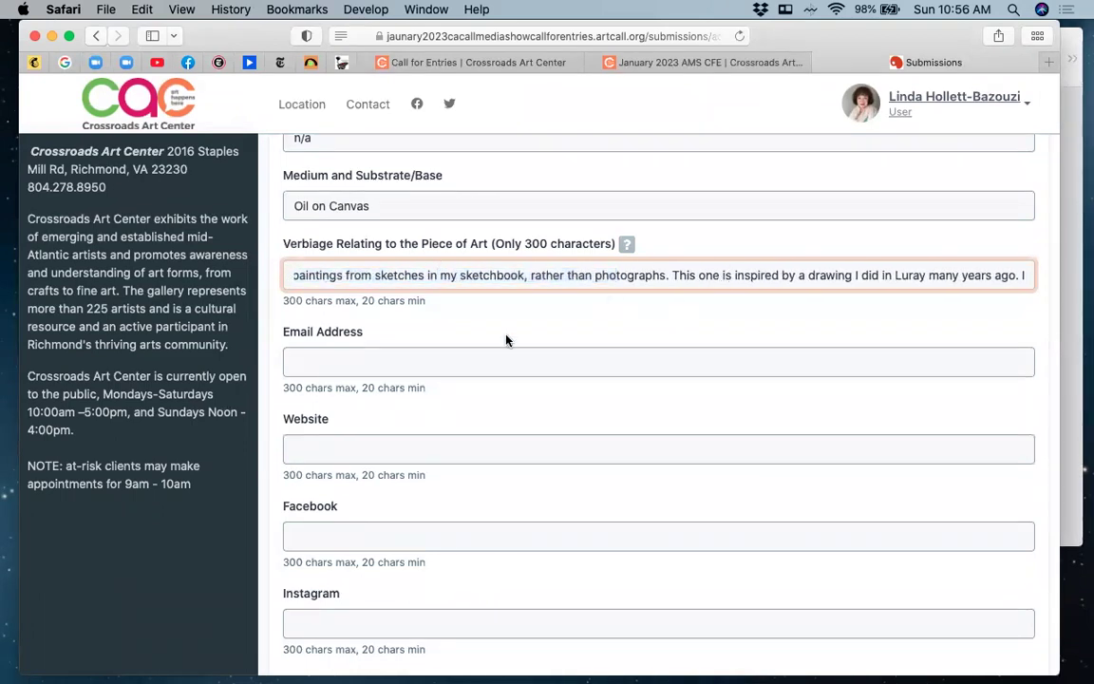
Fill in the artist's email address using the saved Verizon suggestion
left_click(432, 355)
type("ww")
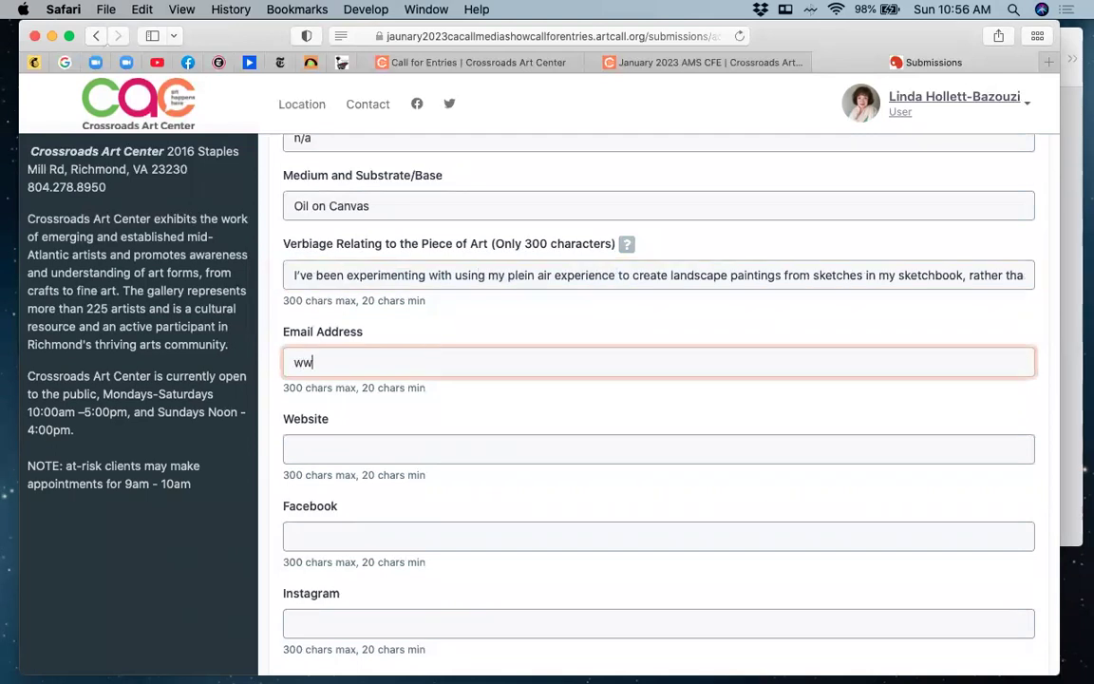
key("BackSpace")
key("BackSpace")
type("lcholl")
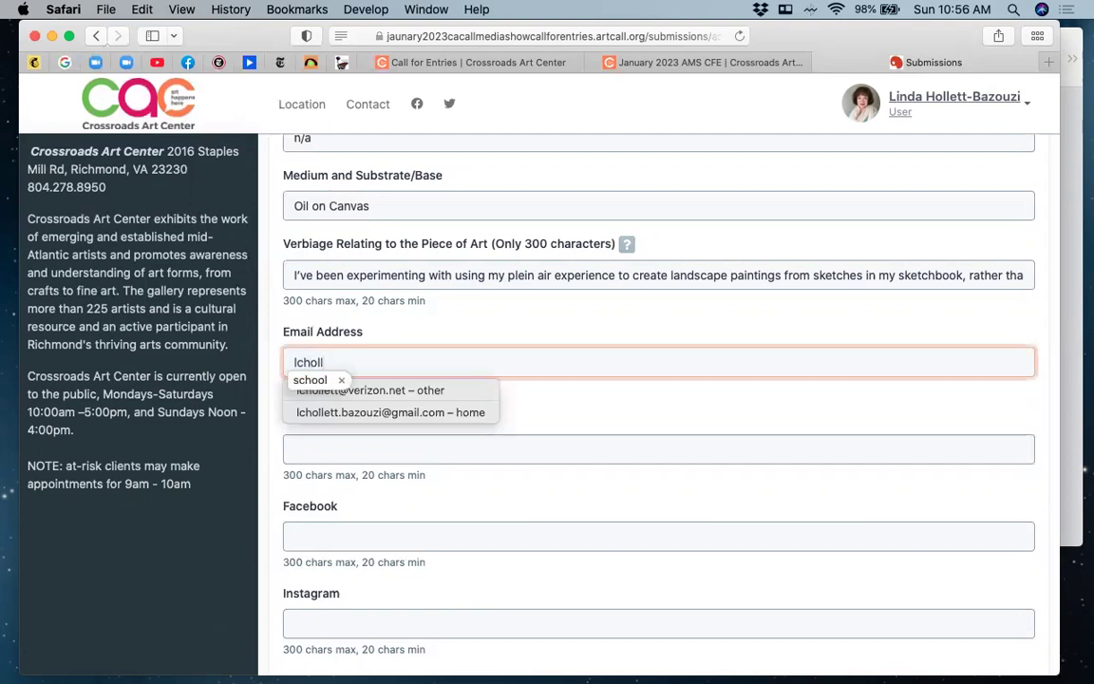
left_click(389, 390)
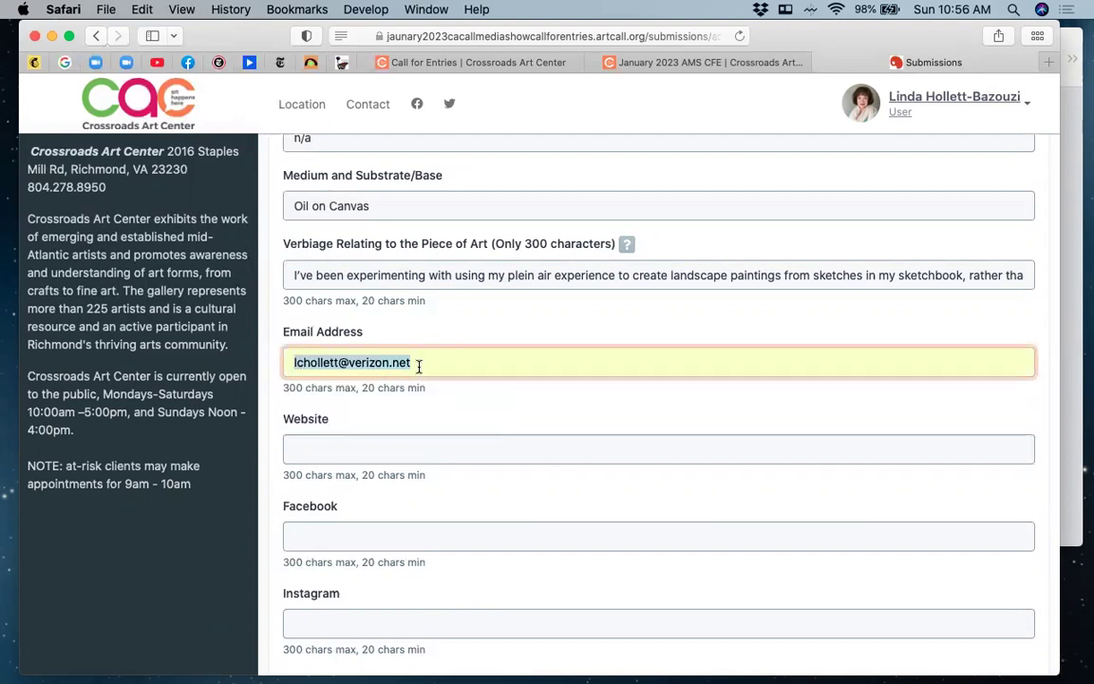
Enter the artist's personal website address in the Website field
left_click(359, 451)
type("ww")
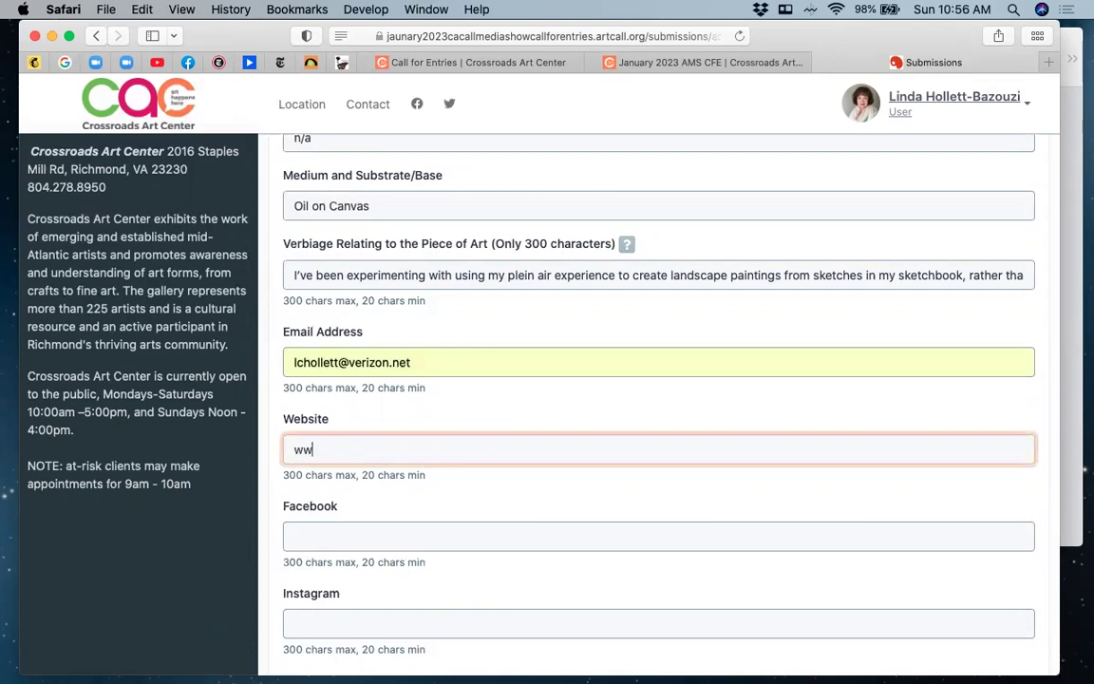
type(".holle")
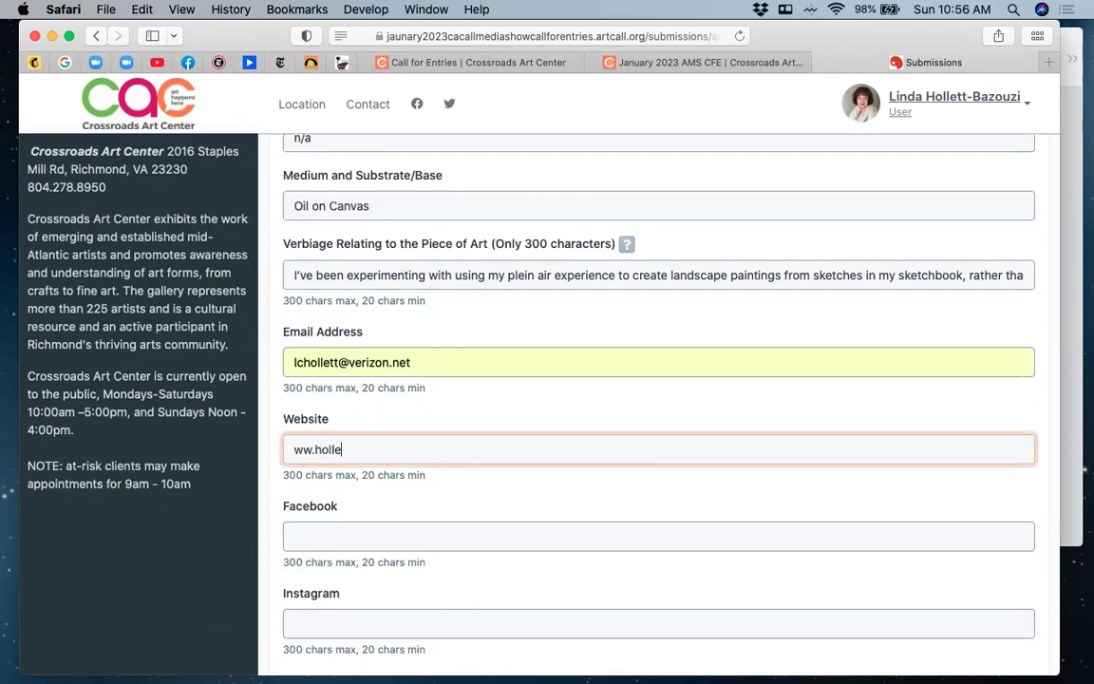
key("BackSpace")
key("BackSpace")
key("BackSpace")
key("BackSpace")
key("BackSpace")
type("linha")
key("BackSpace")
key("BackSpace")
type("dahollett.net")
scroll(372, 508, "down", 3)
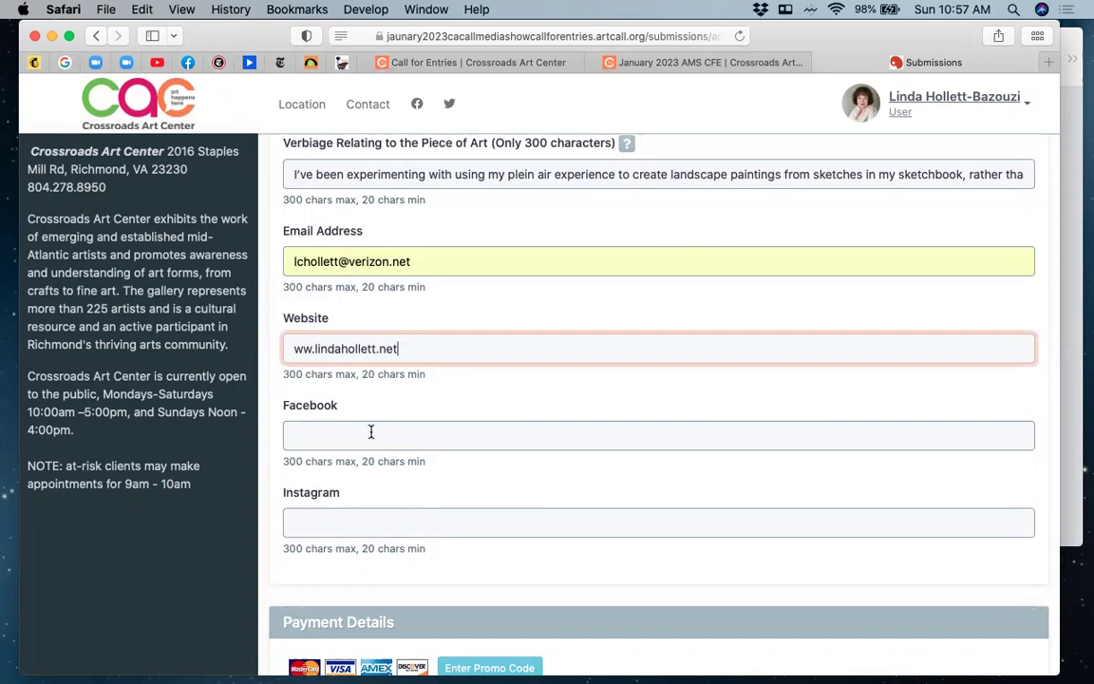
Choose the $9.00 January 2023 CFE Old Gallery Member fee and opt to change the payment card
scroll(372, 432, "down", 2)
scroll(371, 432, "down", 3)
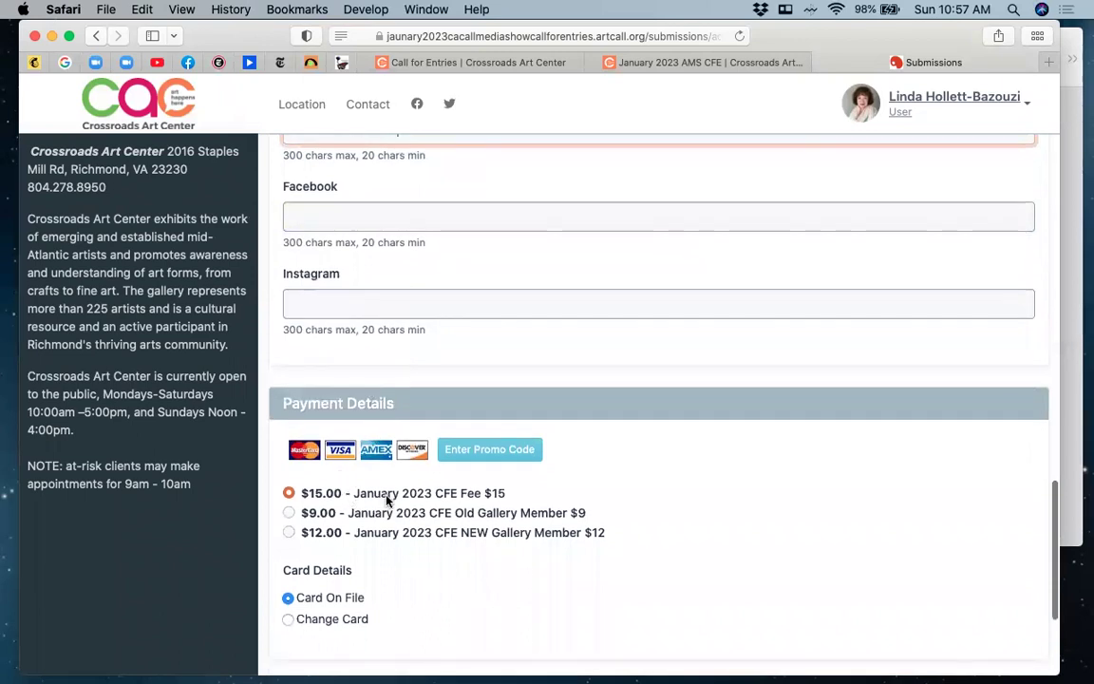
scroll(387, 501, "down", 1)
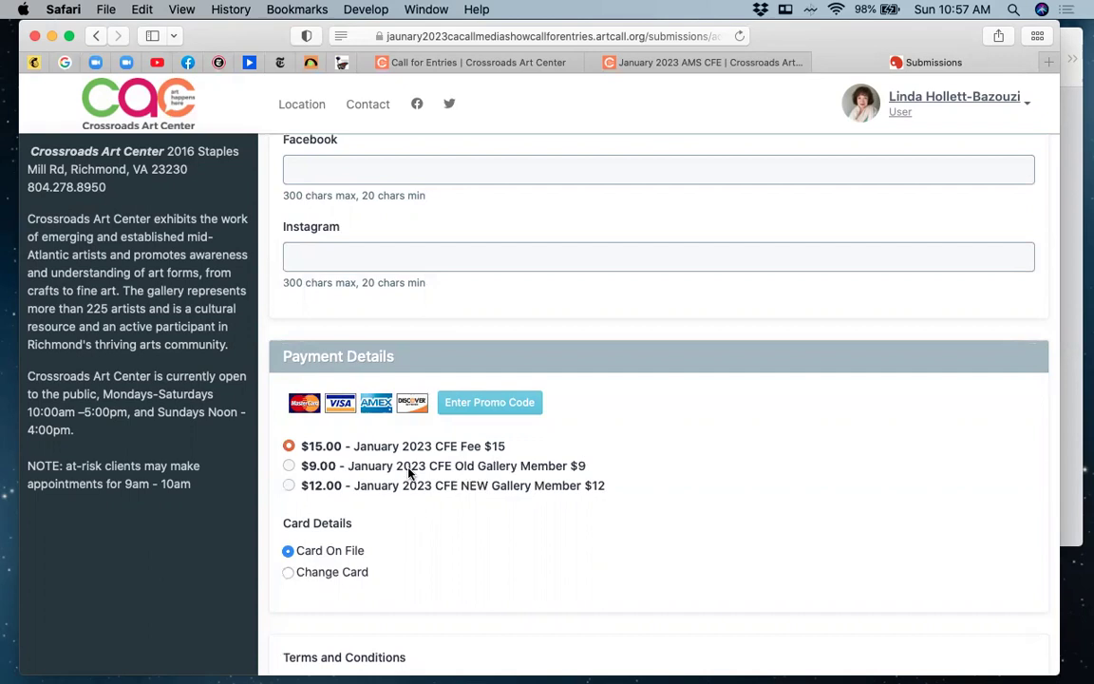
left_click(289, 466)
left_click(289, 573)
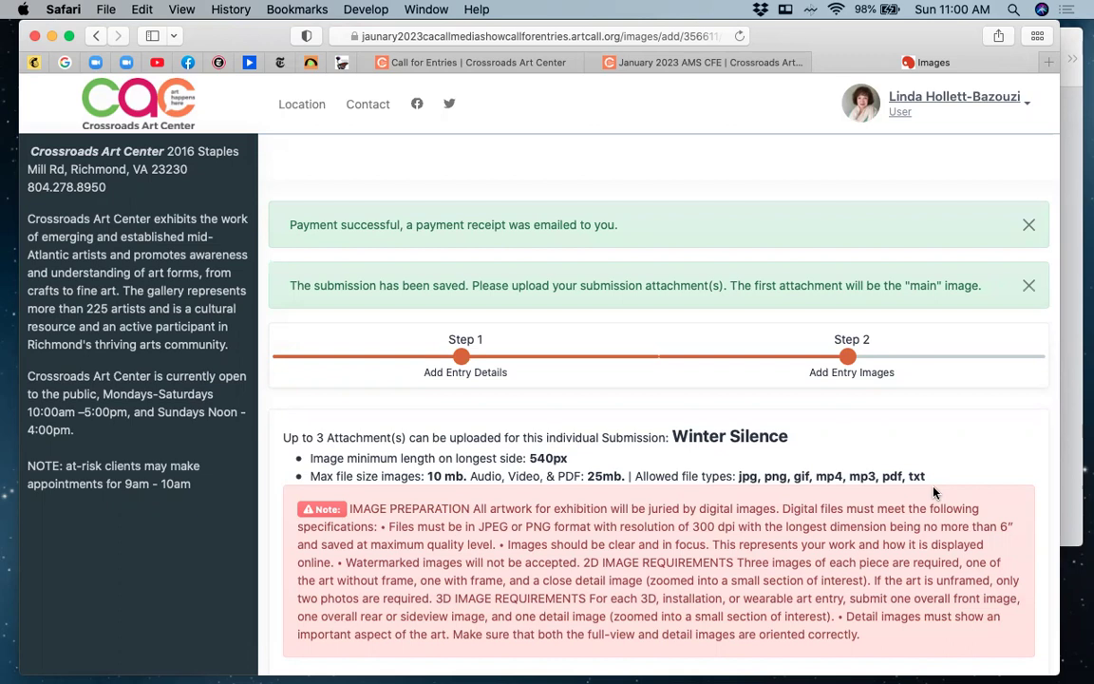
Review the attachment limits and image preparation requirements for the Winter Silence submission
scroll(937, 489, "down", 1)
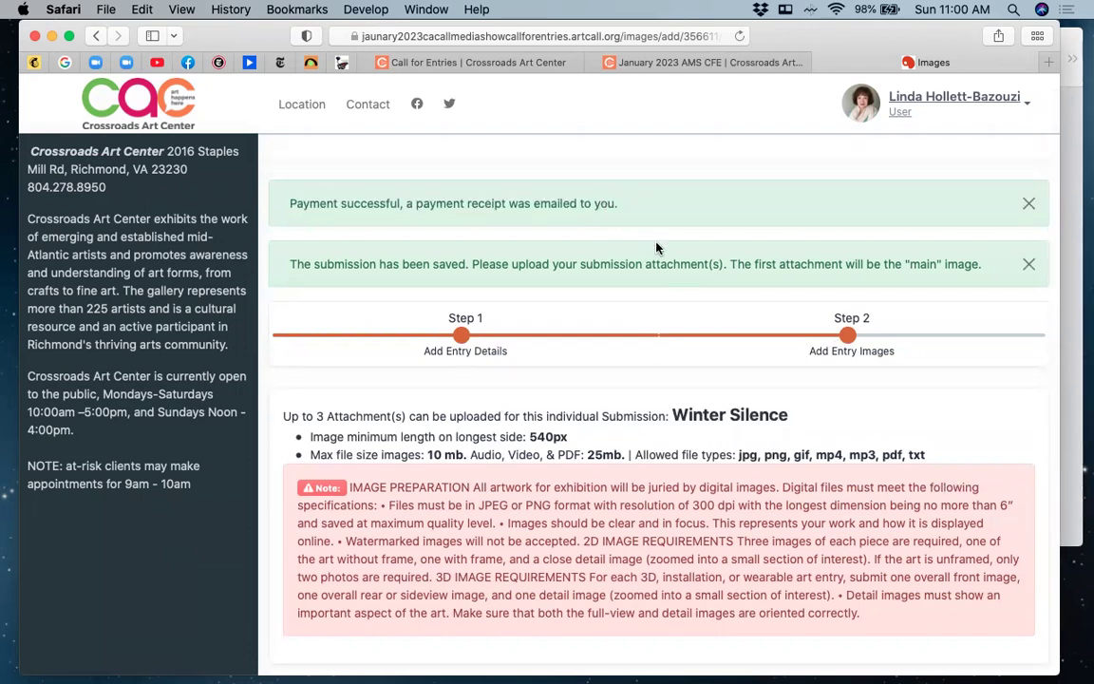
scroll(656, 280, "down", 3)
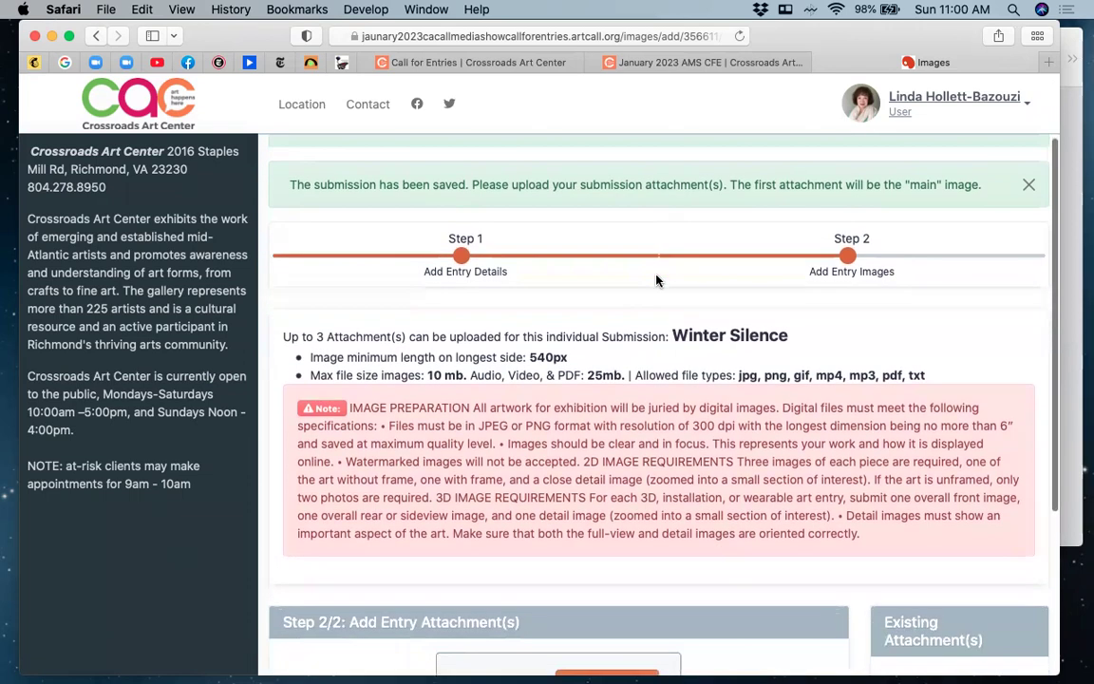
scroll(656, 280, "up", 2)
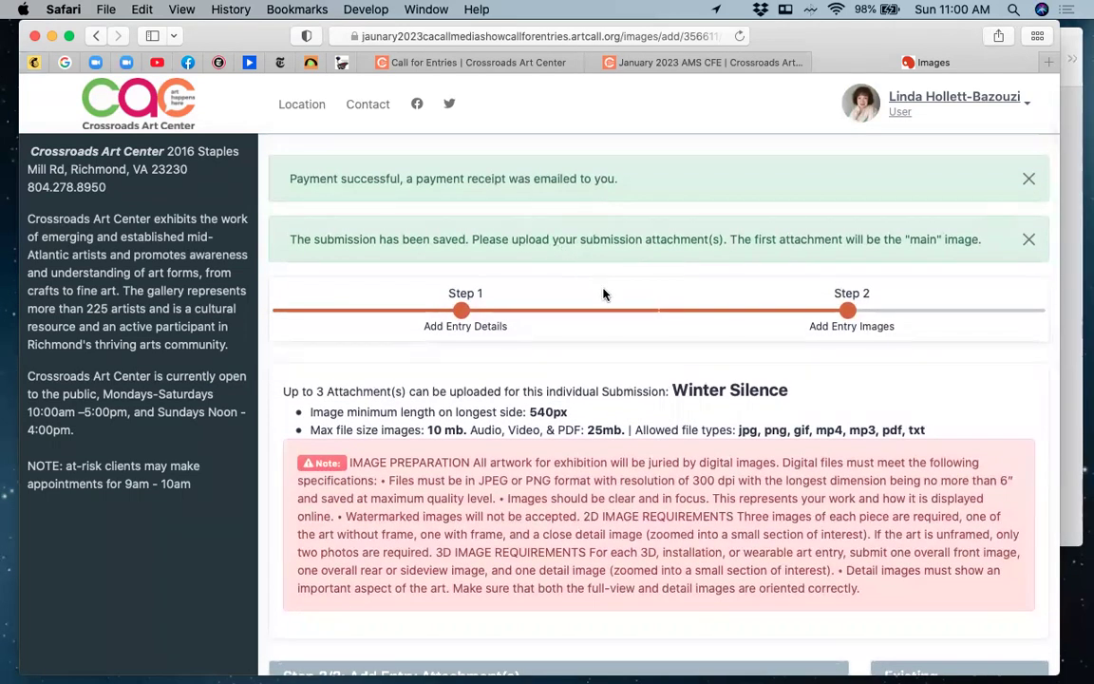
scroll(608, 299, "down", 2)
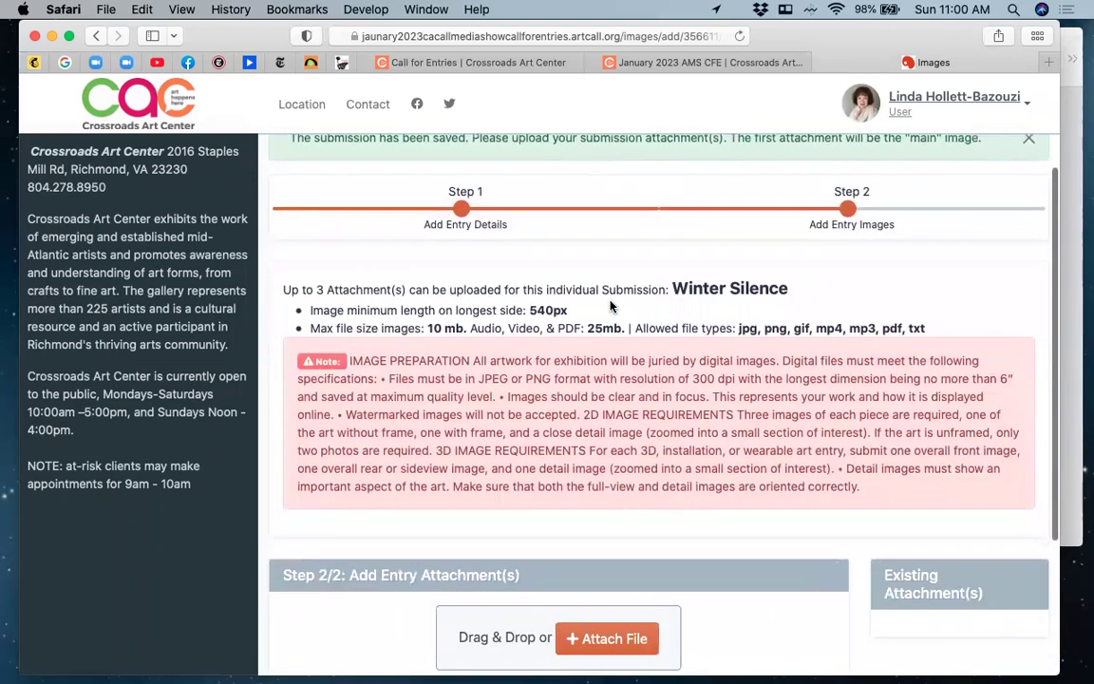
scroll(611, 304, "down", 1)
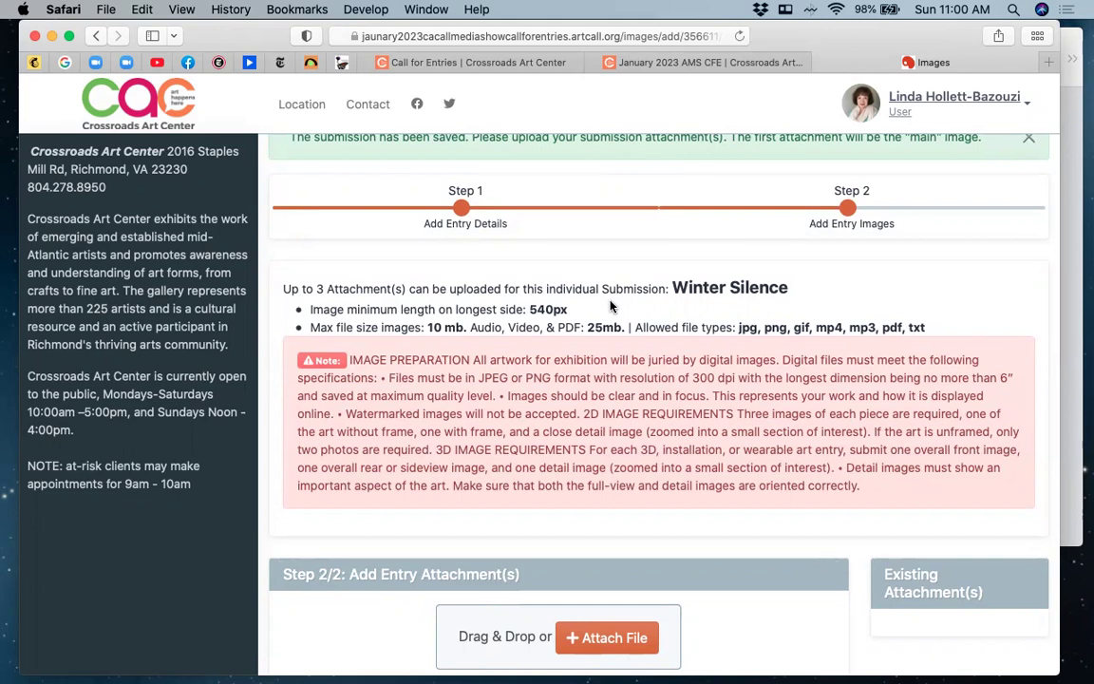
scroll(611, 306, "down", 5)
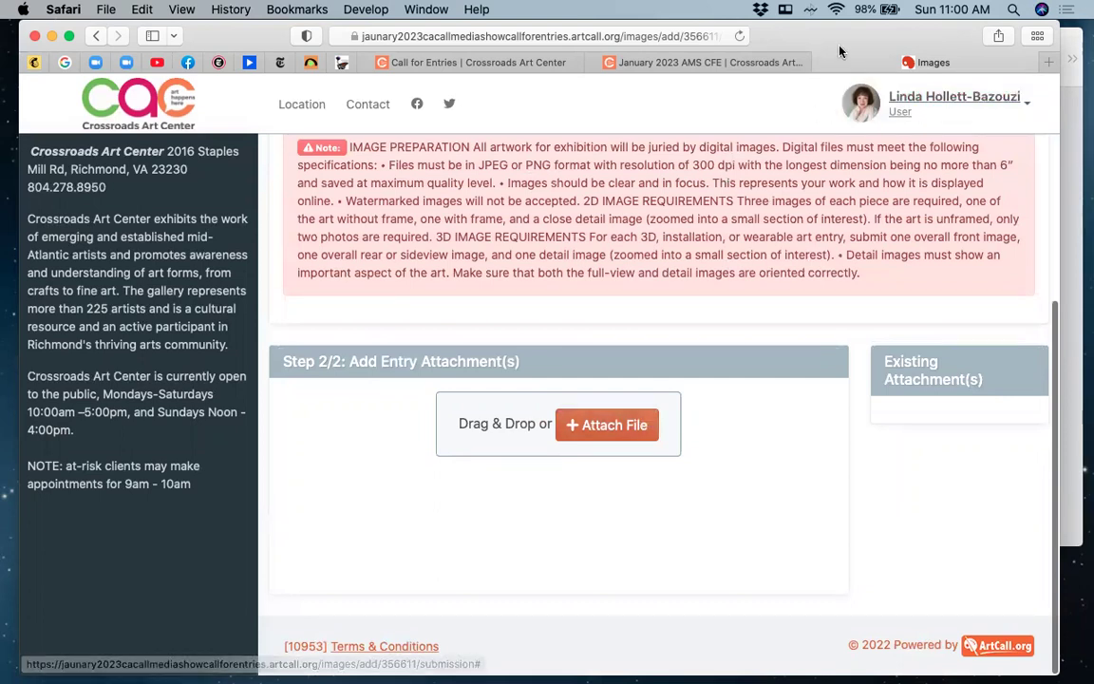
Open the CAC Jan 2023 desktop folder in Finder, arrange it with the Safari upload page, and widen the file column to show longer names
left_click_drag(756, 40, 782, 257)
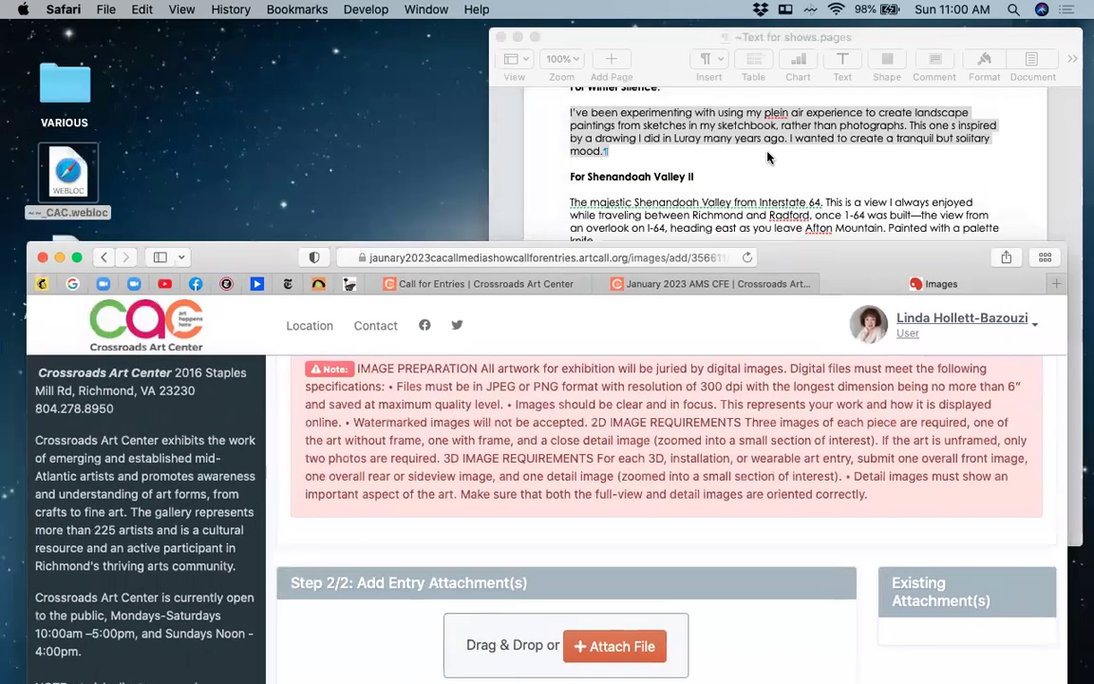
left_click_drag(697, 76, 902, 289)
left_click(992, 167)
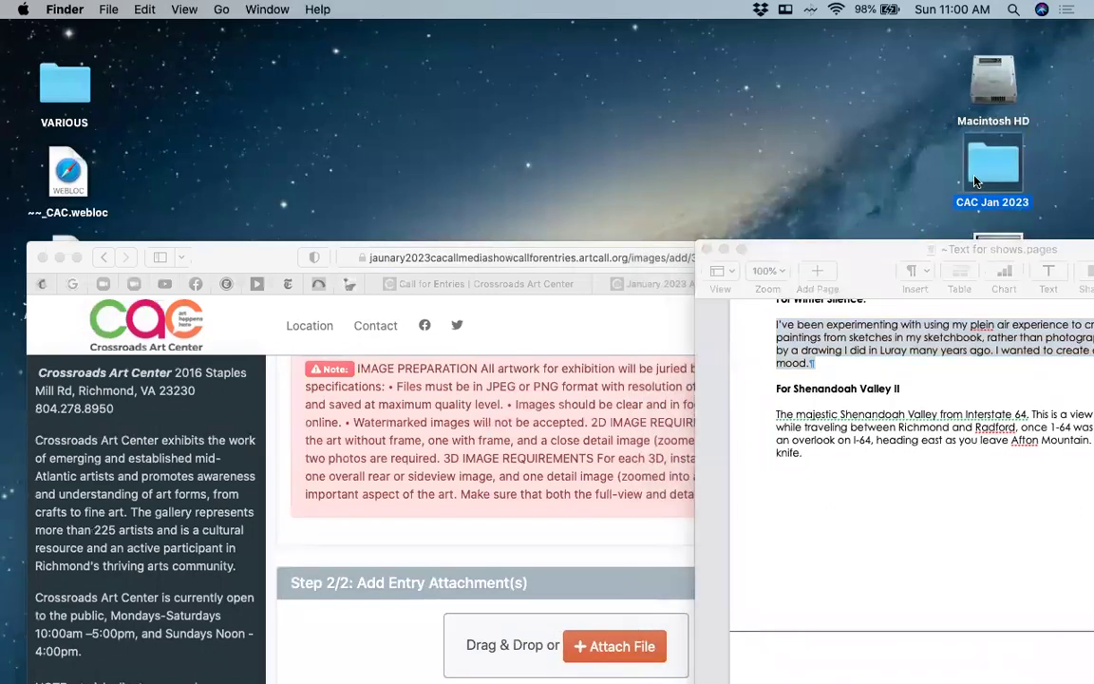
double_click(975, 180)
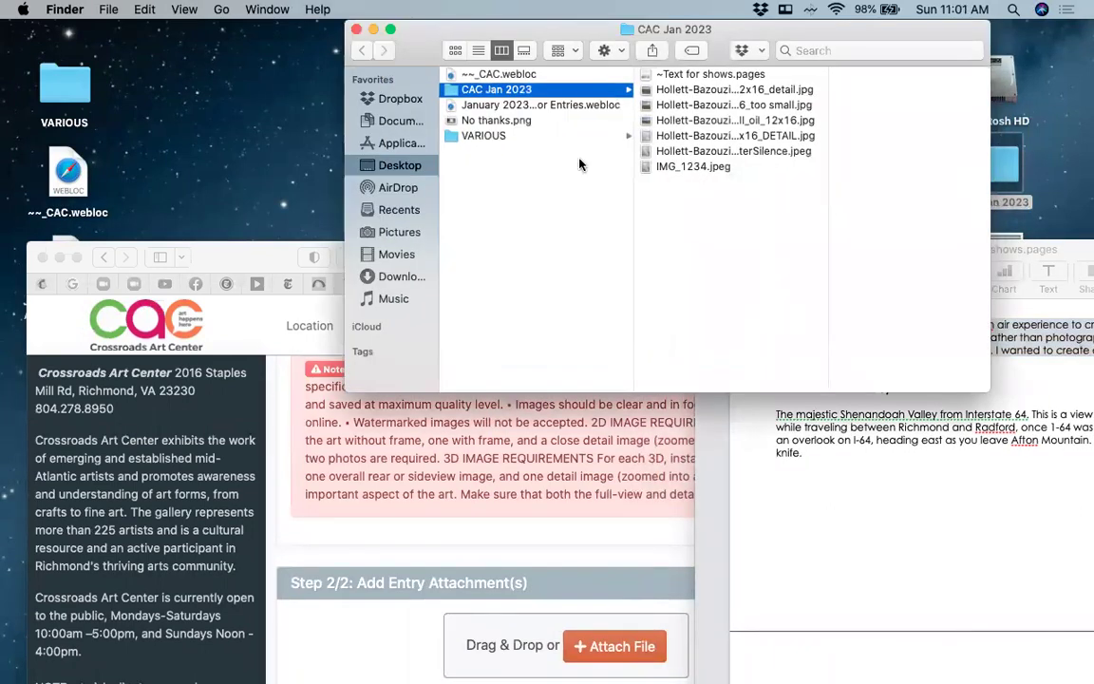
double_click(270, 255)
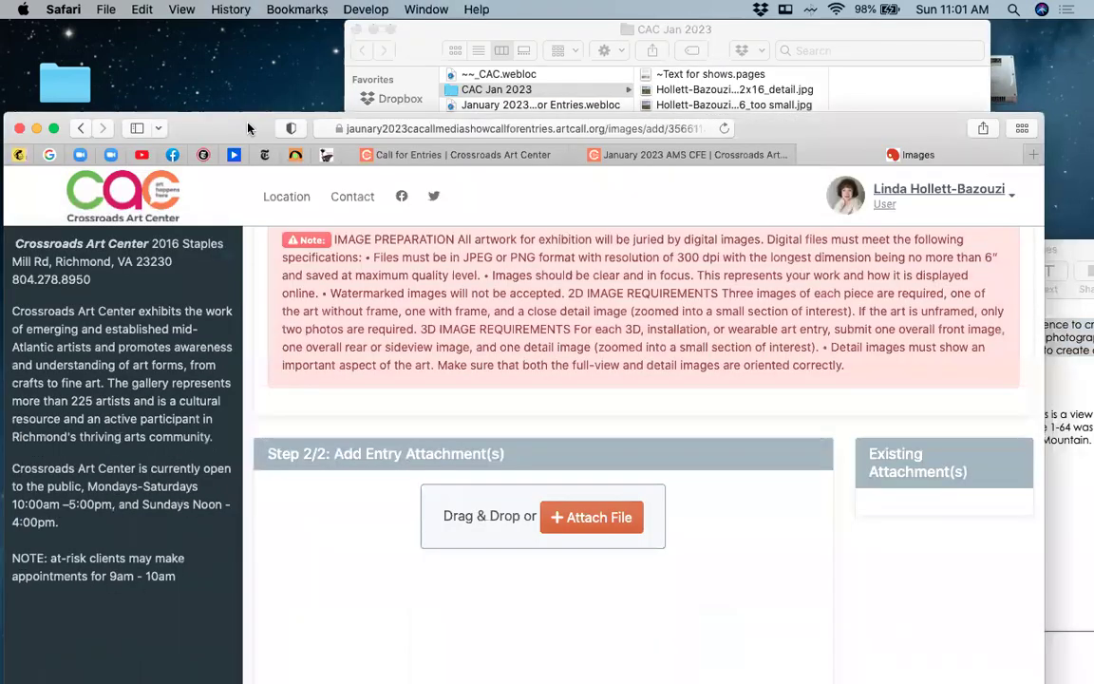
left_click(679, 36)
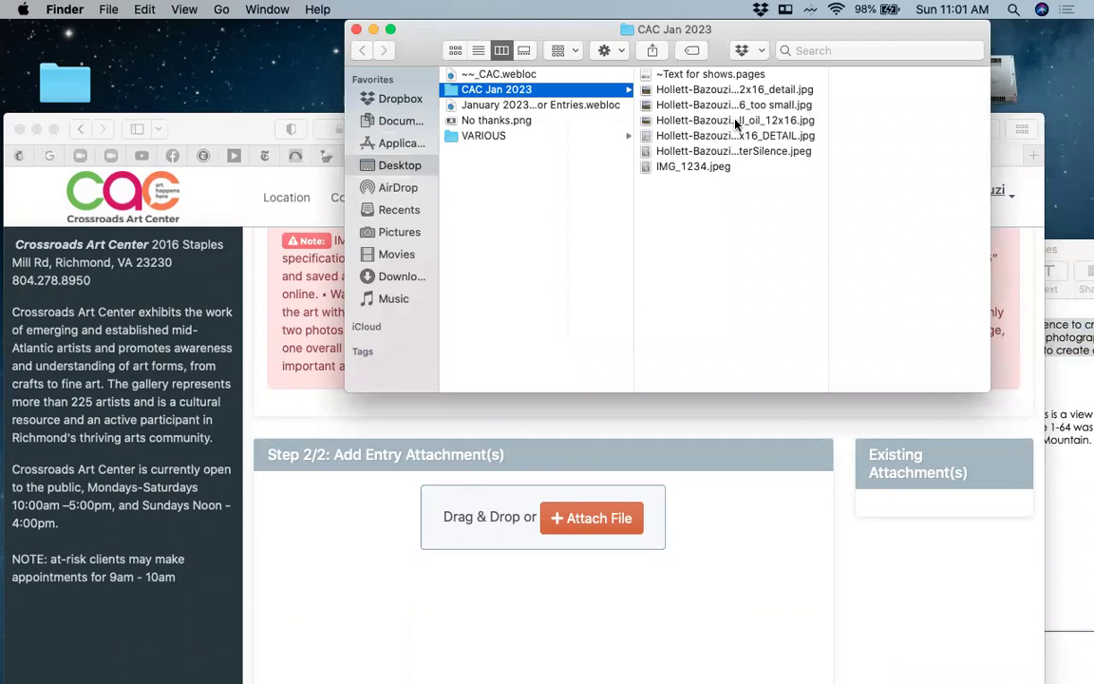
left_click_drag(827, 135, 945, 139)
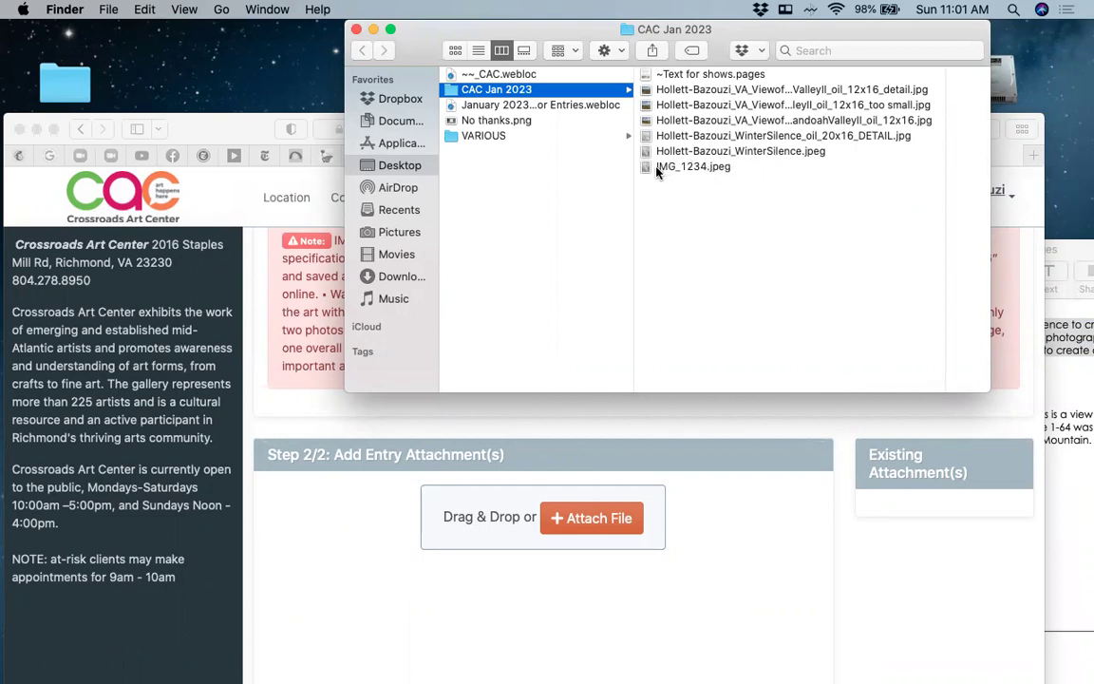
Upload IMG_1234.jpeg uncropped as the first Winter Silence attachment and dismiss the submission confirmation
left_click_drag(655, 171, 439, 518)
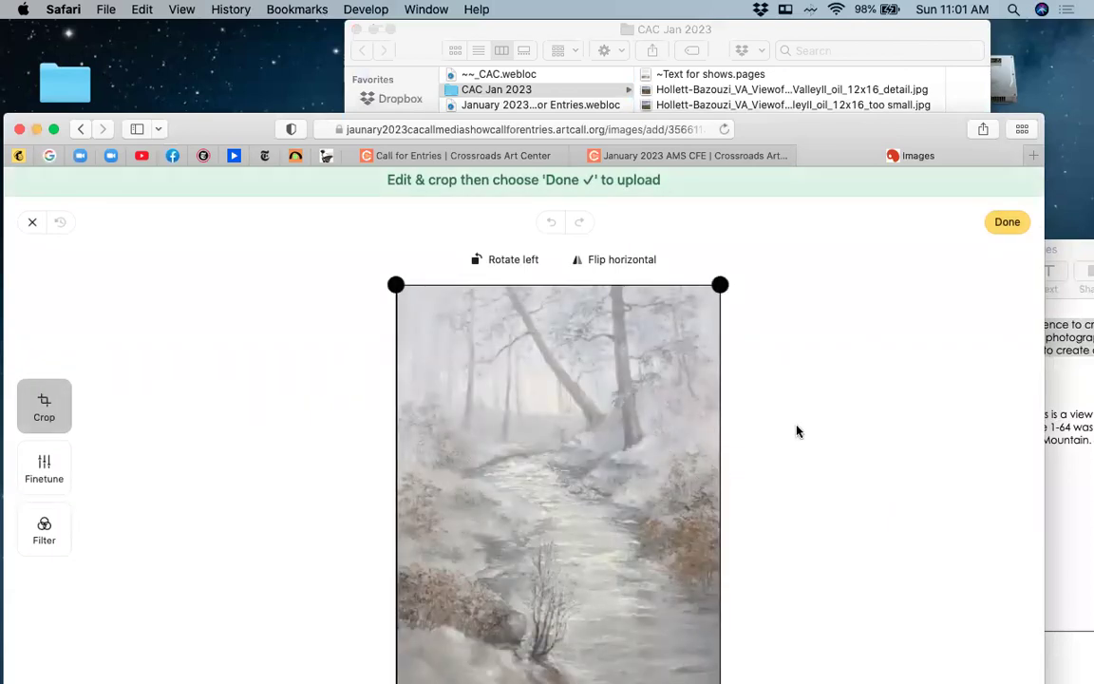
left_click(1007, 221)
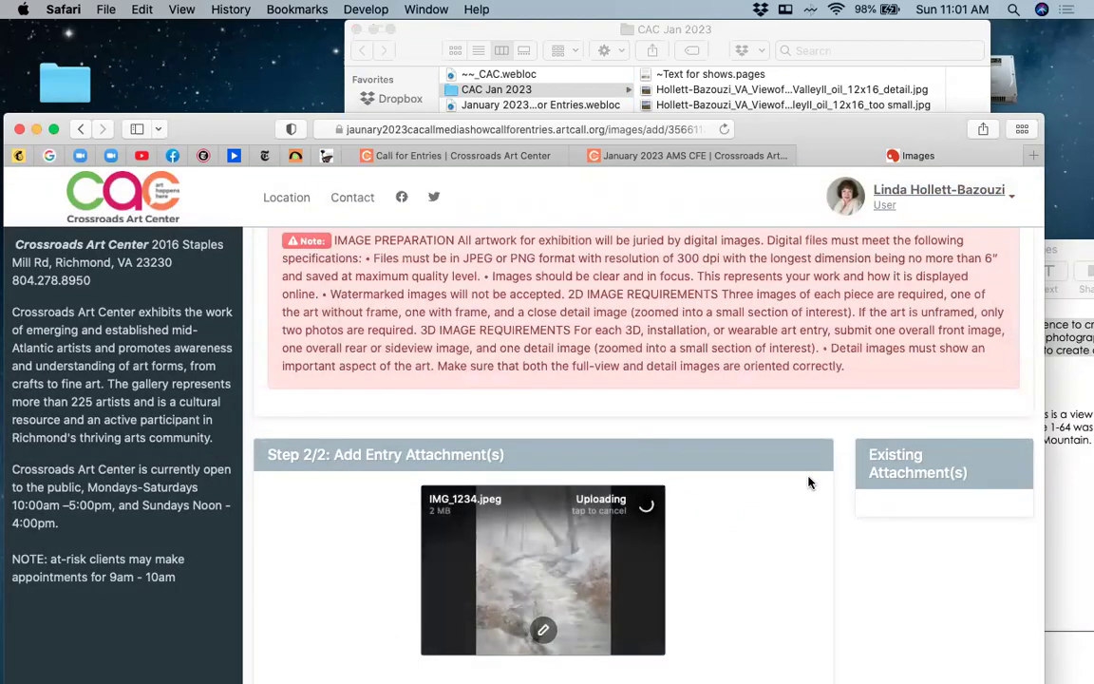
scroll(809, 483, "down", 1)
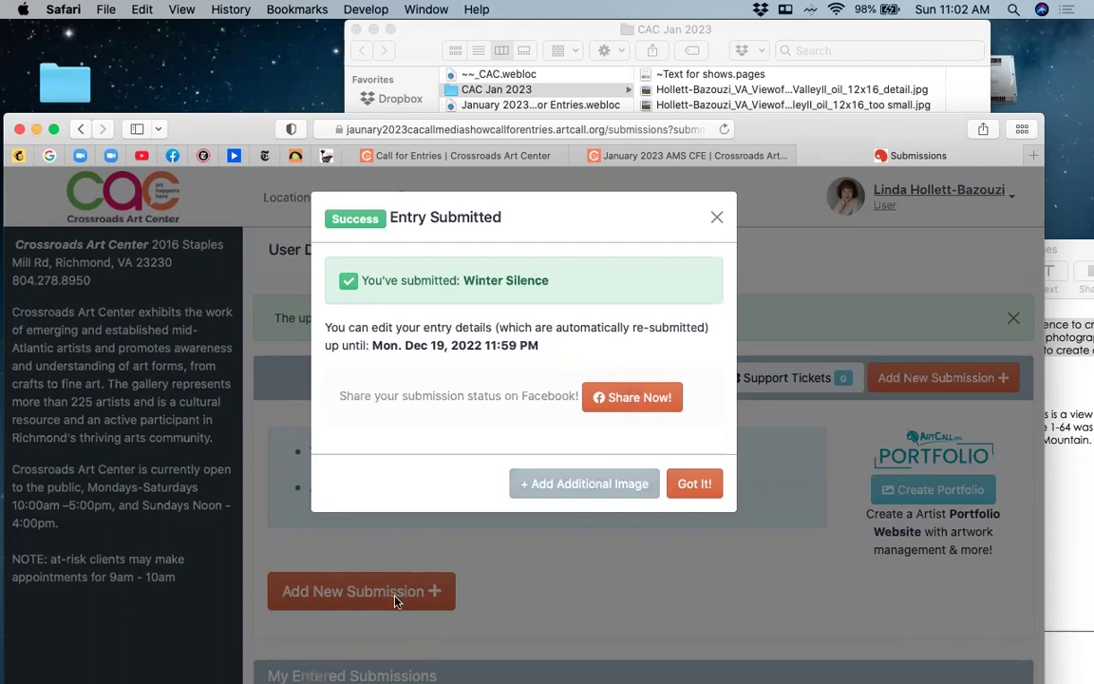
left_click(694, 483)
Start adding another attachment to the Winter Silence entry in the list of entered submissions
scroll(702, 480, "down", 5)
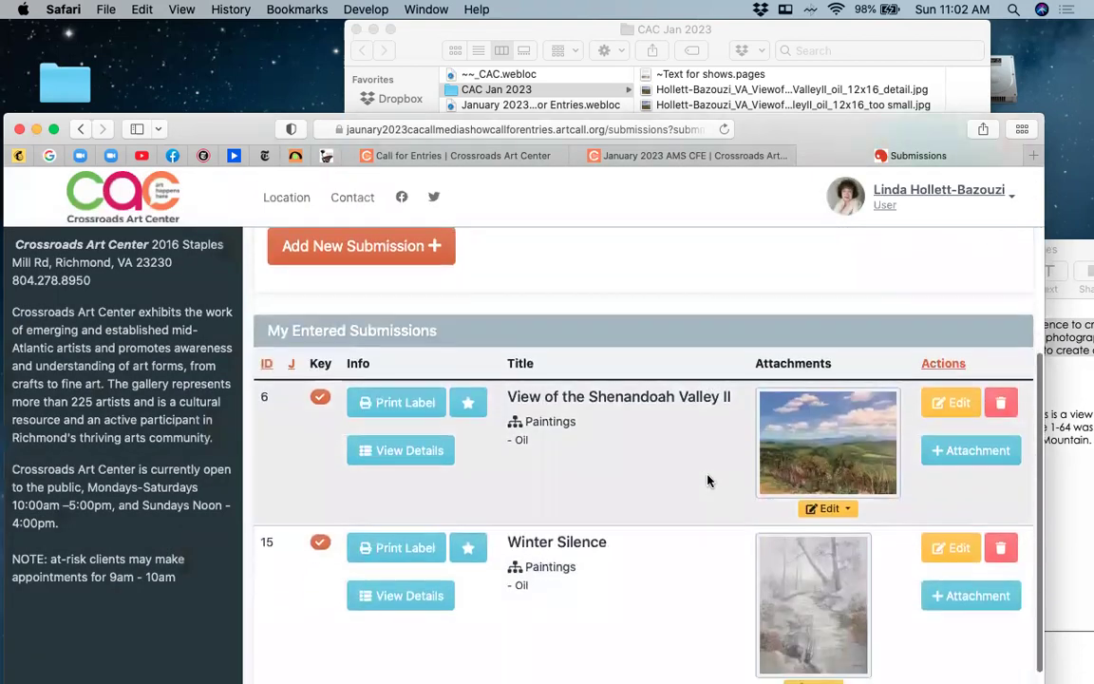
scroll(708, 480, "down", 3)
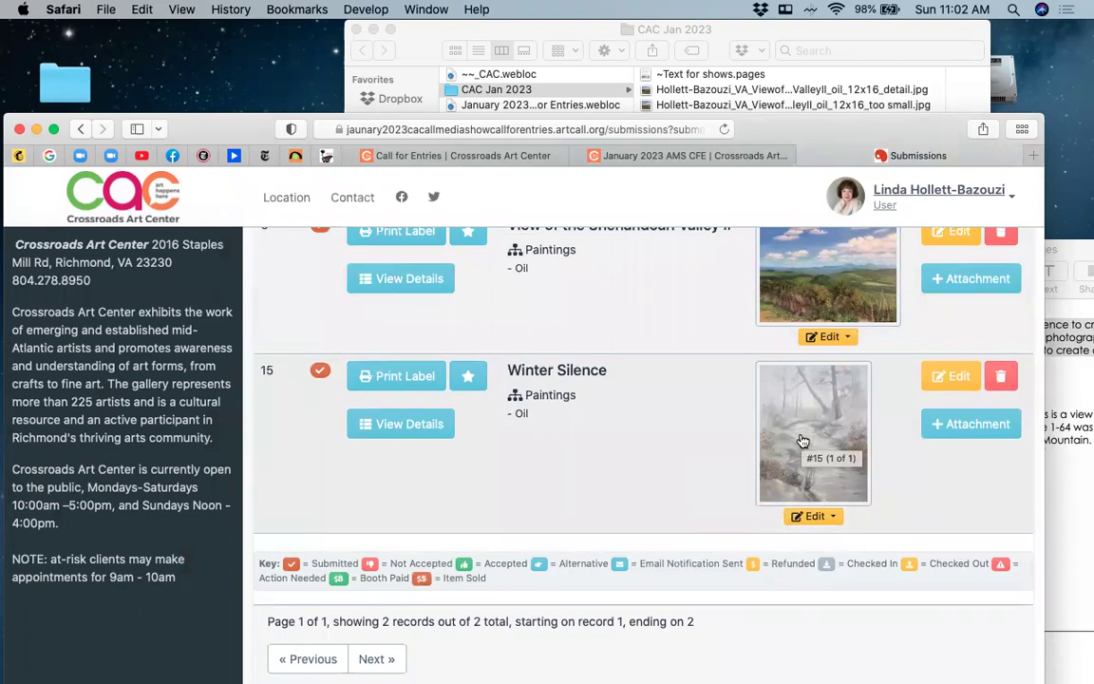
left_click(963, 428)
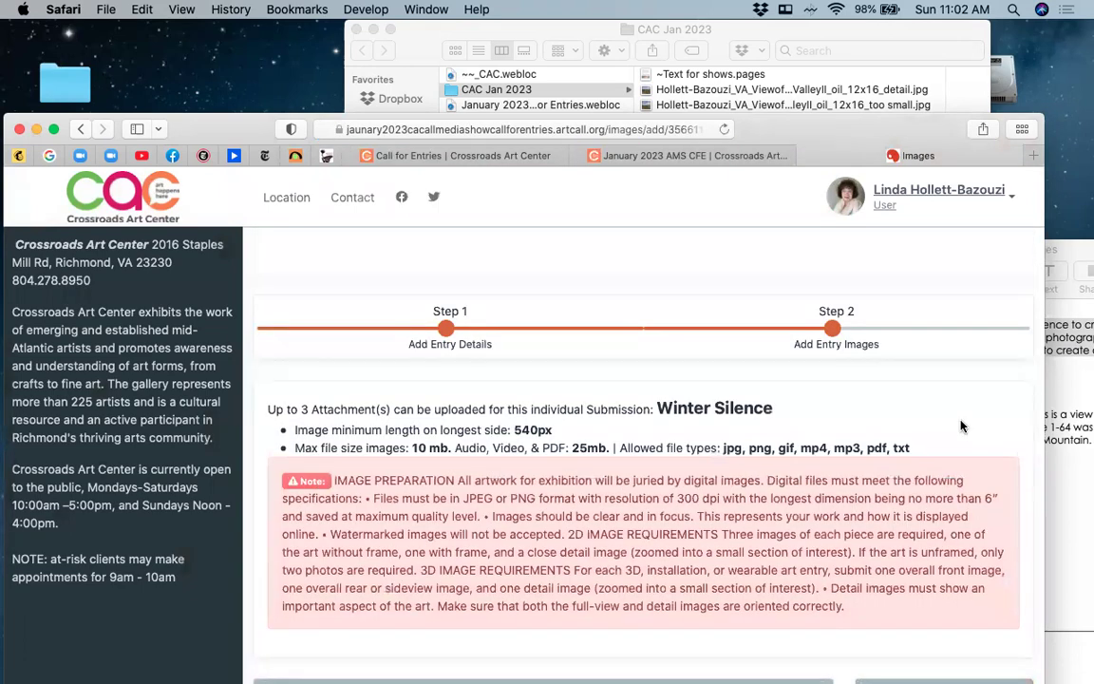
scroll(961, 426, "down", 5)
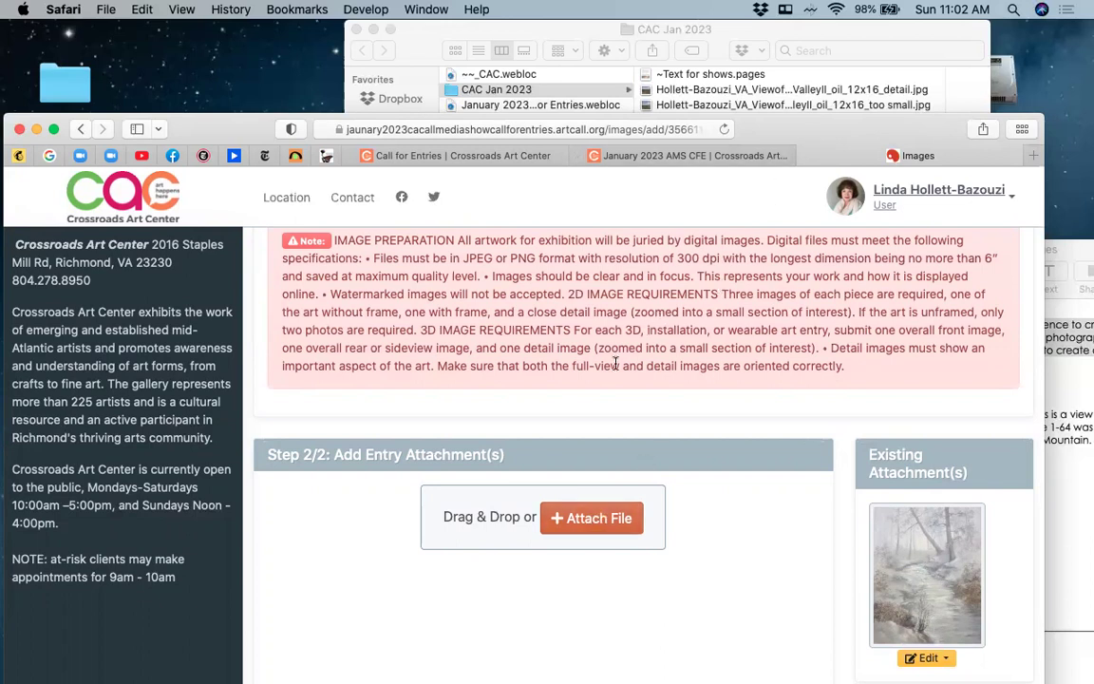
From the Finder folder, upload the file ending in WinterSilence_oil_20x16_DETAIL.jpg uncropped as the second attachment and dismiss the confirmation
left_click(724, 83)
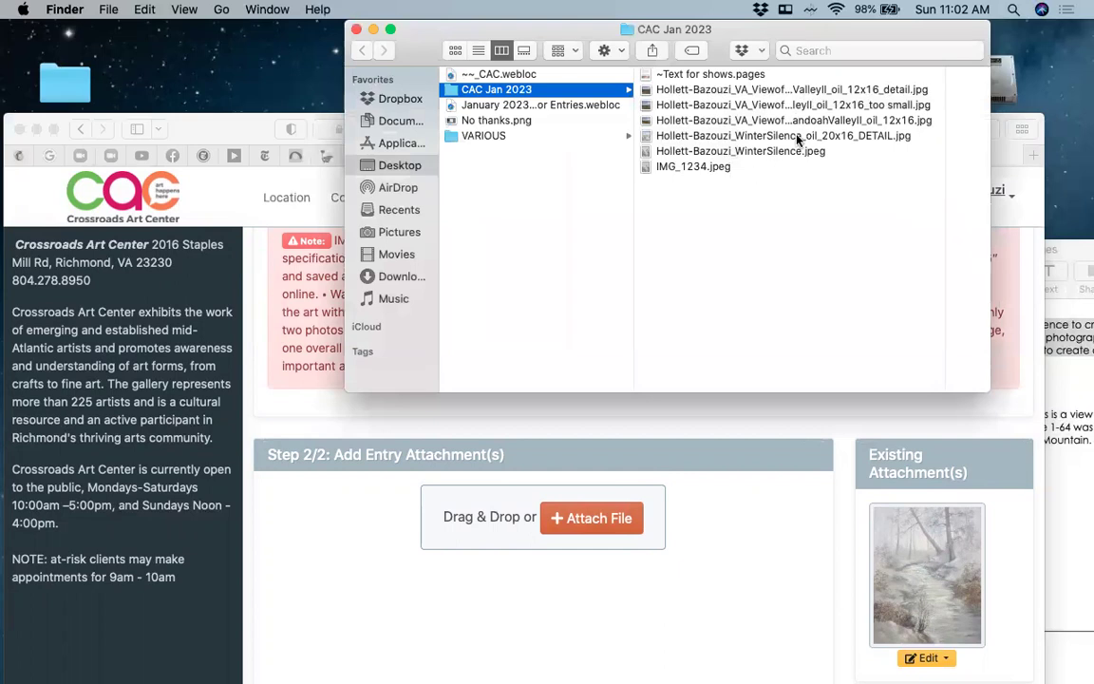
left_click_drag(650, 138, 422, 460)
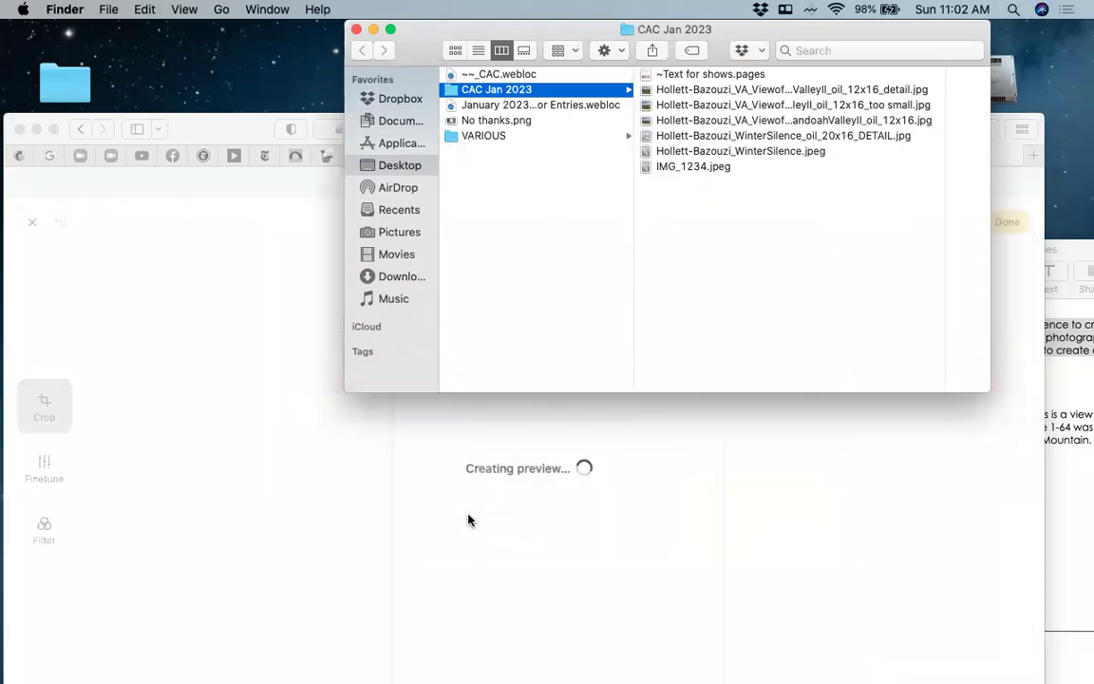
left_click(772, 434)
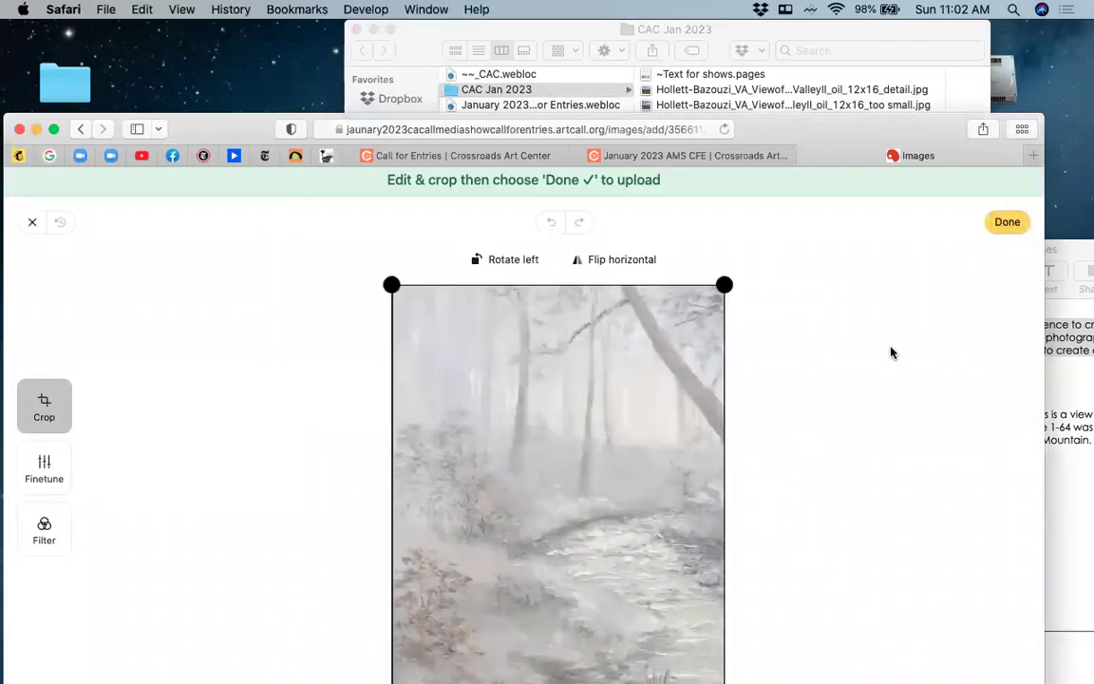
left_click(1007, 222)
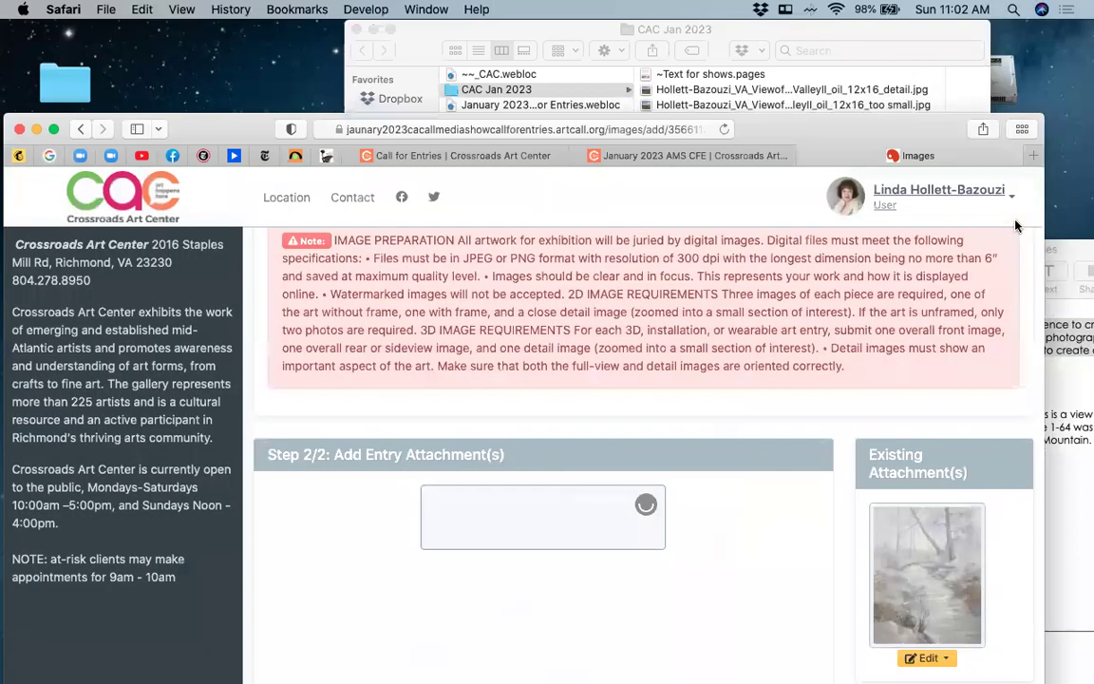
left_click_drag(853, 122, 851, 67)
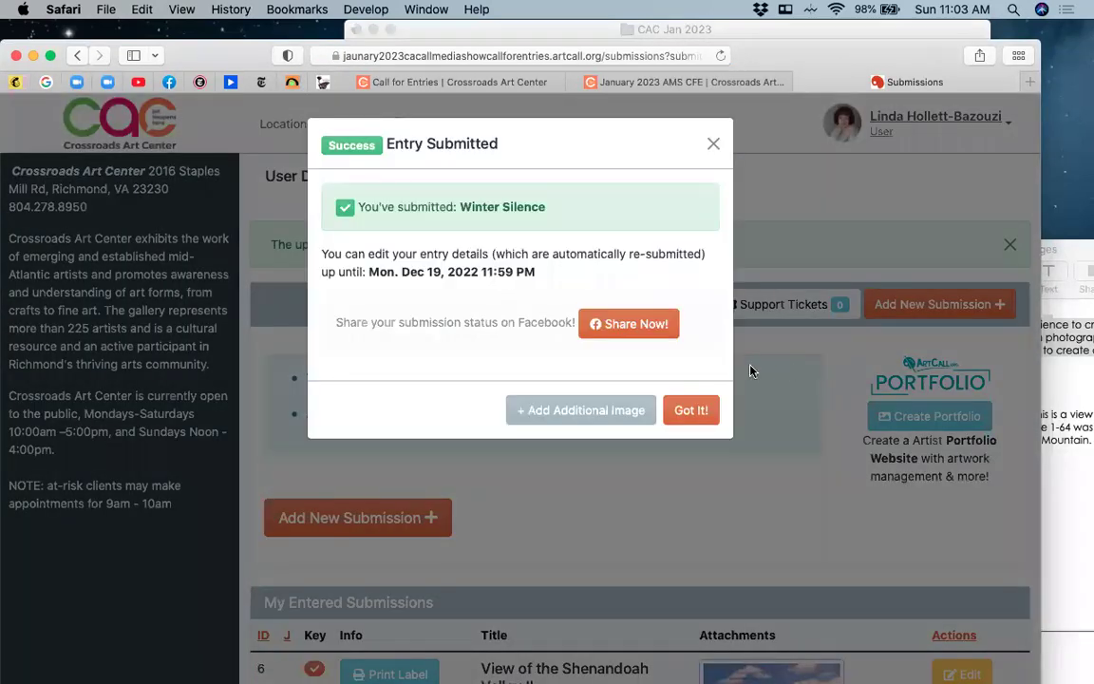
left_click(696, 408)
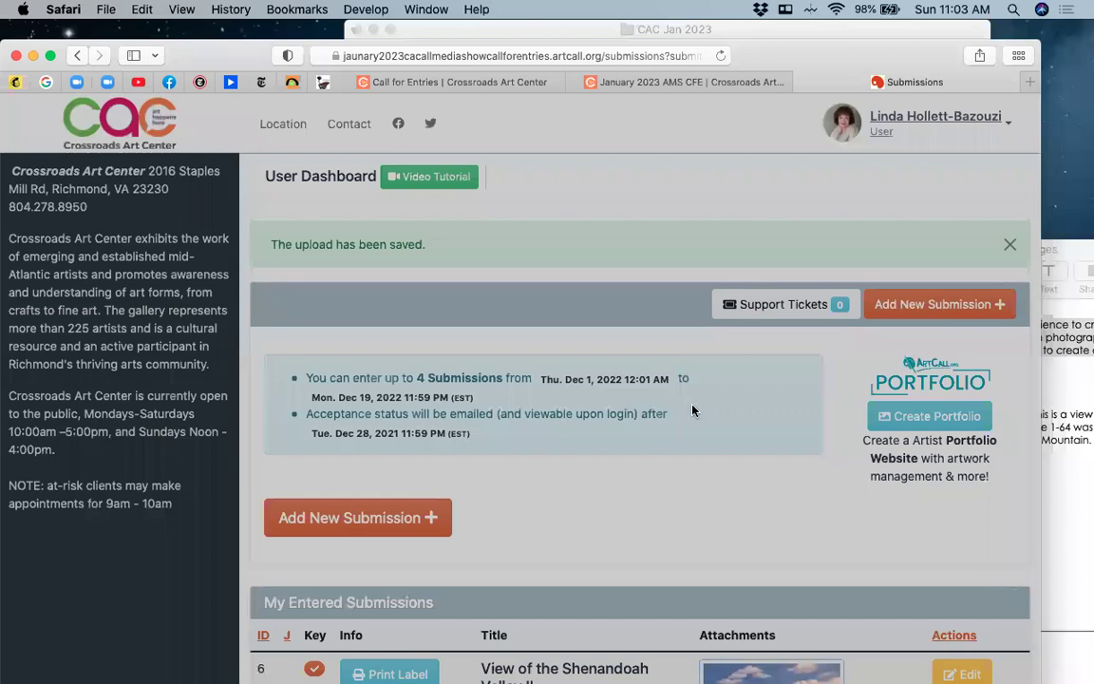
Check both Winter Silence attachments and view the entry's additional submission details, closing them when finished
scroll(686, 443, "down", 5)
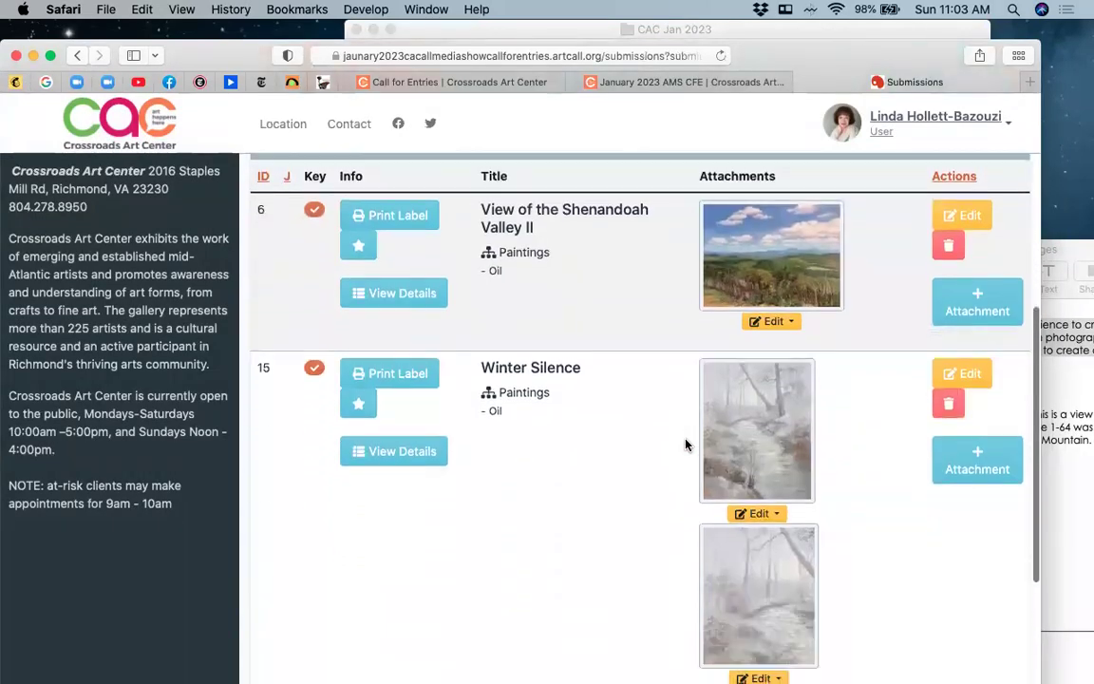
scroll(686, 443, "down", 2)
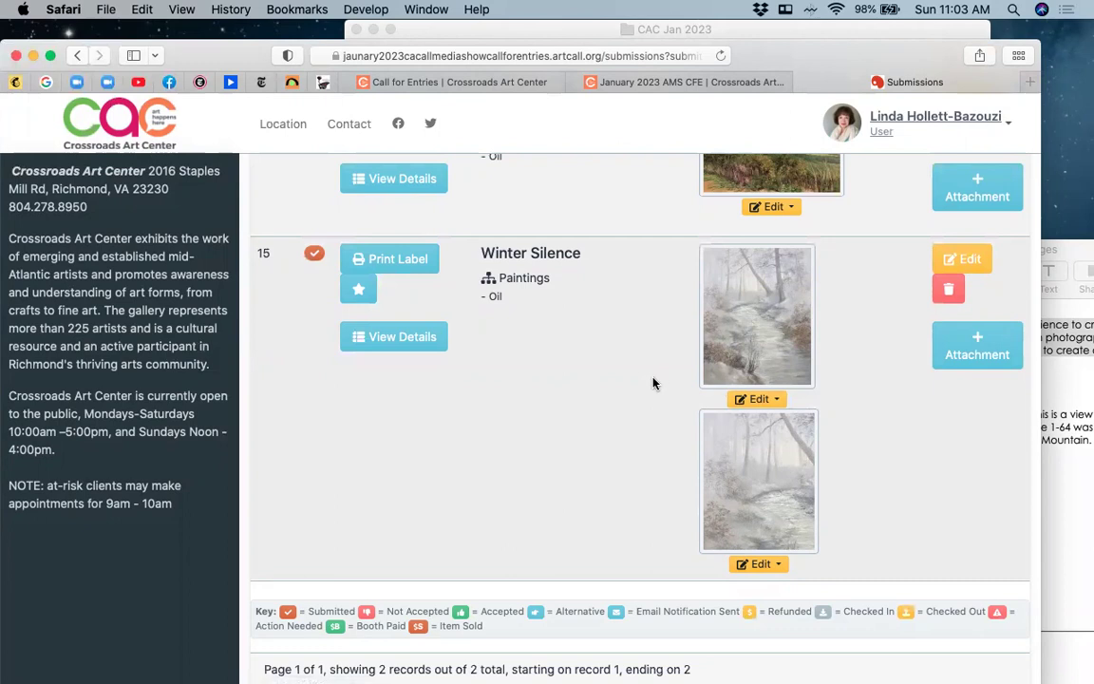
left_click(409, 340)
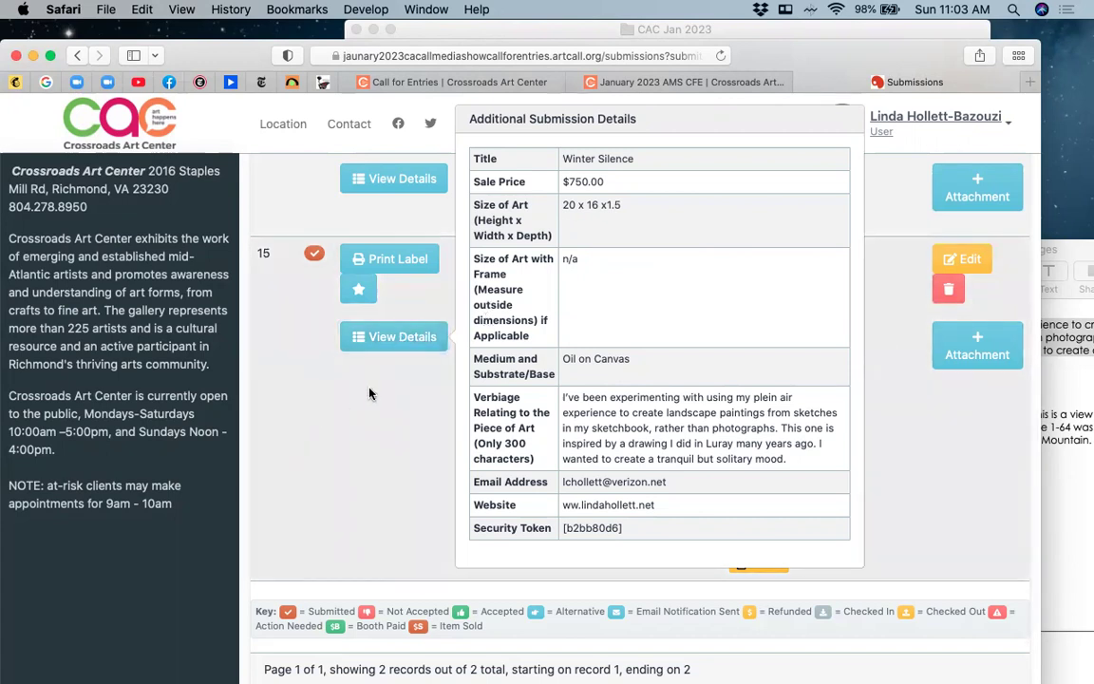
left_click(392, 340)
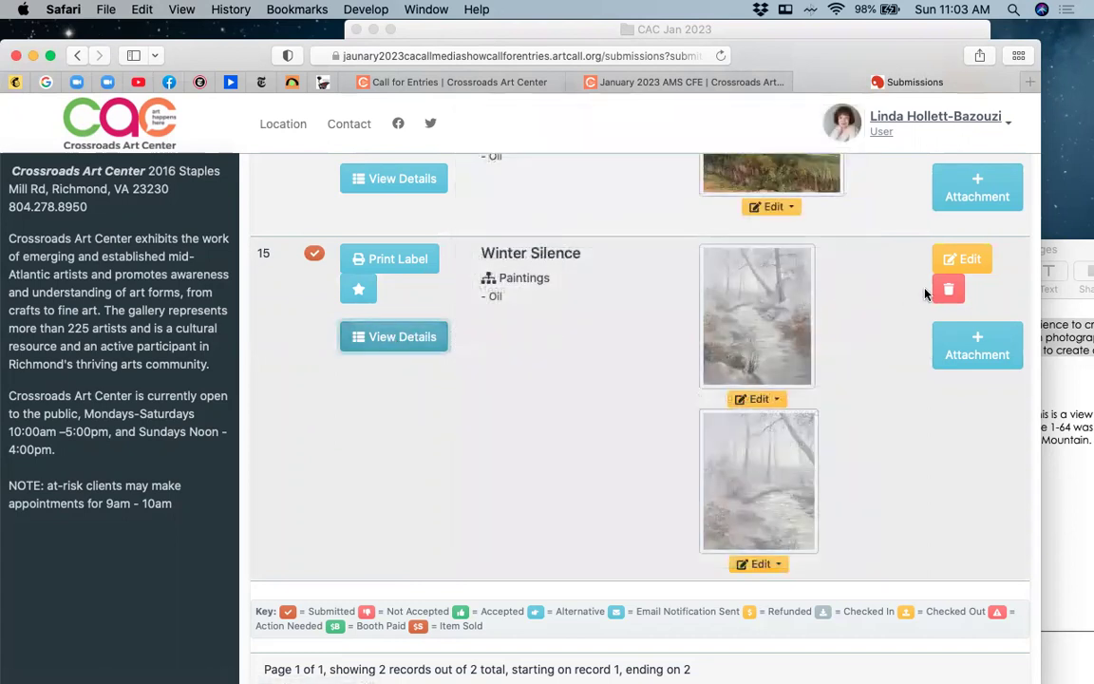
Open the Winter Silence submission for editing and look over its entry fields
left_click(980, 261)
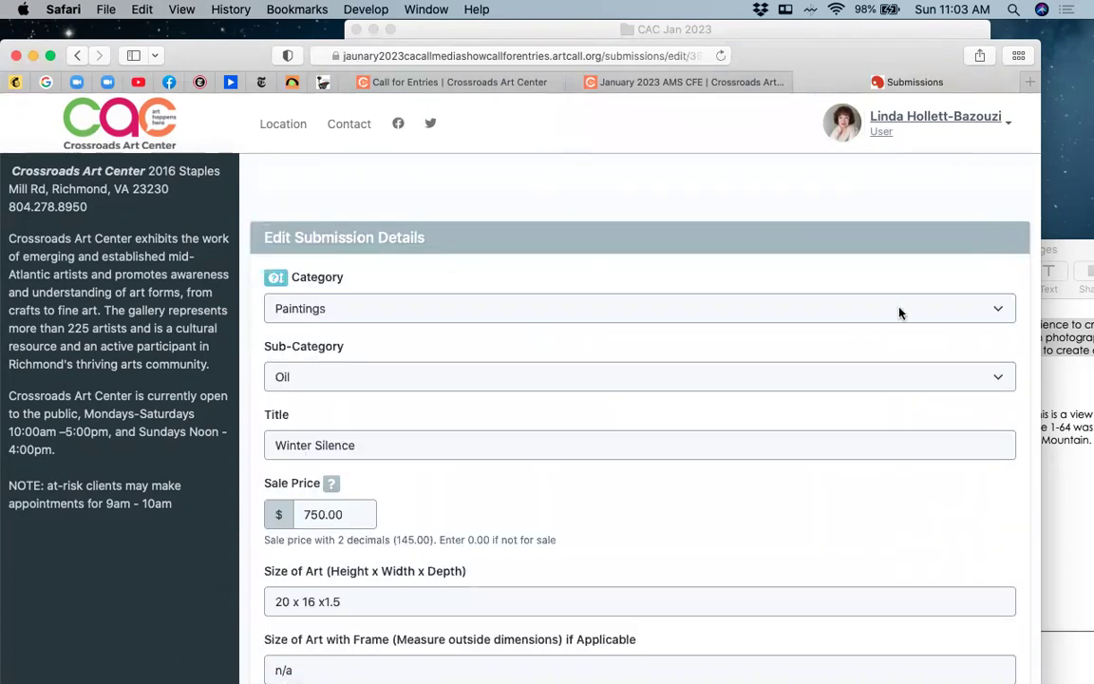
scroll(802, 378, "down", 3)
scroll(802, 378, "up", 2)
scroll(801, 378, "down", 2)
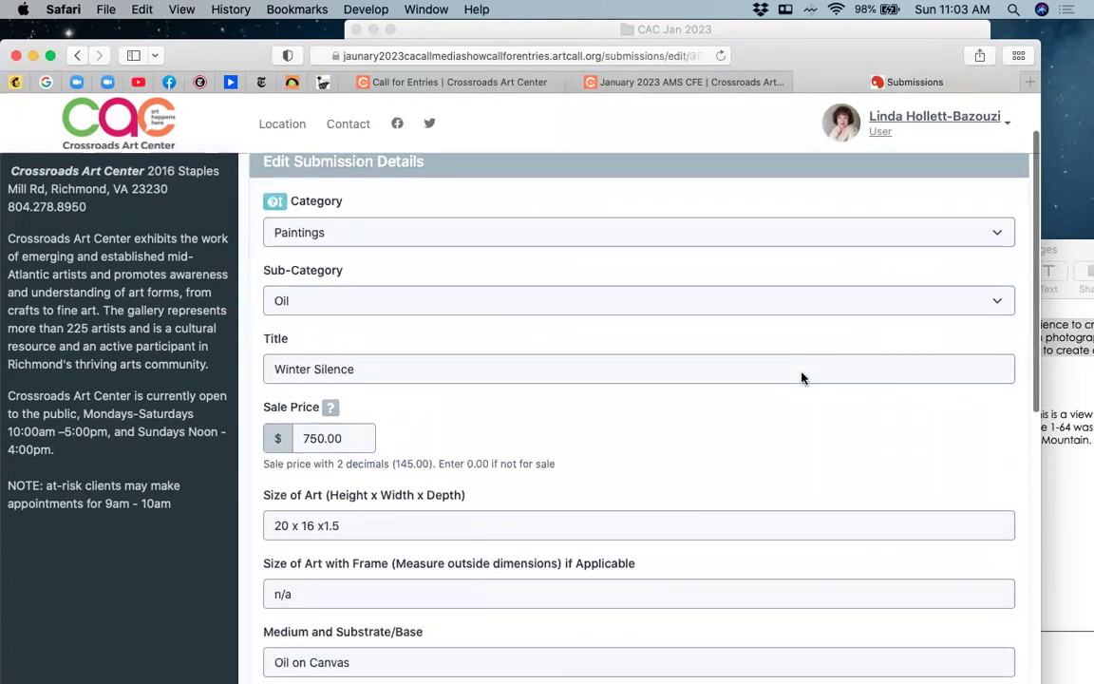
scroll(802, 379, "up", 1)
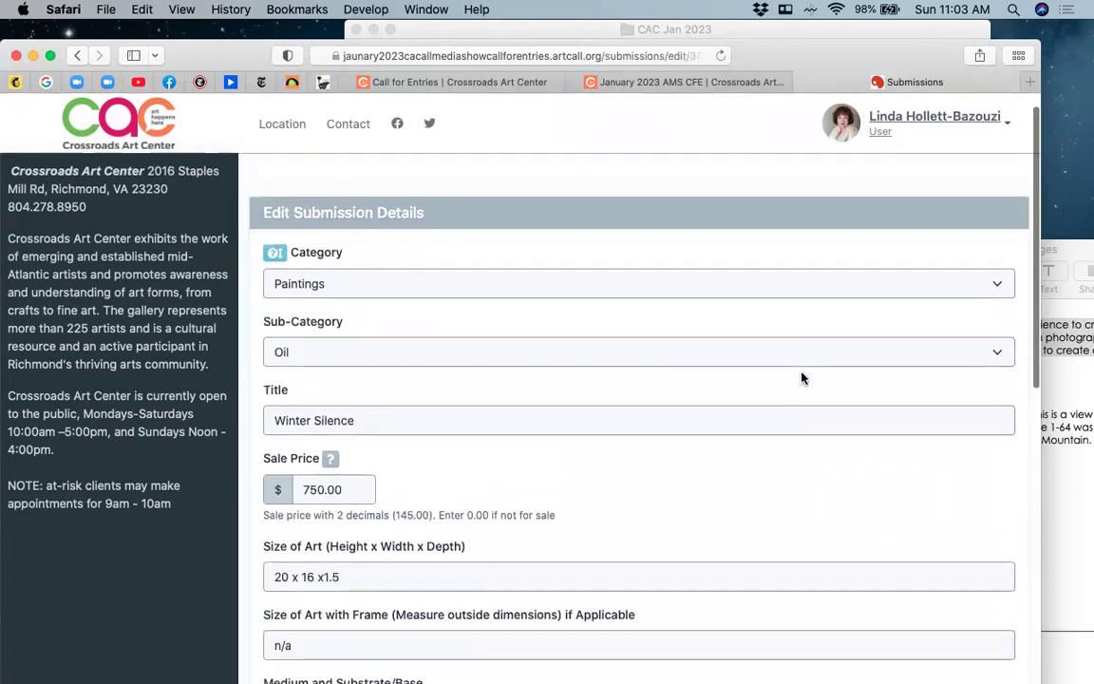
Return to the user dashboard and view the Winter Silence entry's additional submission details, closing them when finished
left_click(883, 133)
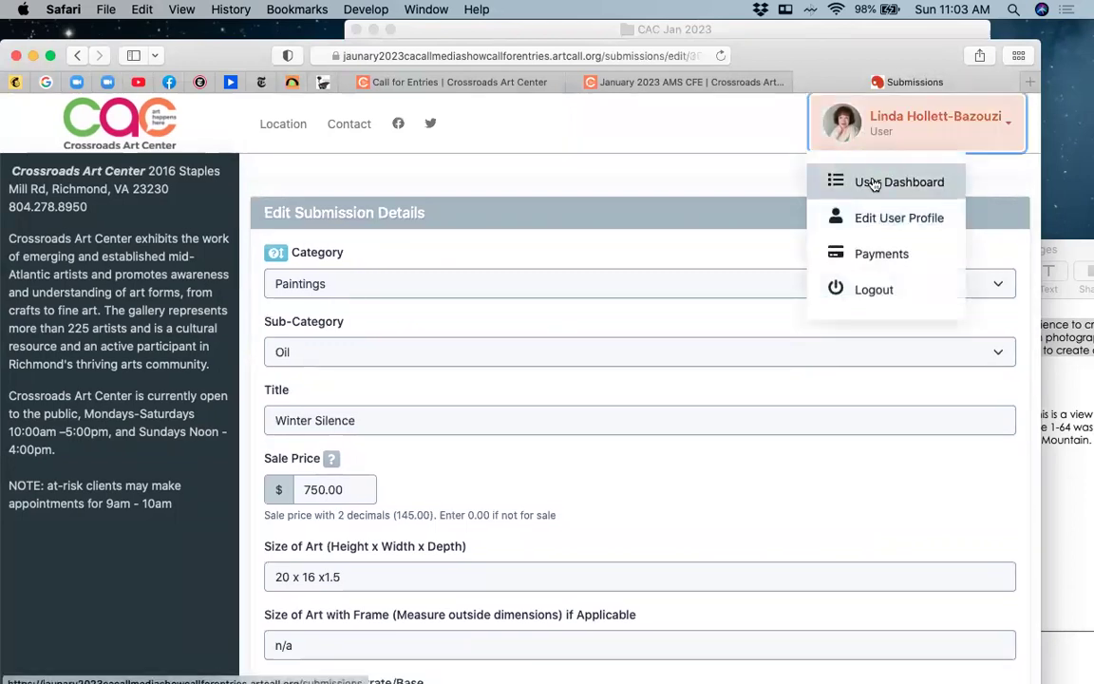
left_click(874, 183)
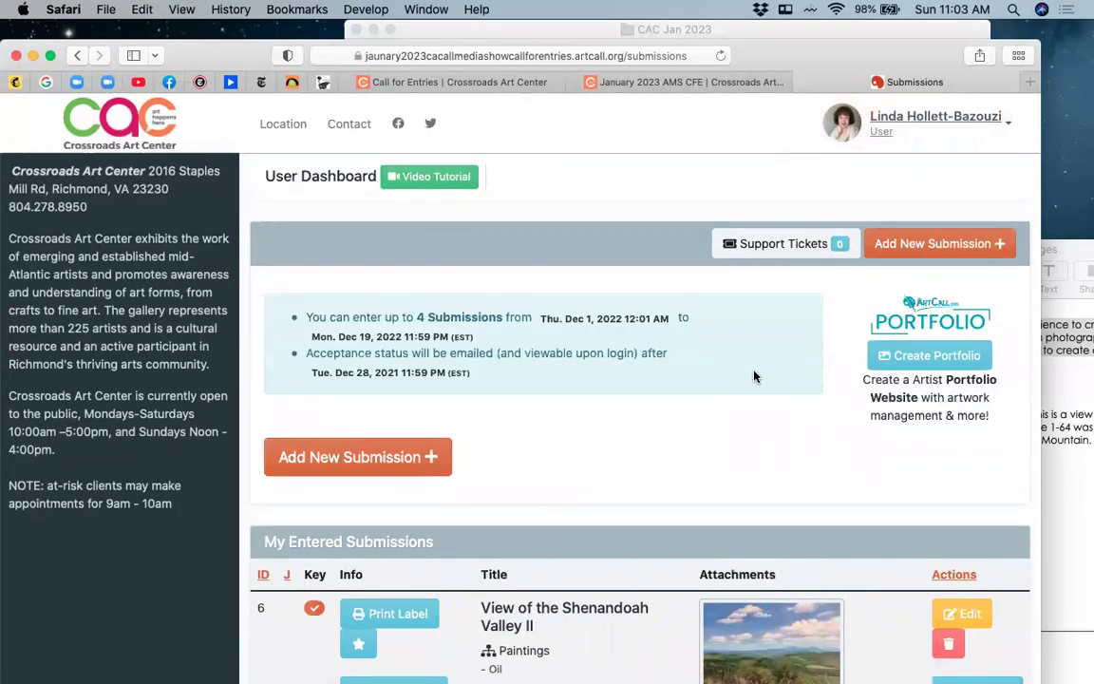
scroll(757, 378, "down", 5)
scroll(757, 378, "down", 1)
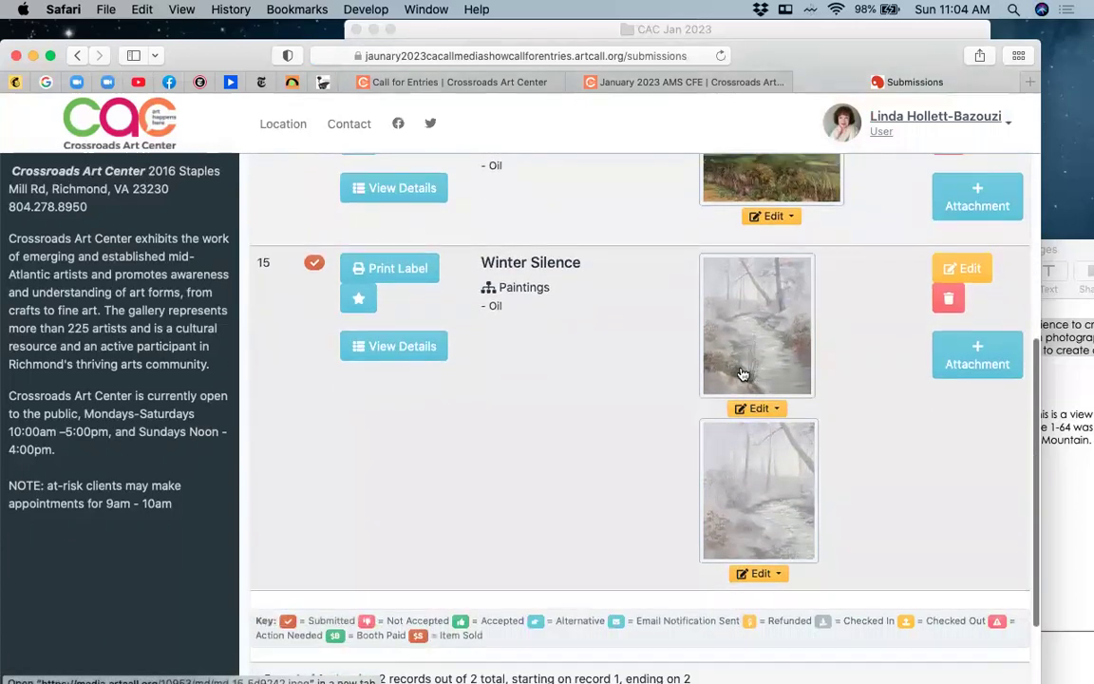
left_click(428, 348)
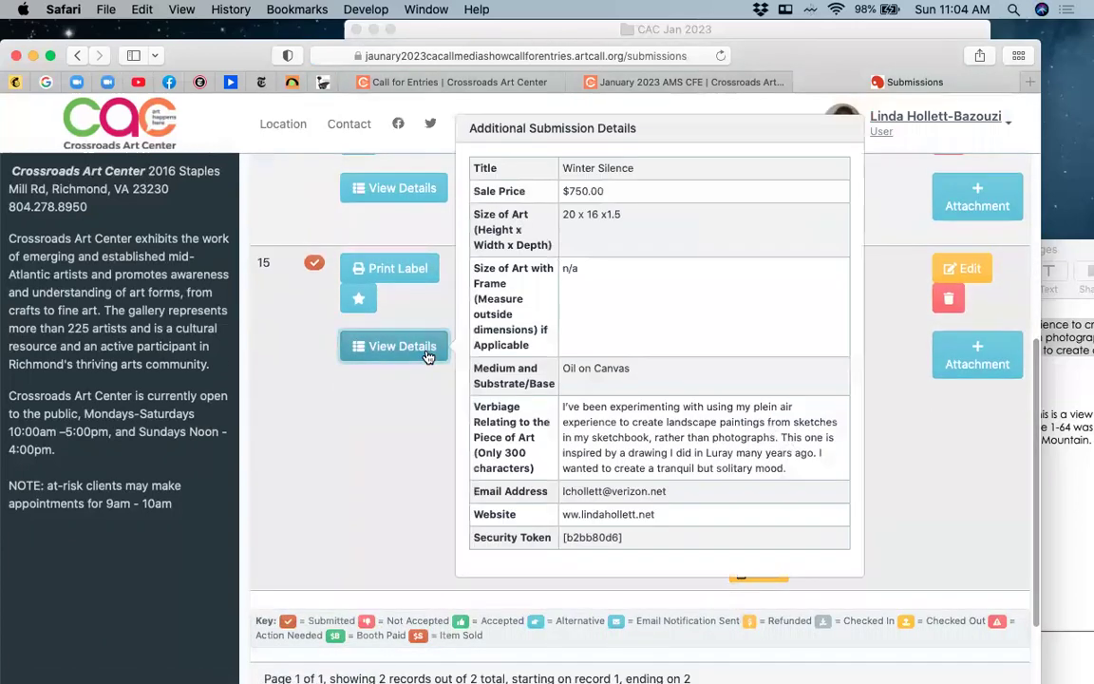
double_click(611, 214)
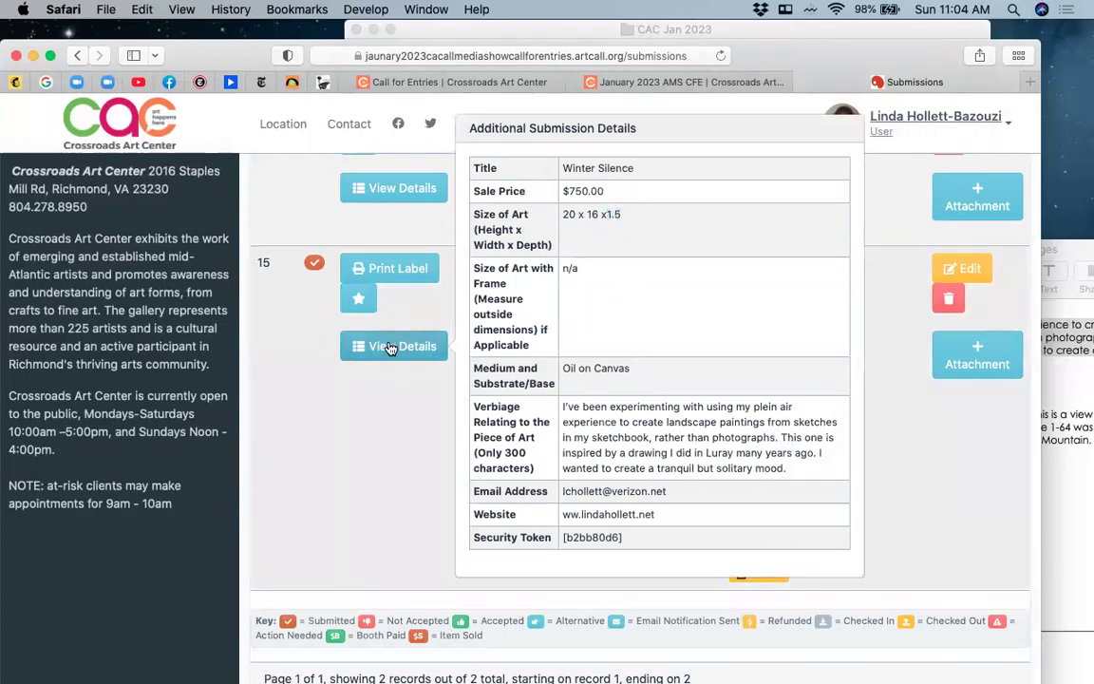
left_click(389, 345)
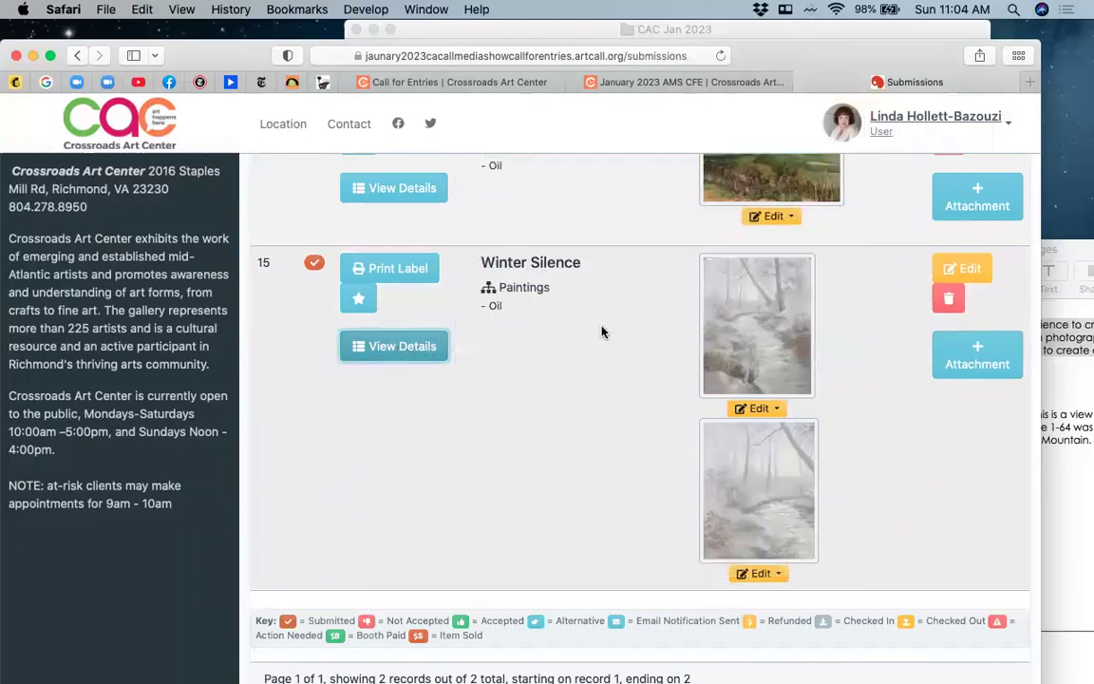
Open the Winter Silence submission's edit form again, look over its fields, and return to the user dashboard without saving
left_click(955, 272)
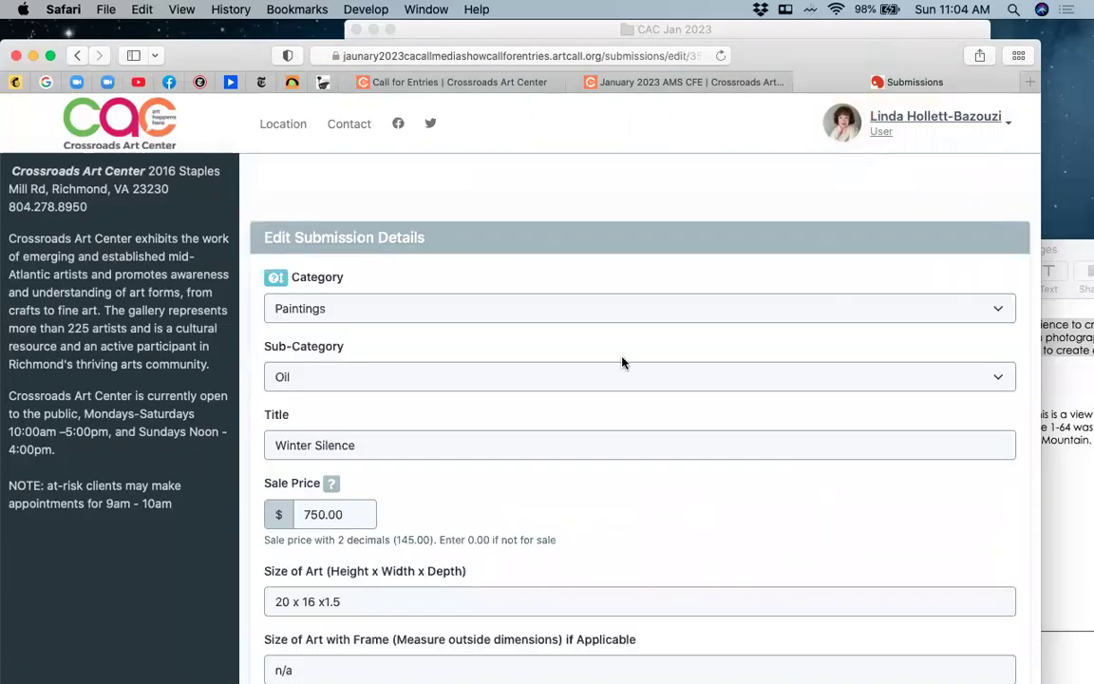
scroll(622, 362, "down", 5)
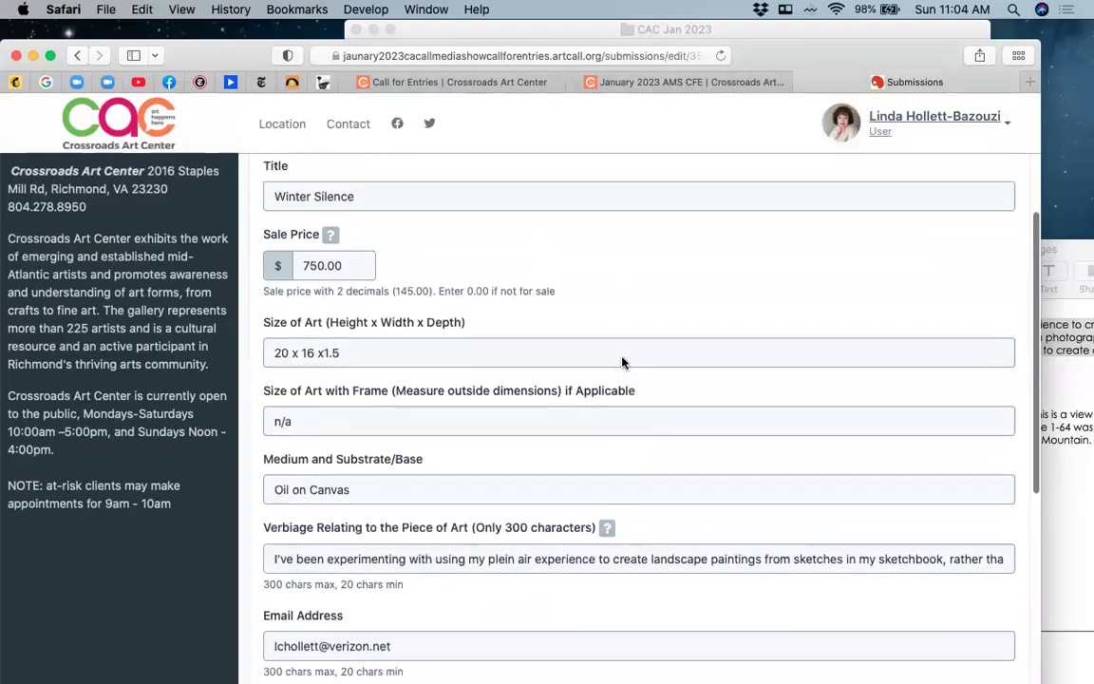
scroll(631, 359, "up", 1)
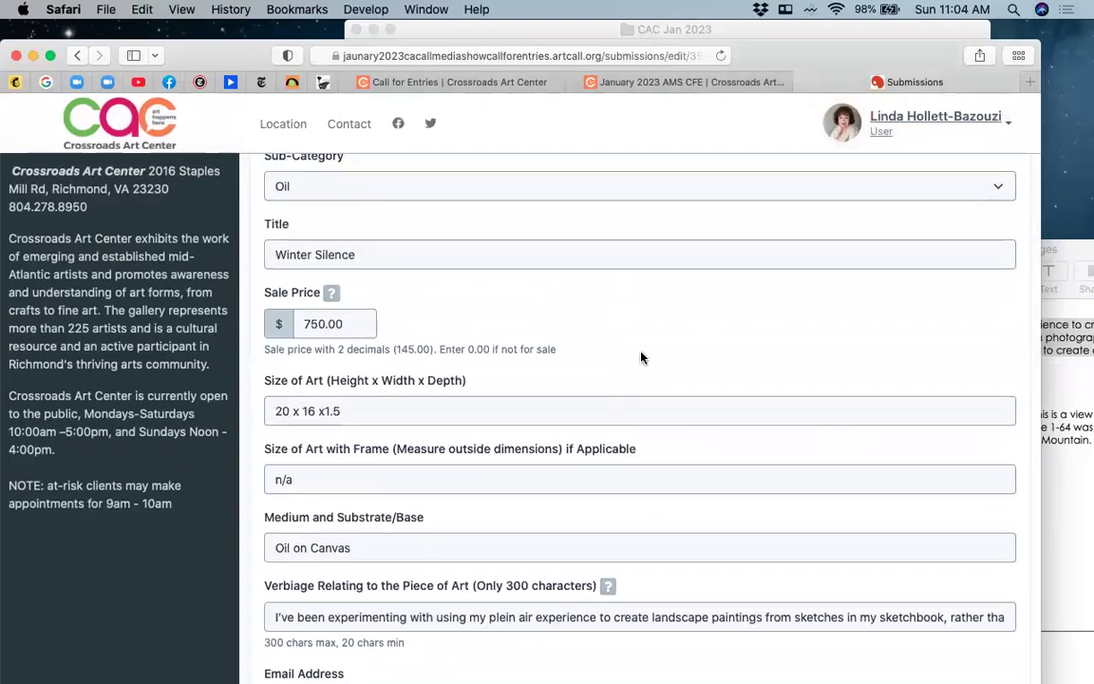
left_click(884, 138)
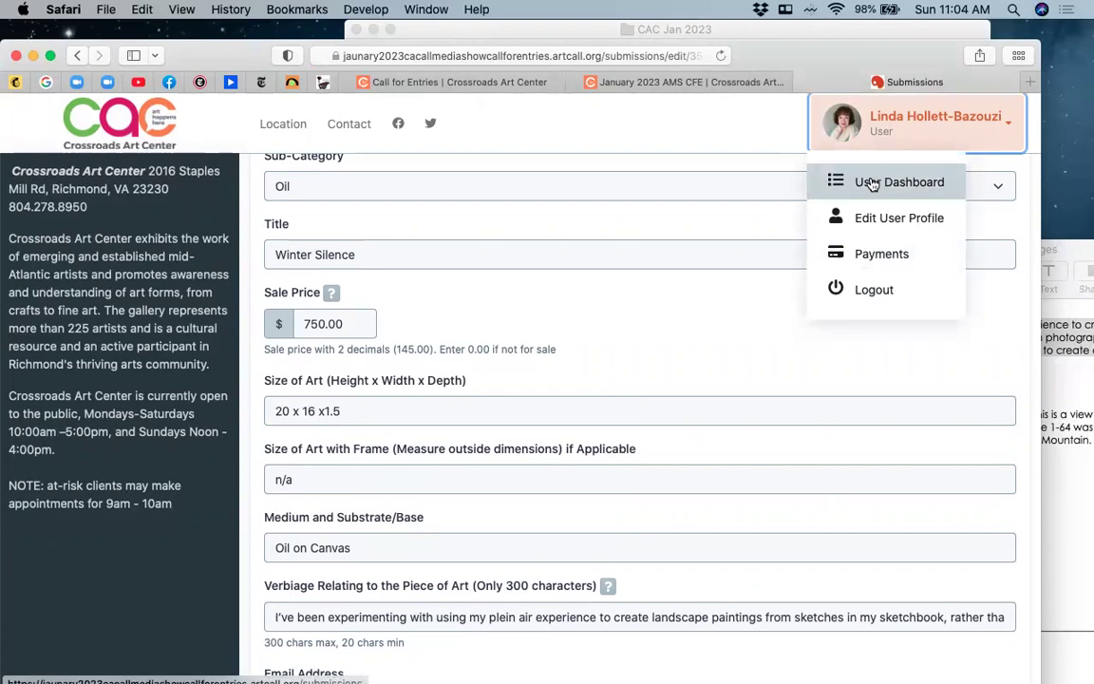
left_click(872, 182)
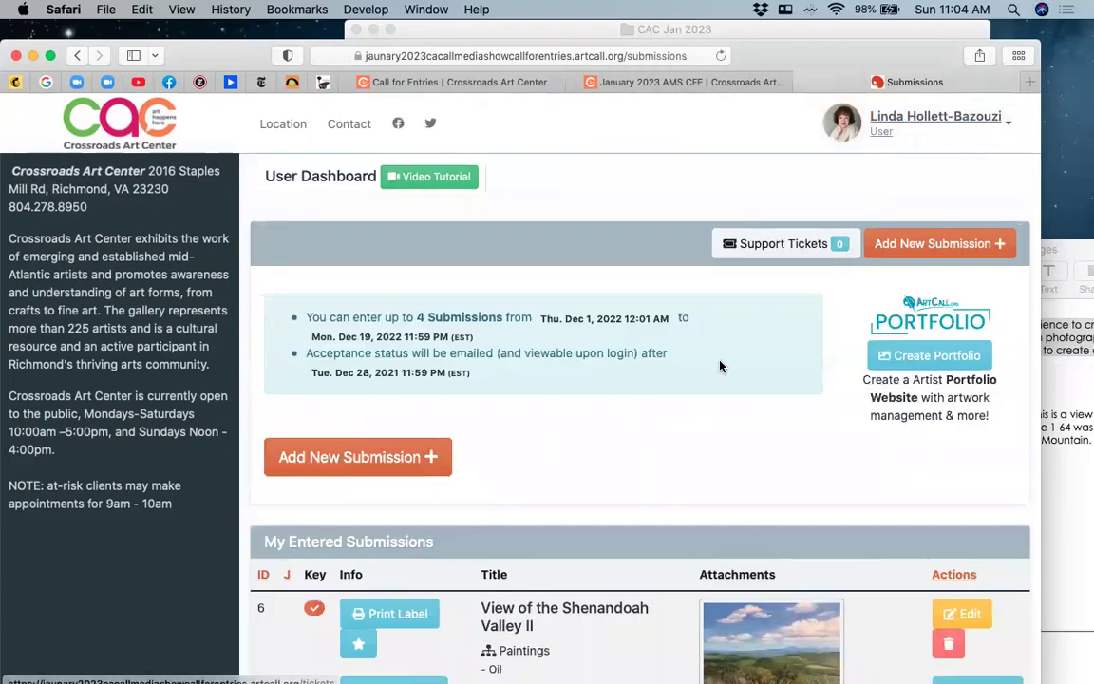
Check the edit options of the first Winter Silence attachment, and bring up and cancel the deletion of that submission
scroll(722, 366, "down", 8)
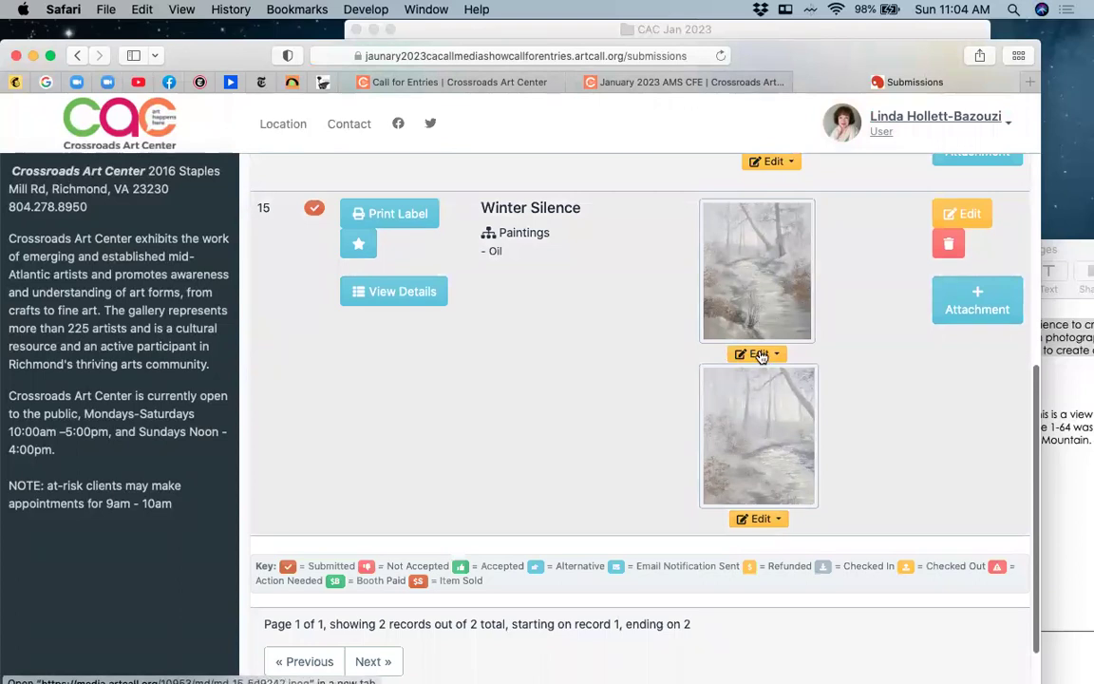
left_click(758, 353)
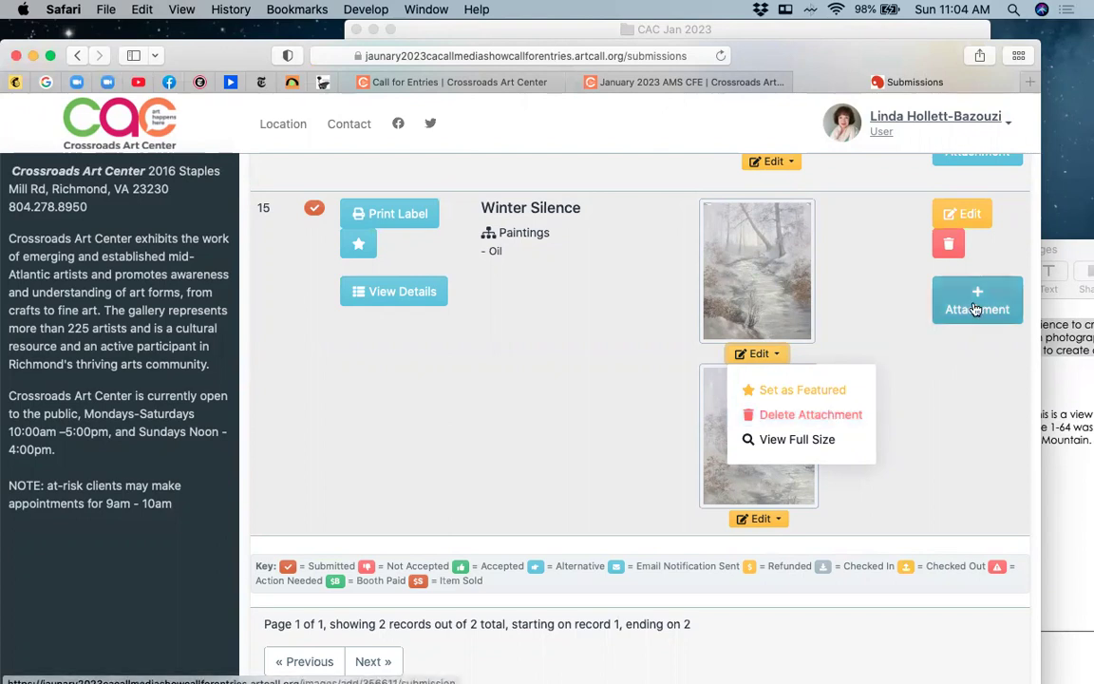
left_click(849, 306)
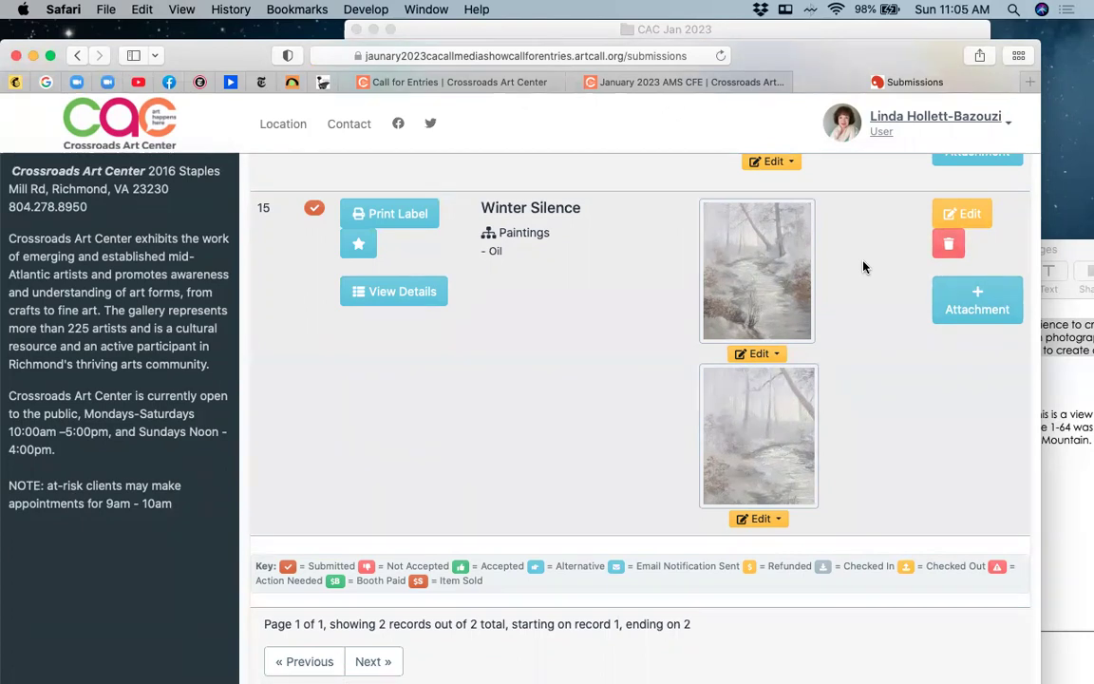
left_click(950, 247)
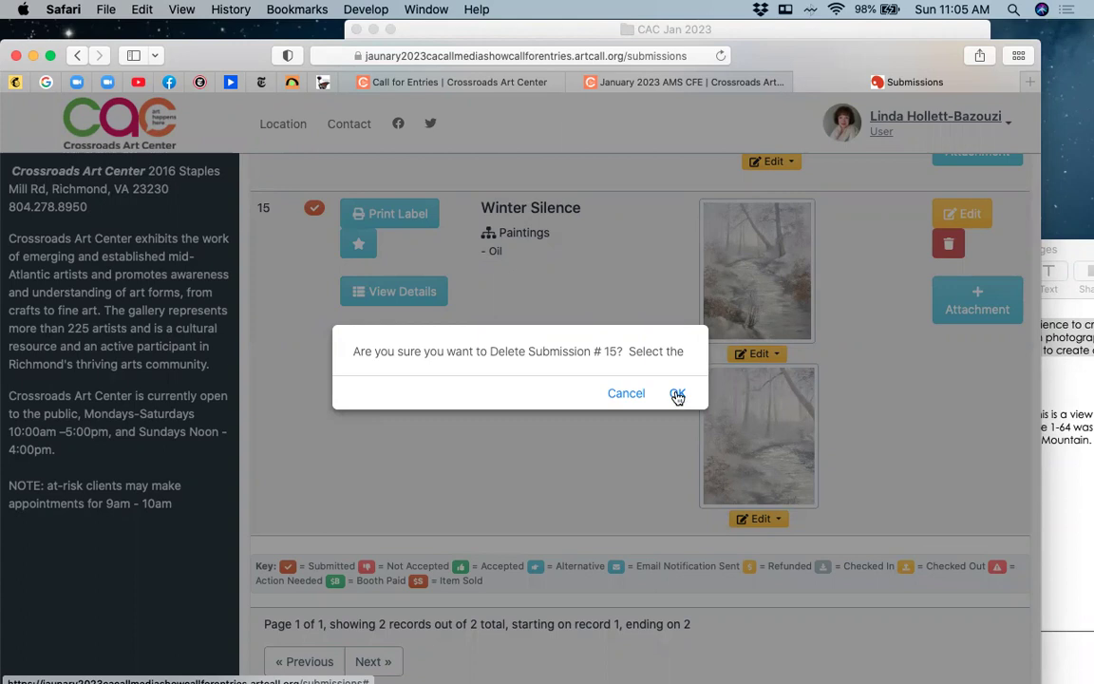
left_click(633, 397)
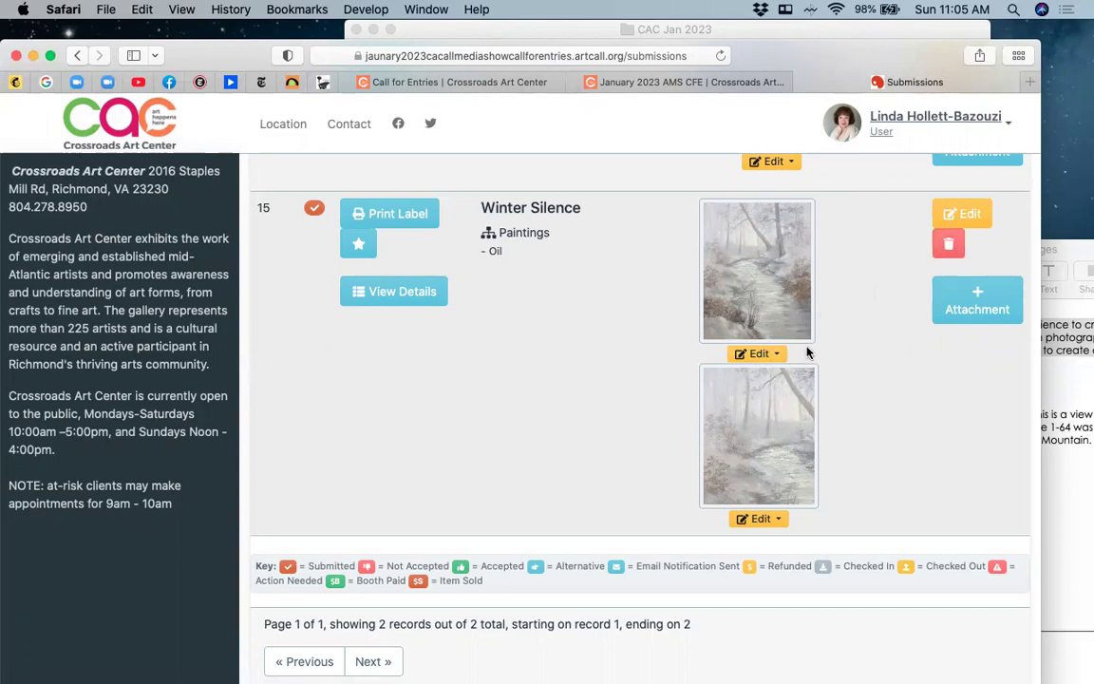
Look over the entered submissions, their attachments and the option for adding a new submission on the dashboard
scroll(807, 385, "down", 2)
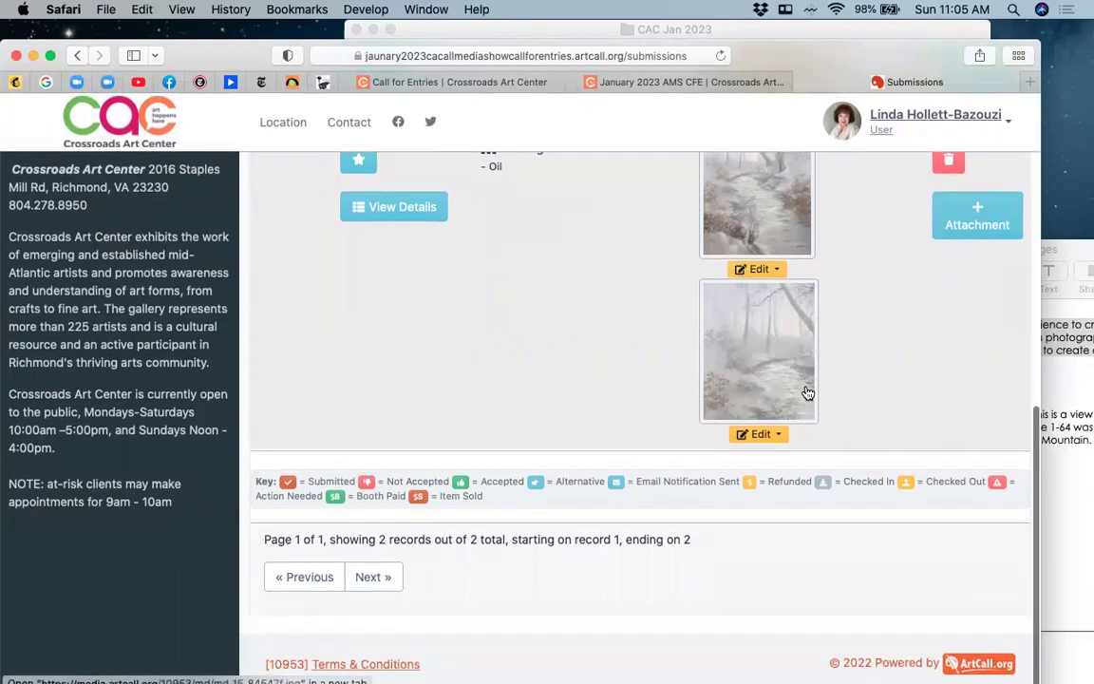
scroll(825, 371, "up", 8)
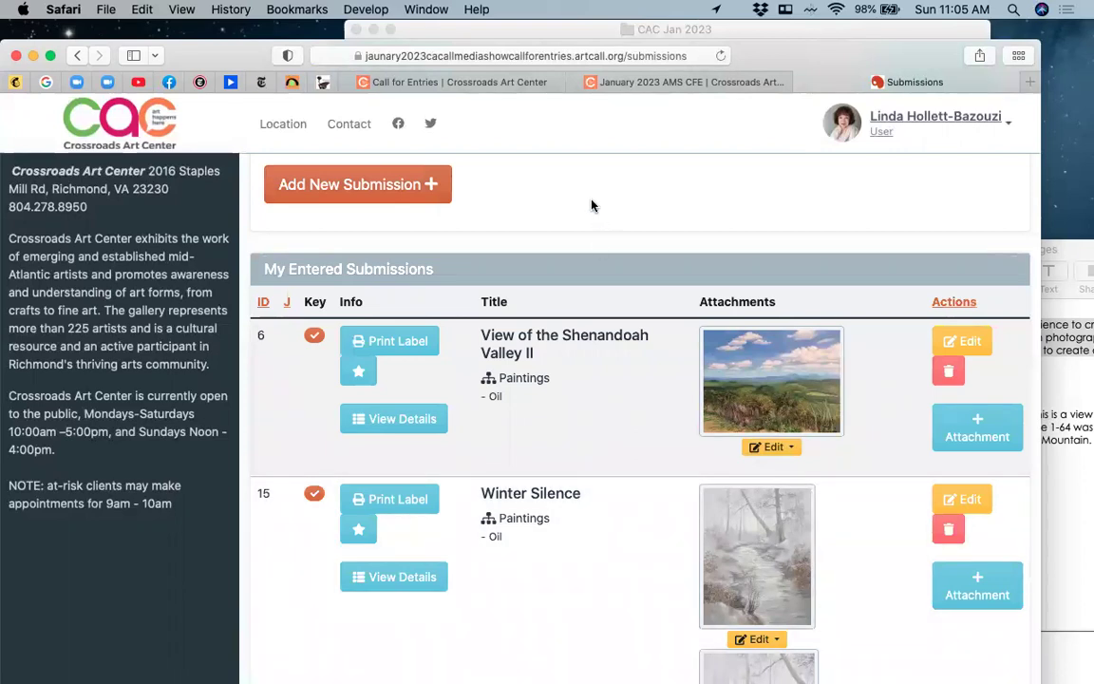
scroll(591, 205, "down", 1)
scroll(591, 206, "up", 2)
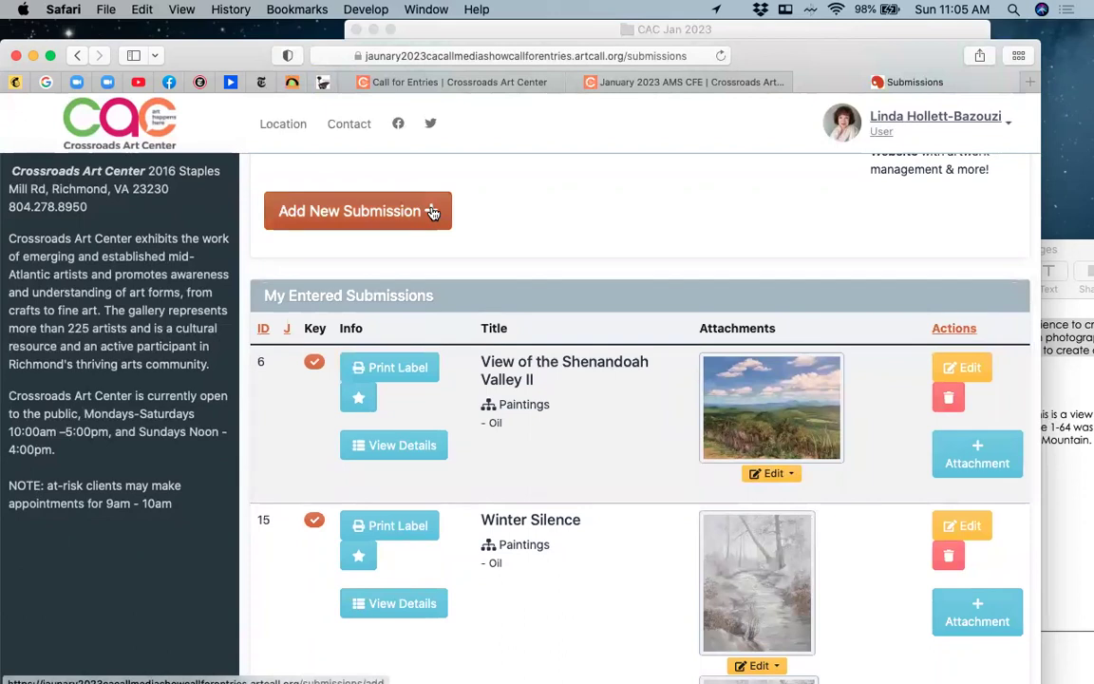
scroll(495, 212, "up", 2)
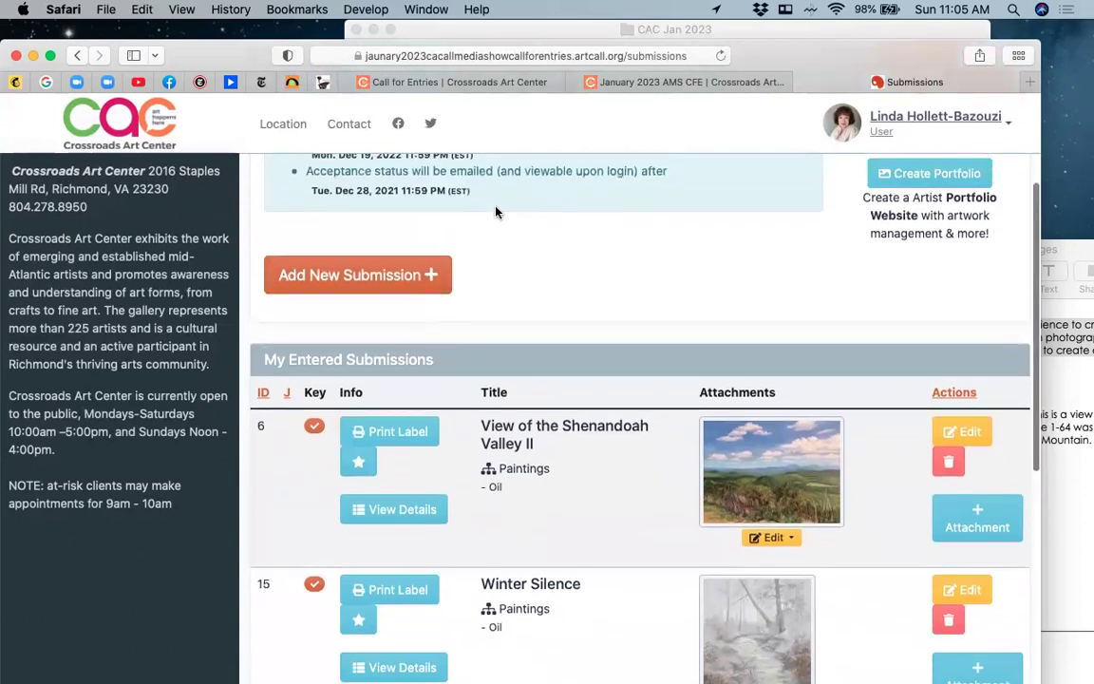
scroll(495, 211, "down", 5)
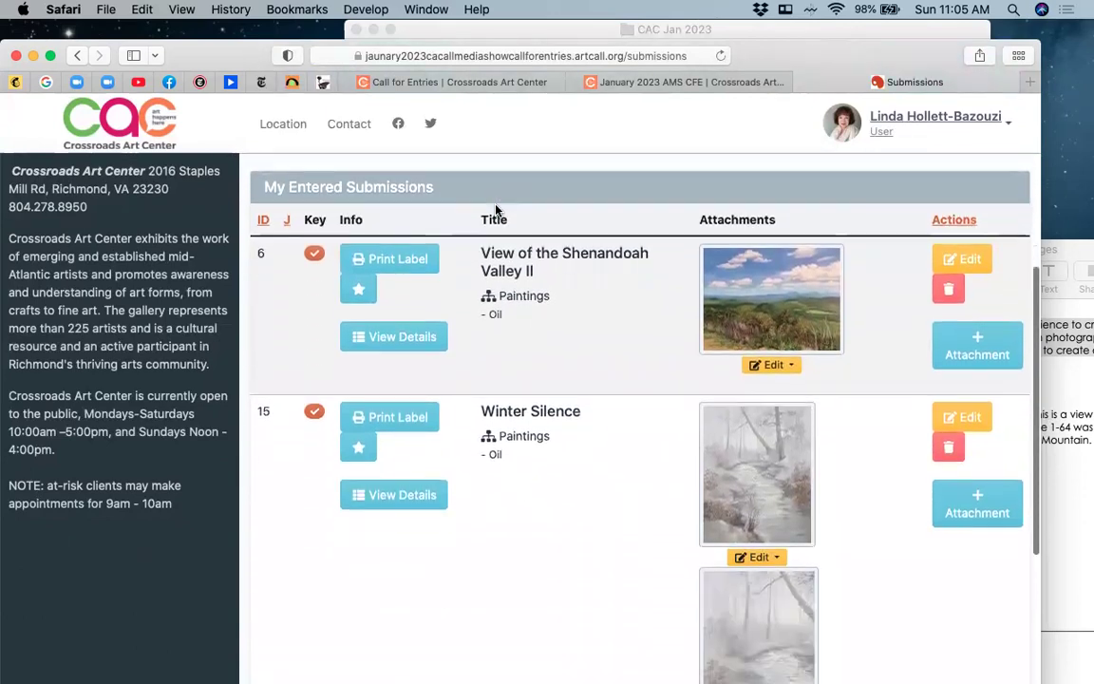
scroll(495, 210, "down", 8)
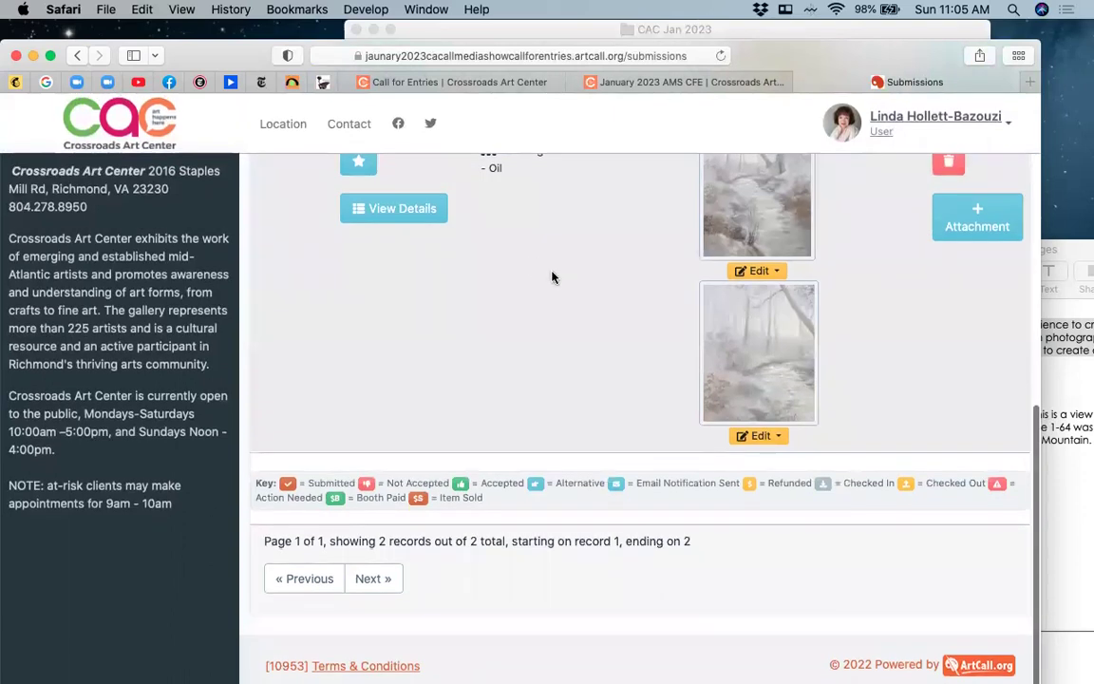
scroll(543, 280, "up", 2)
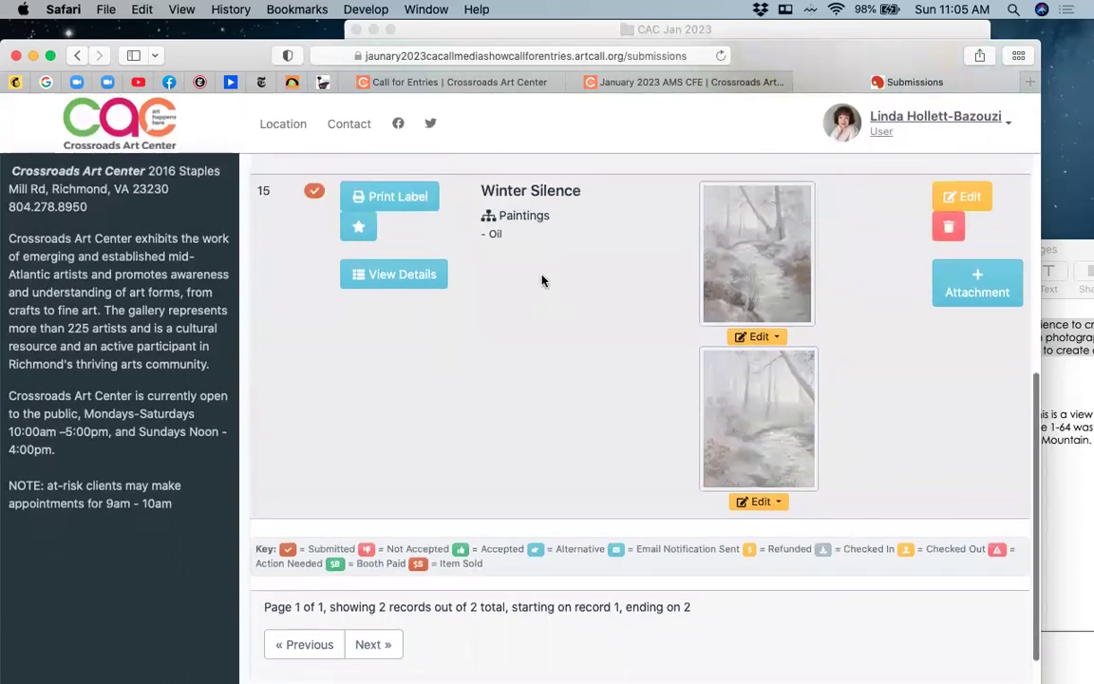
scroll(542, 280, "up", 1)
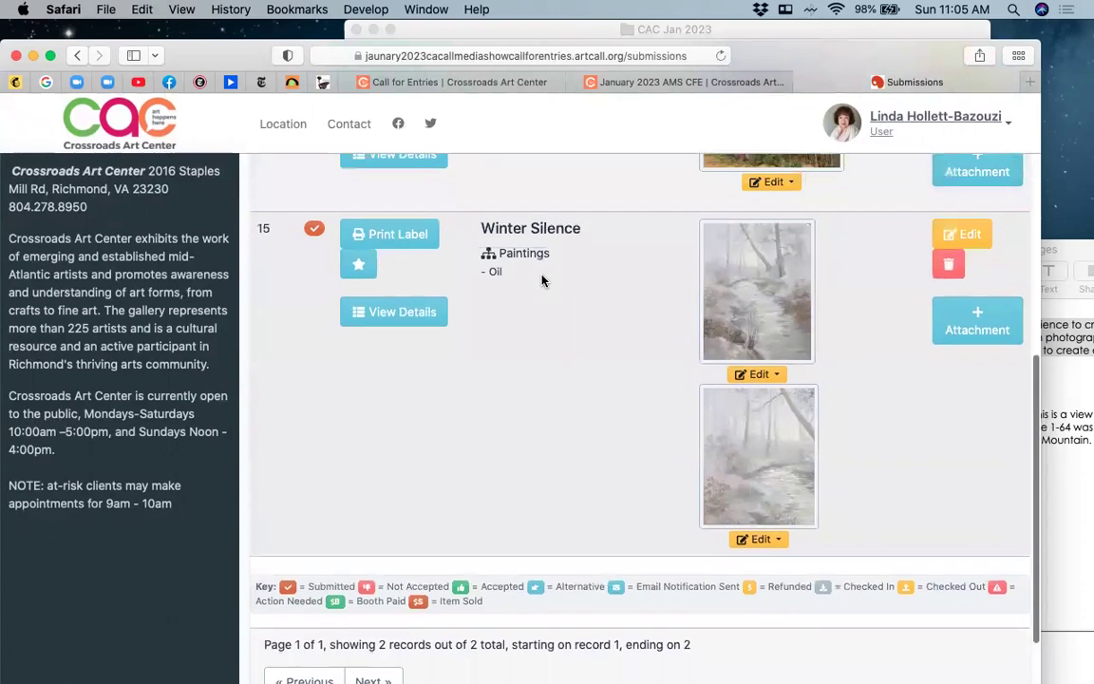
scroll(543, 280, "down", 1)
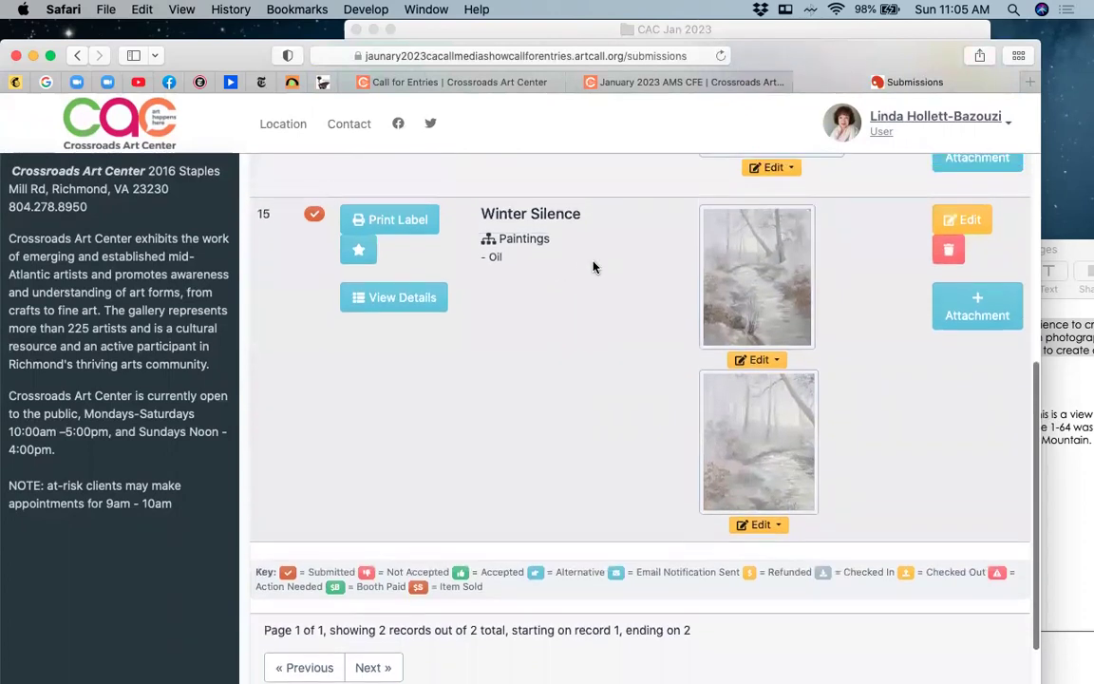
scroll(594, 267, "up", 2)
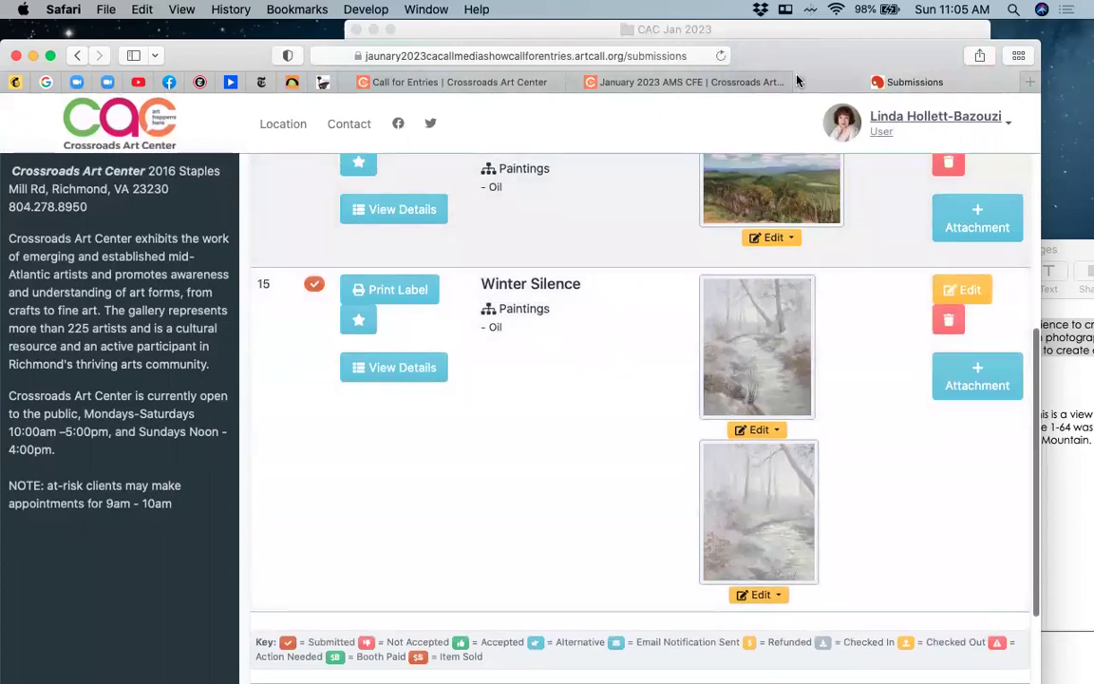
Move the browser window aside and review the artist's statement and social media handles in the ~Text for shows document in Pages
left_click_drag(817, 57, 761, 471)
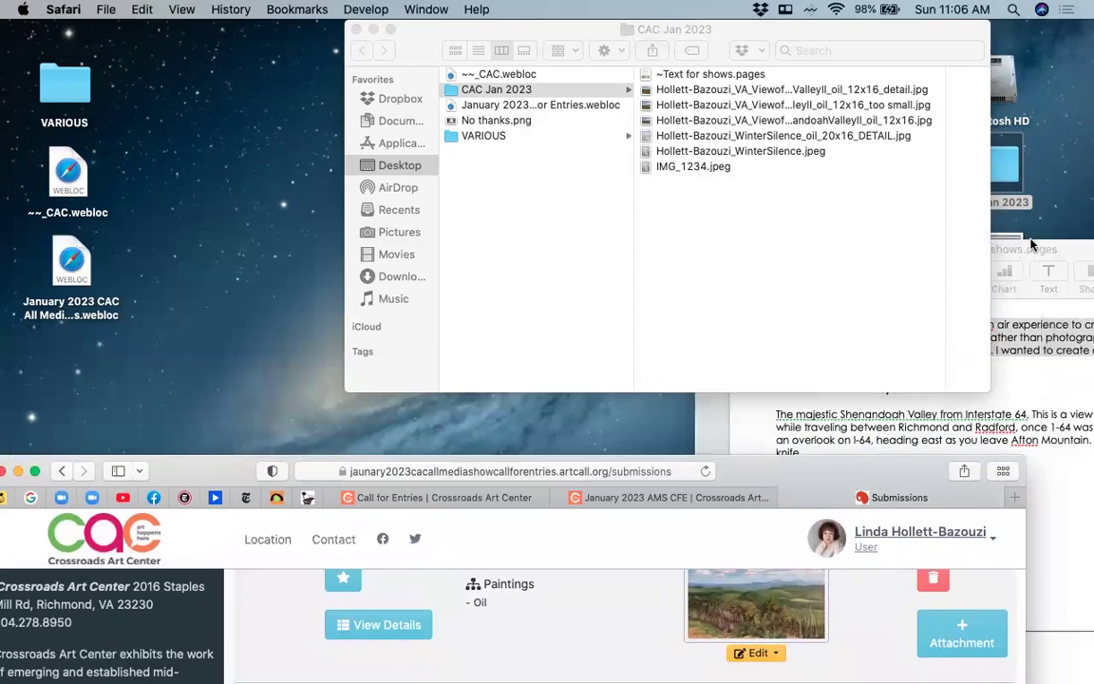
left_click_drag(1031, 246, 582, 16)
scroll(605, 144, "up", 10)
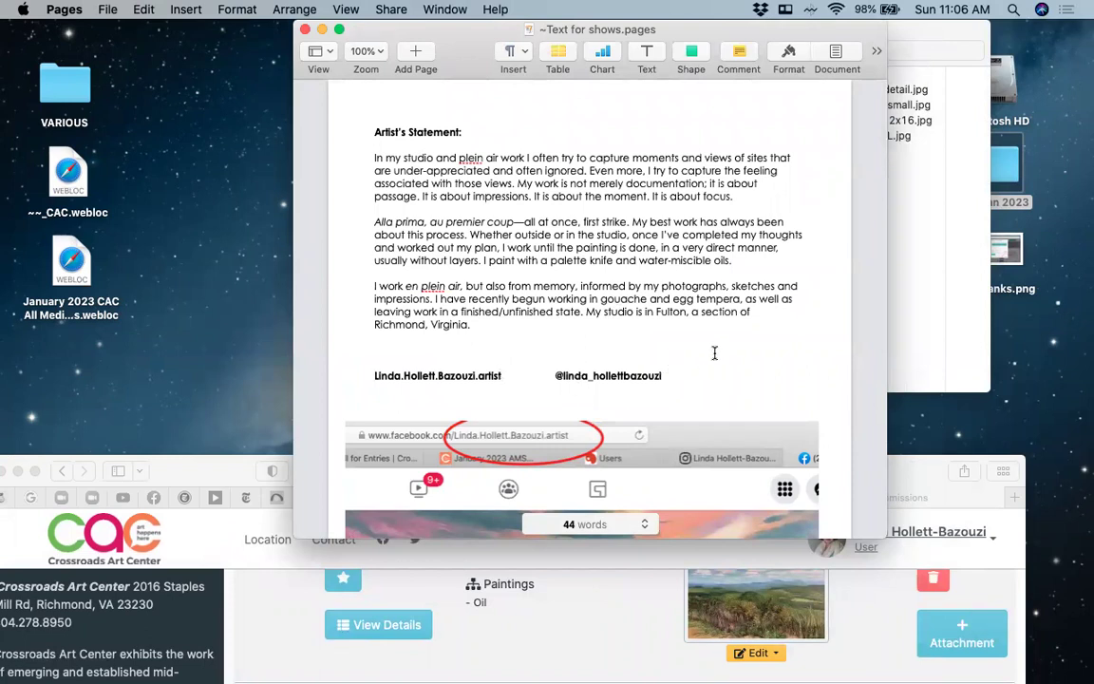
scroll(715, 352, "down", 5)
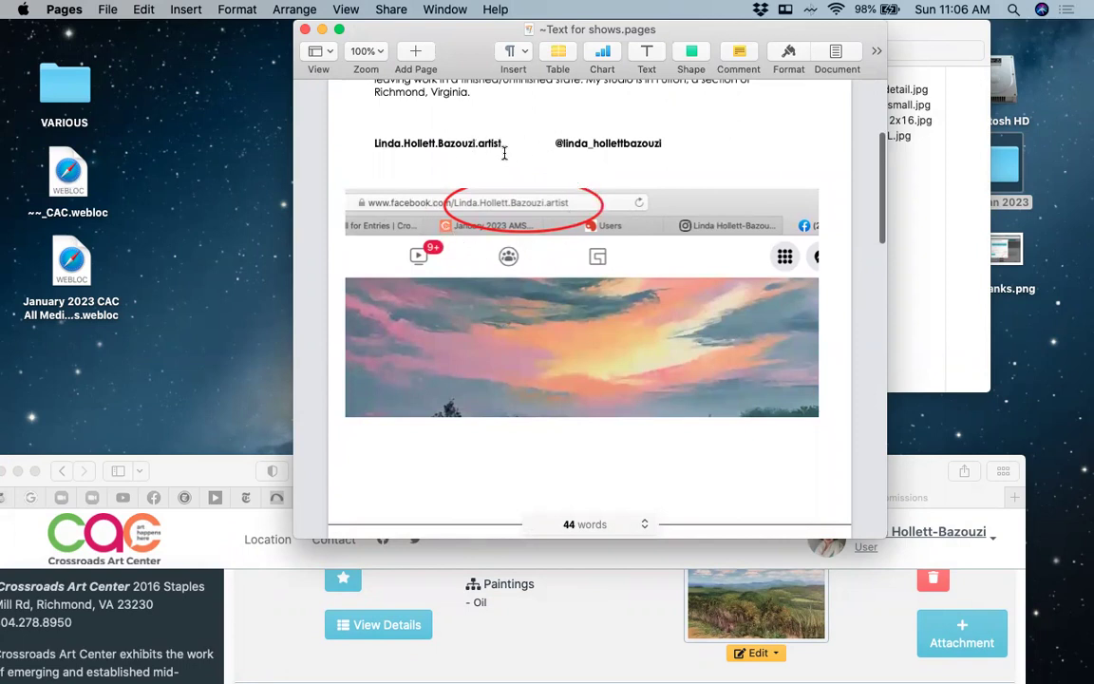
scroll(521, 237, "down", 2)
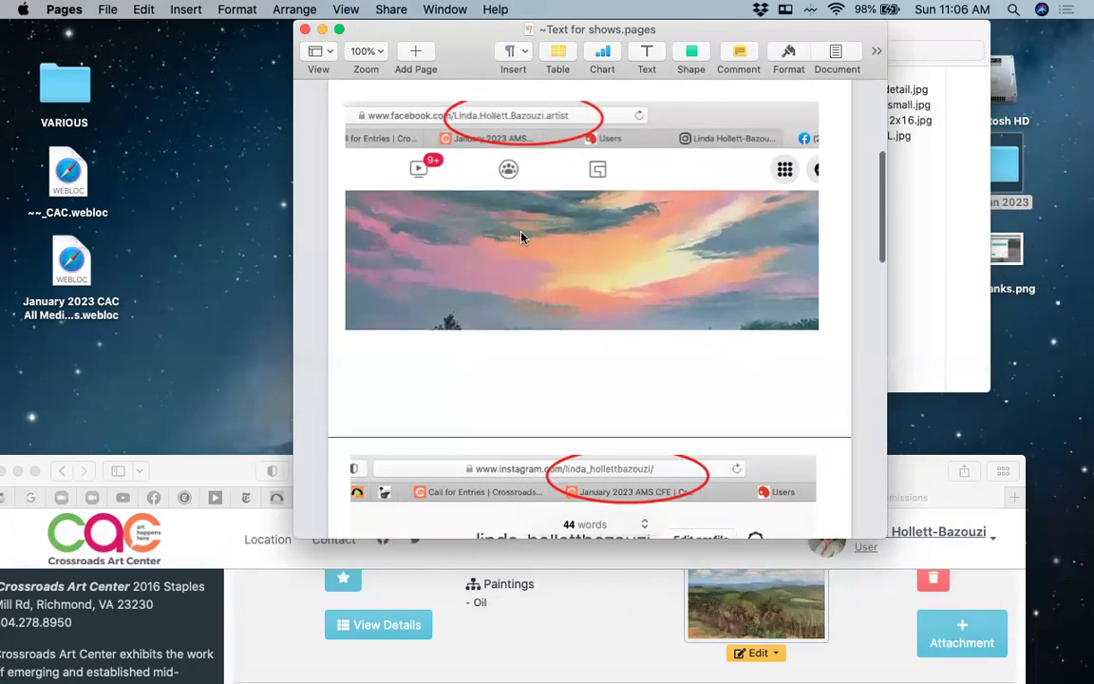
scroll(521, 237, "down", 3)
scroll(523, 224, "down", 2)
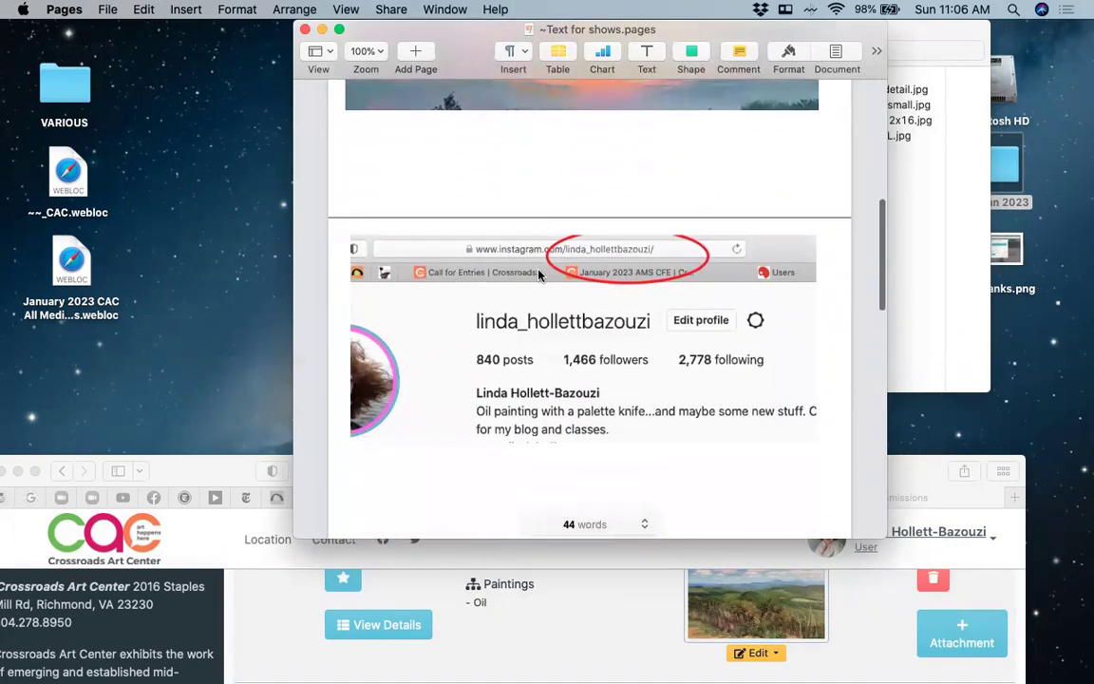
scroll(551, 266, "up", 7)
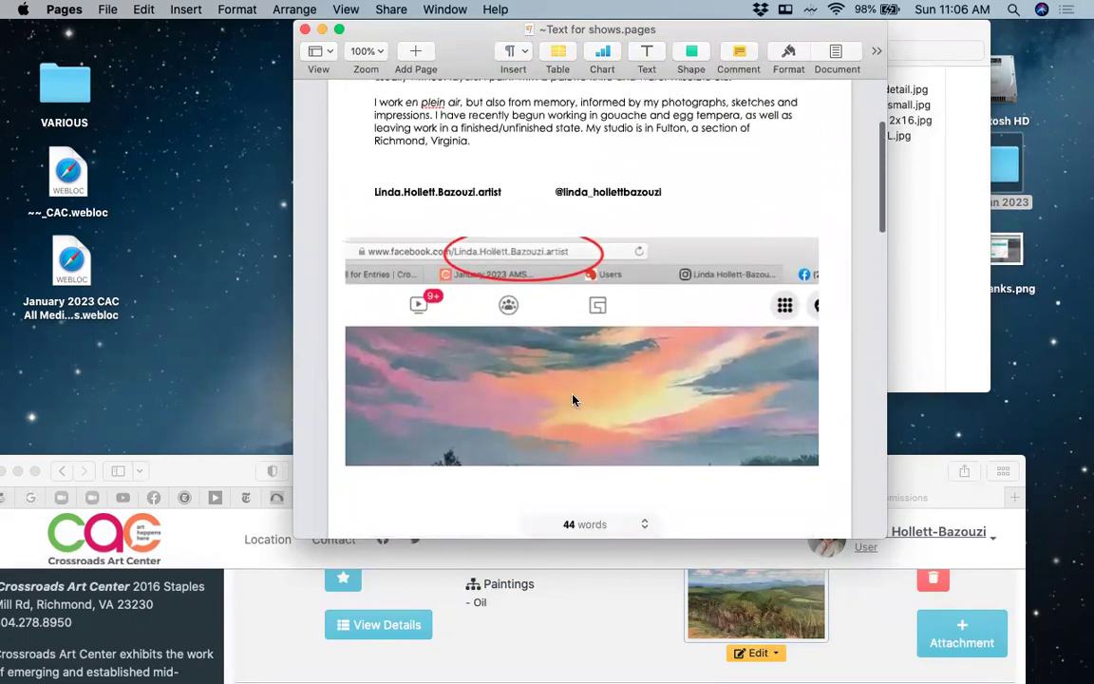
Look through the document's Winter Silence and Shenandoah Valley II descriptions, membership status contact and January 2023 AMS CFE notes
scroll(572, 400, "down", 8)
scroll(573, 392, "down", 4)
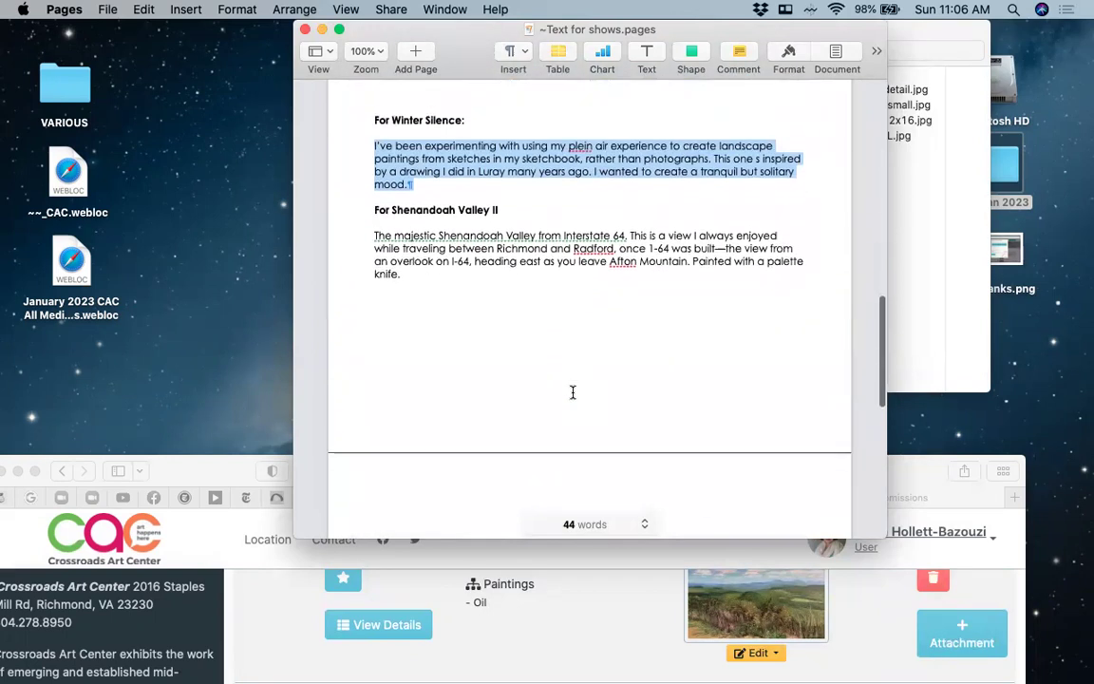
scroll(573, 393, "up", 1)
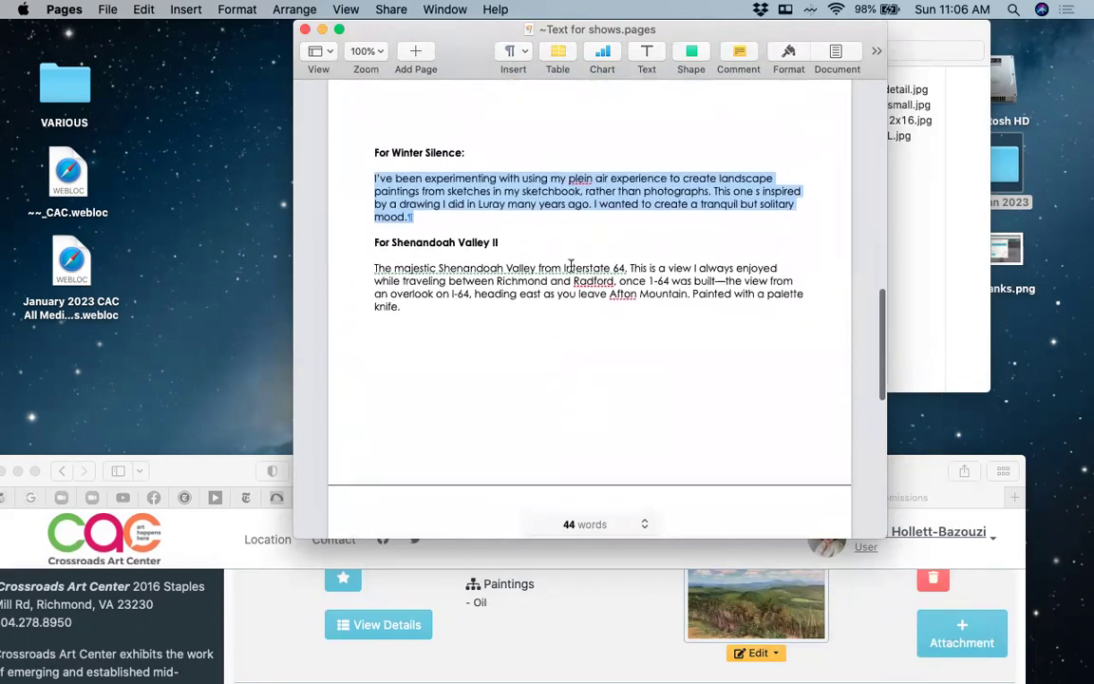
scroll(571, 264, "down", 8)
scroll(540, 298, "down", 1)
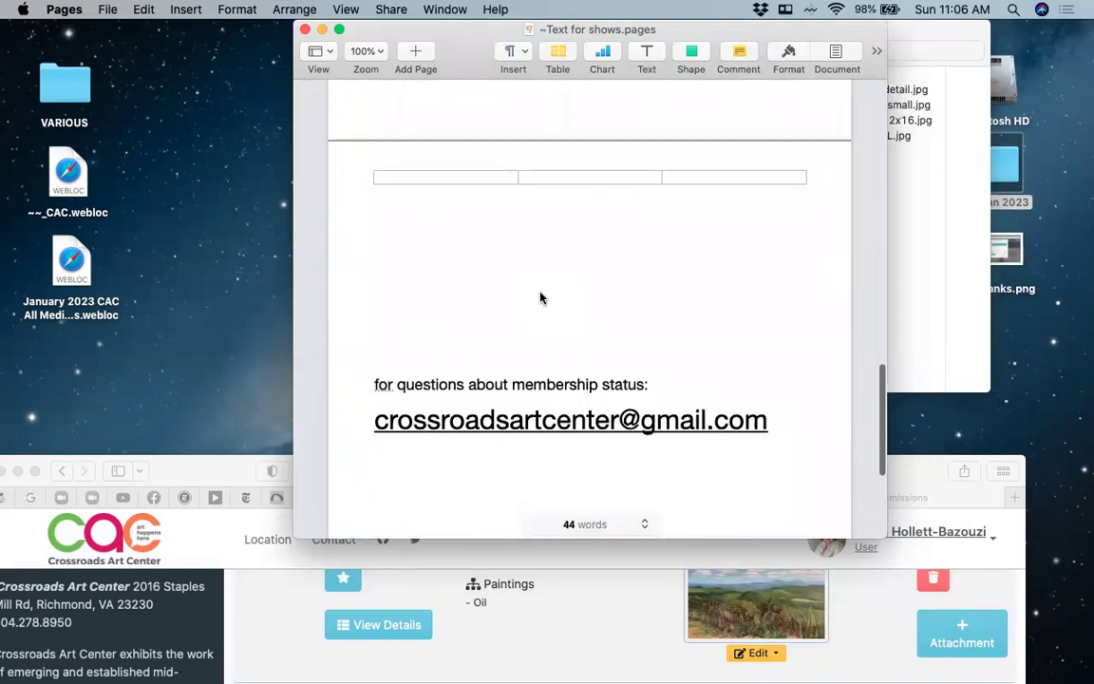
scroll(539, 299, "up", 5)
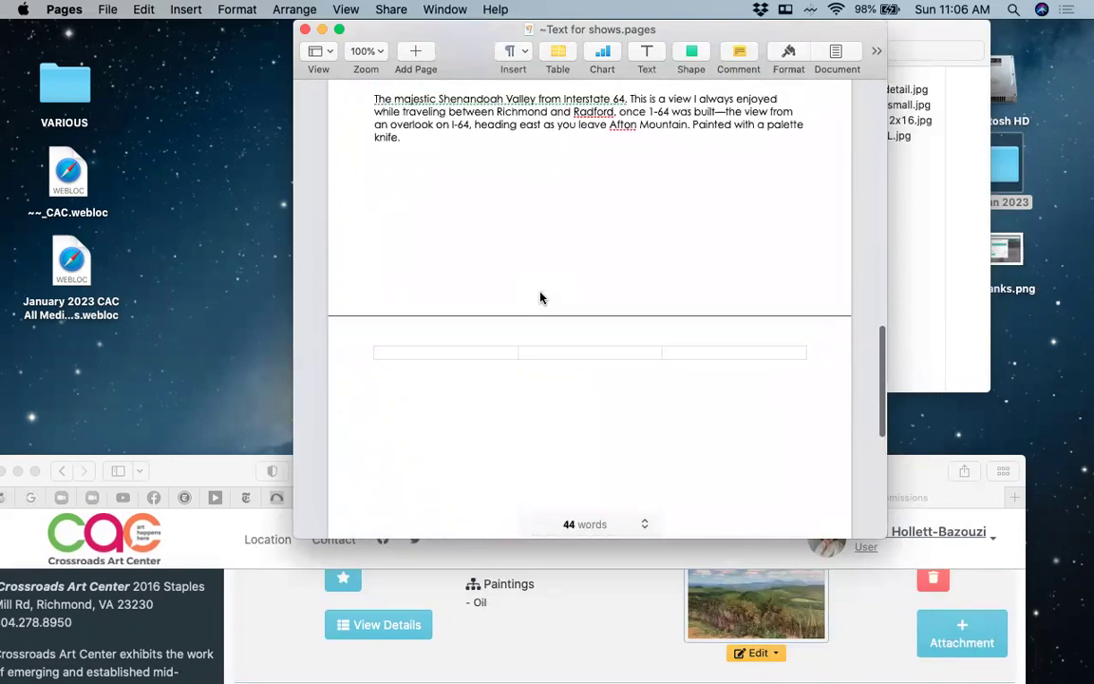
scroll(539, 298, "up", 2)
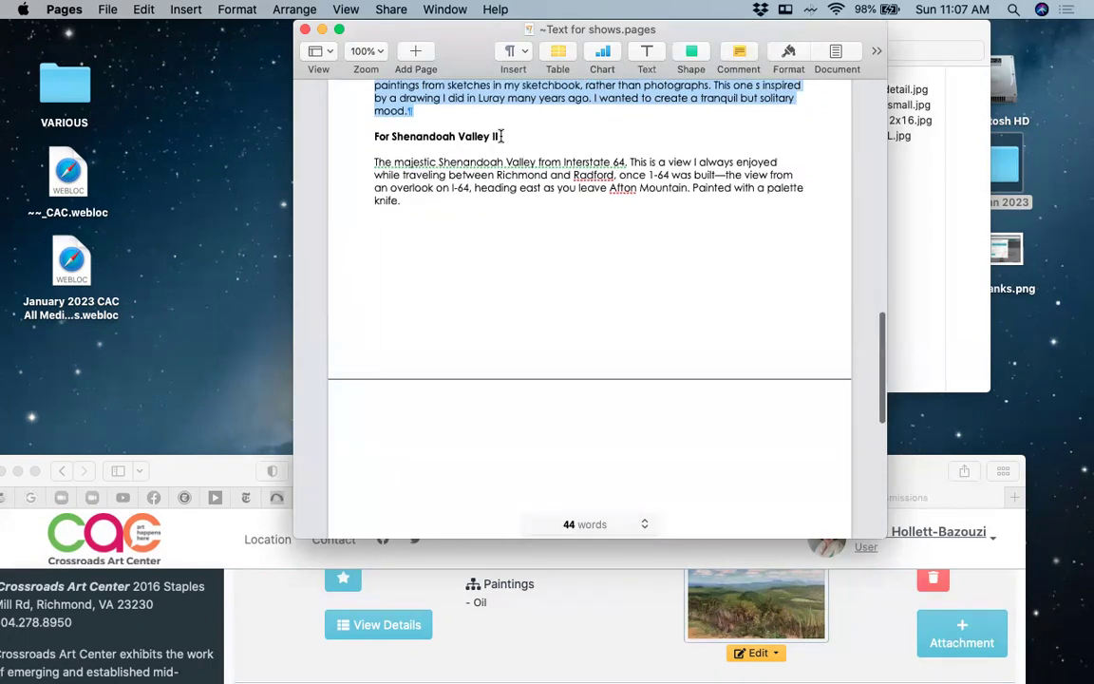
scroll(494, 189, "down", 5)
scroll(498, 204, "down", 5)
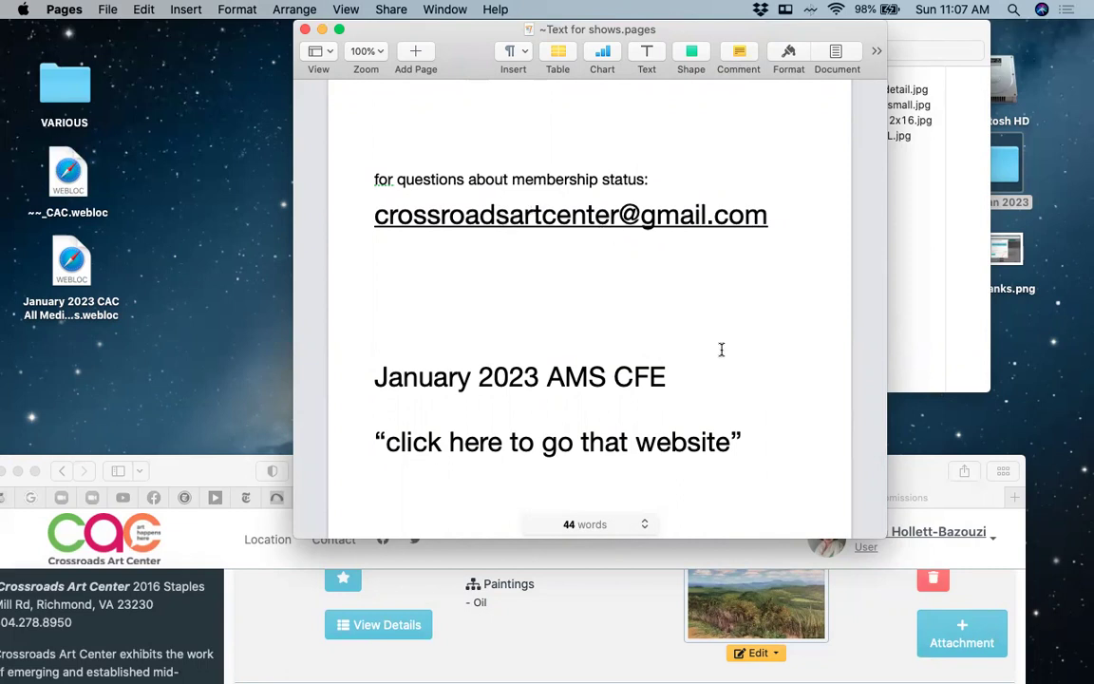
scroll(721, 350, "down", 3)
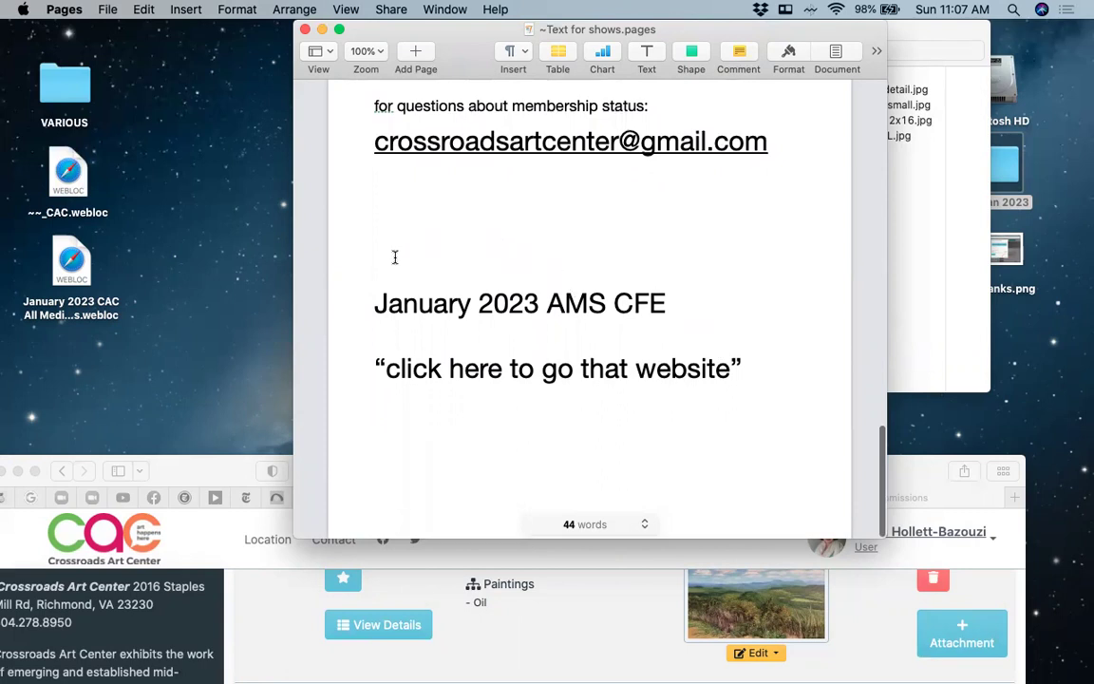